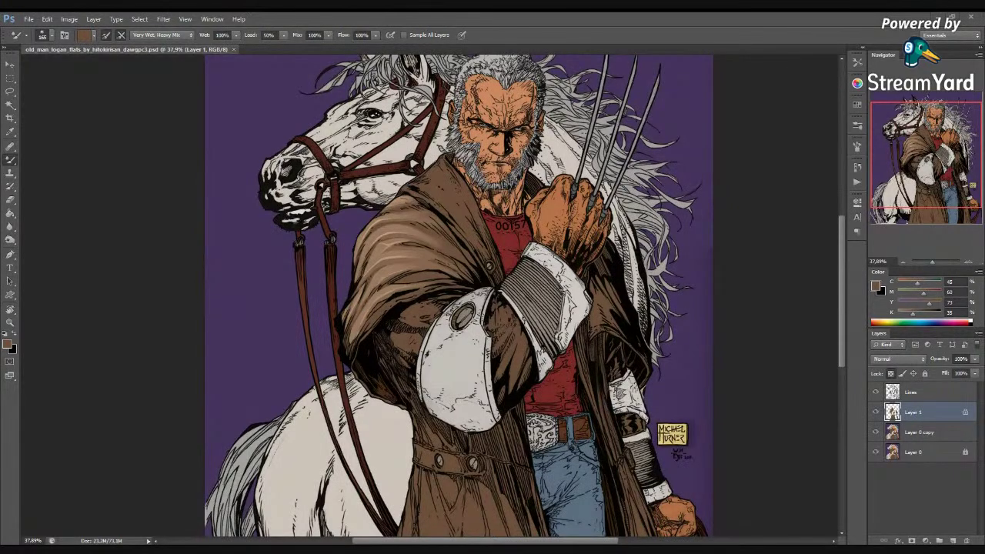
Lasso freehand highlight shapes along the folds of the coat's collar flap, between the man's neck and the draped shoulder
left_click_drag(379, 322, 376, 388)
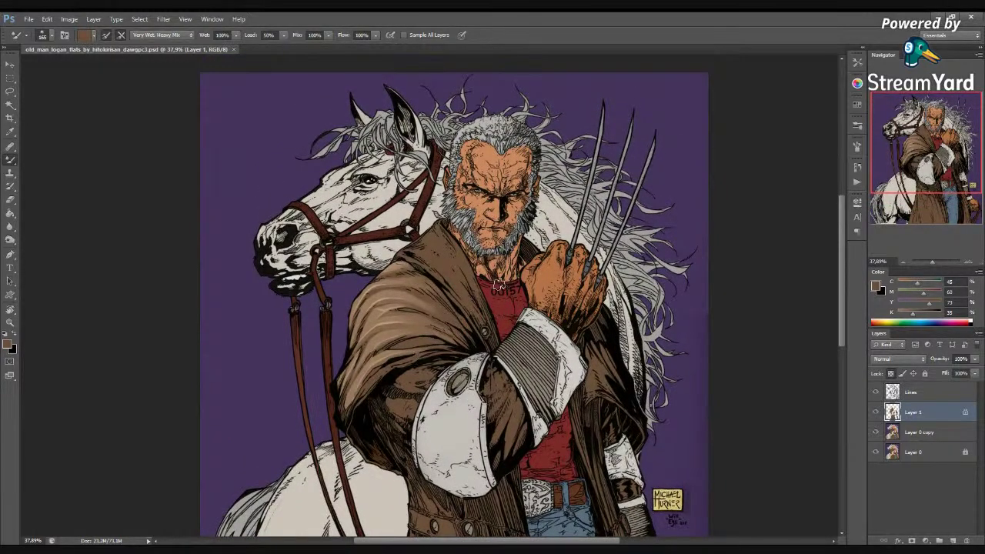
left_click_drag(433, 301, 426, 272)
key("r")
left_click_drag(410, 333, 398, 367)
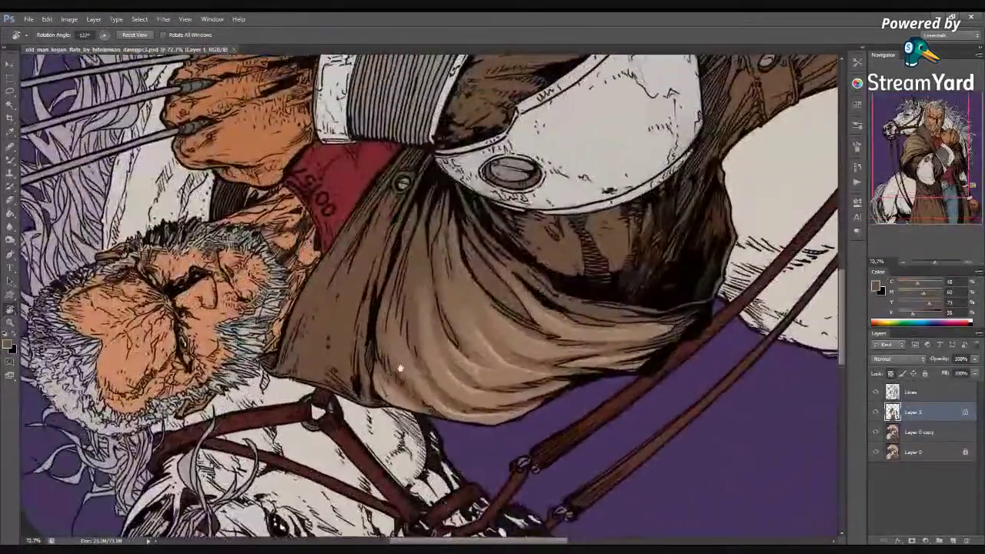
key("l")
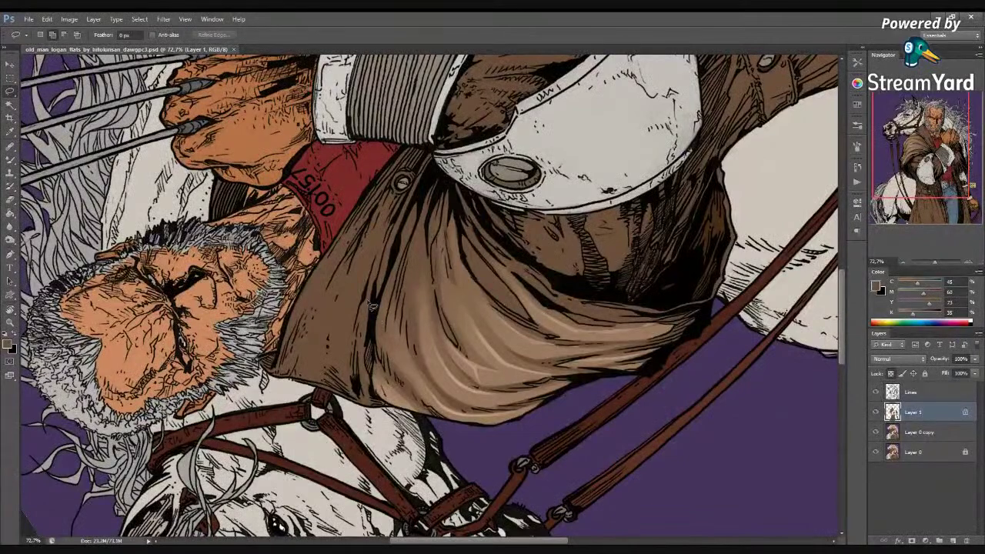
mouse_move(368, 297)
left_mouse_down()
mouse_move(389, 247)
mouse_move(369, 360)
mouse_move(376, 401)
mouse_move(361, 340)
mouse_move(368, 297)
mouse_move(360, 308)
mouse_move(372, 225)
mouse_move(343, 341)
left_mouse_up()
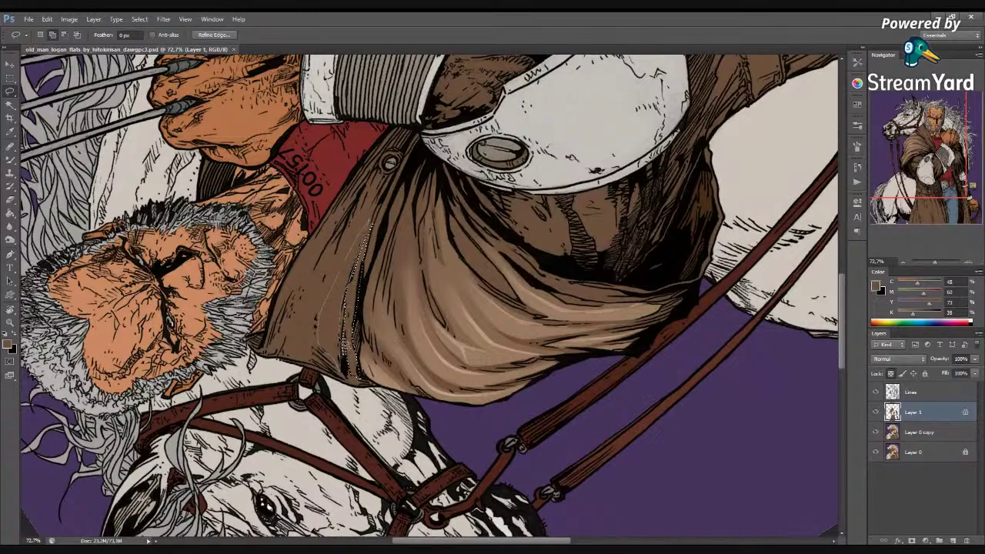
scroll(346, 343, "up", 3)
mouse_move(355, 301)
left_mouse_down()
mouse_move(378, 234)
mouse_move(319, 419)
mouse_move(313, 431)
mouse_move(321, 377)
mouse_move(286, 424)
mouse_move(317, 425)
left_mouse_up()
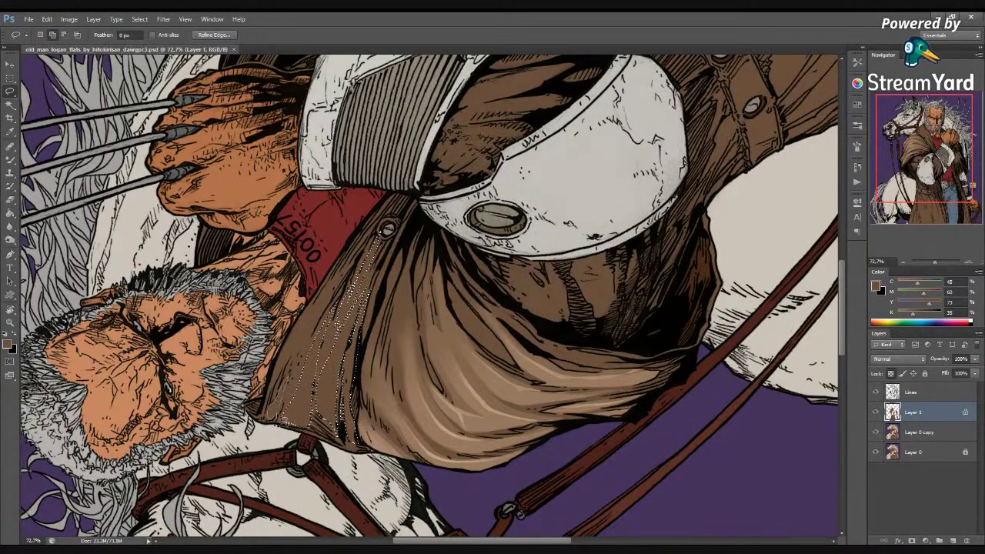
mouse_move(287, 408)
left_mouse_down()
mouse_move(342, 294)
mouse_move(279, 400)
mouse_move(291, 374)
left_mouse_up()
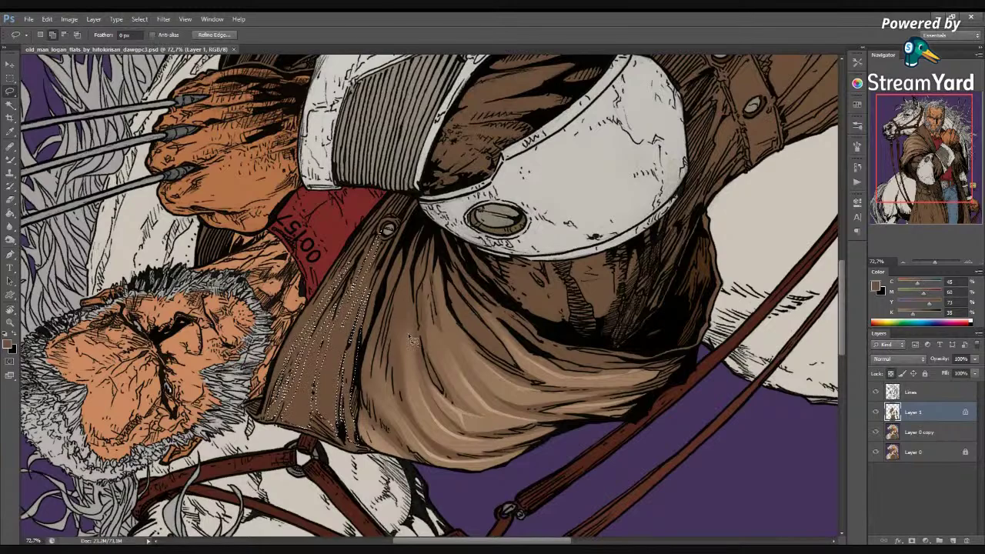
Lighten the selected collar folds on Layer 1 with the Brush in Screen mode at 40% opacity, and deselect
key("Escape")
left_click_drag(348, 316, 378, 475)
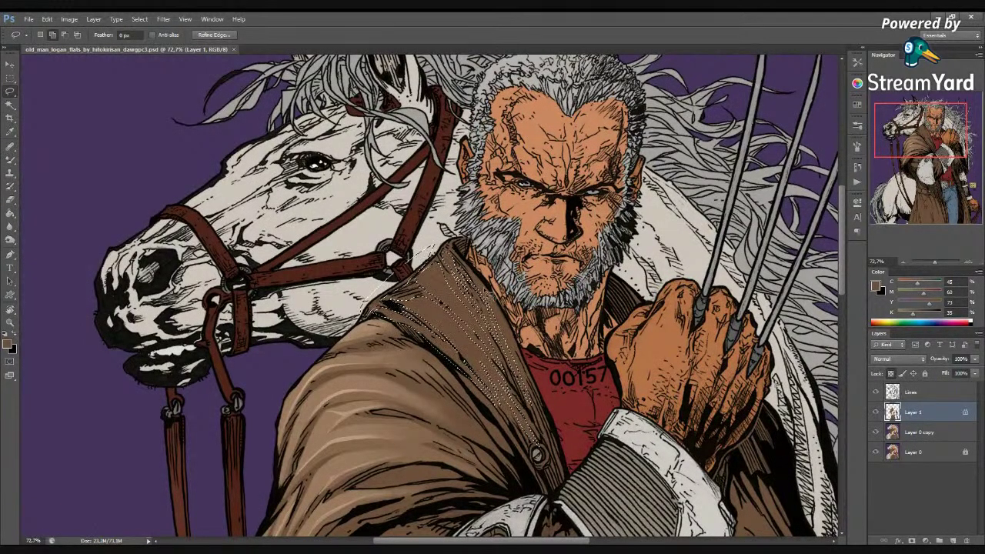
scroll(513, 314, "down", 3)
key("ctrl+d")
key("b")
mouse_move(417, 347)
left_mouse_down()
mouse_move(446, 358)
mouse_move(466, 319)
mouse_move(510, 313)
left_mouse_up()
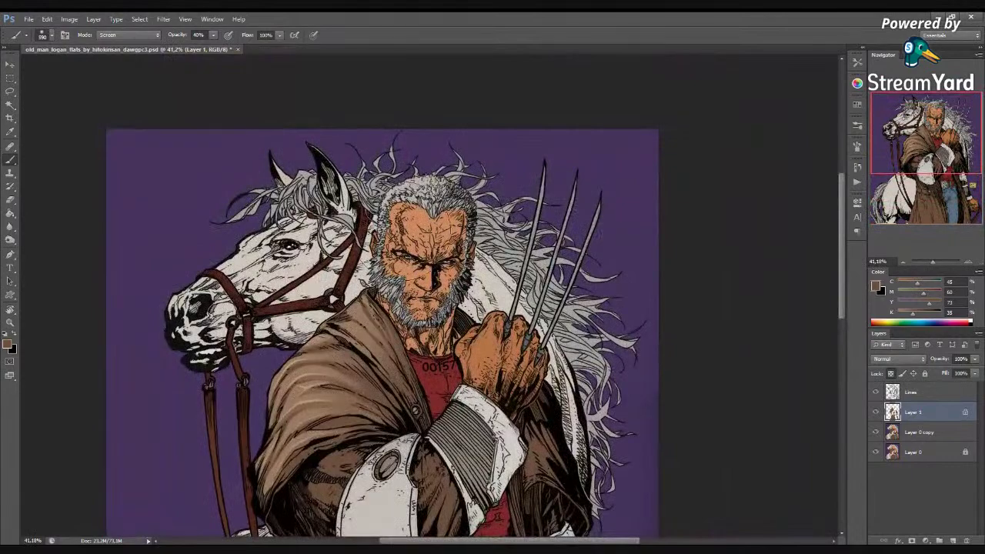
Lasso a second, narrower set of highlight shapes within the lightened folds of the coat's collar flap
key("r")
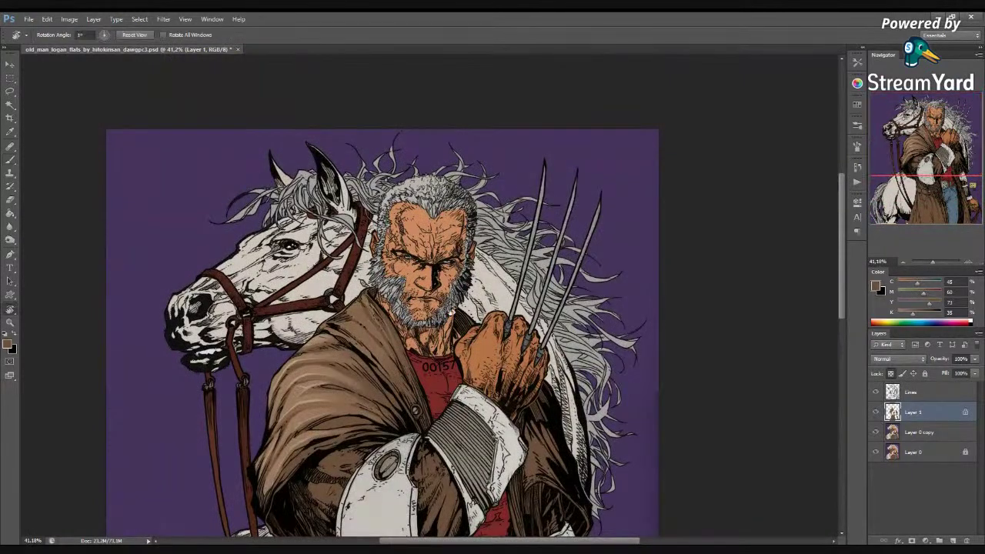
left_click_drag(446, 275, 429, 363)
left_click_drag(369, 247, 423, 354)
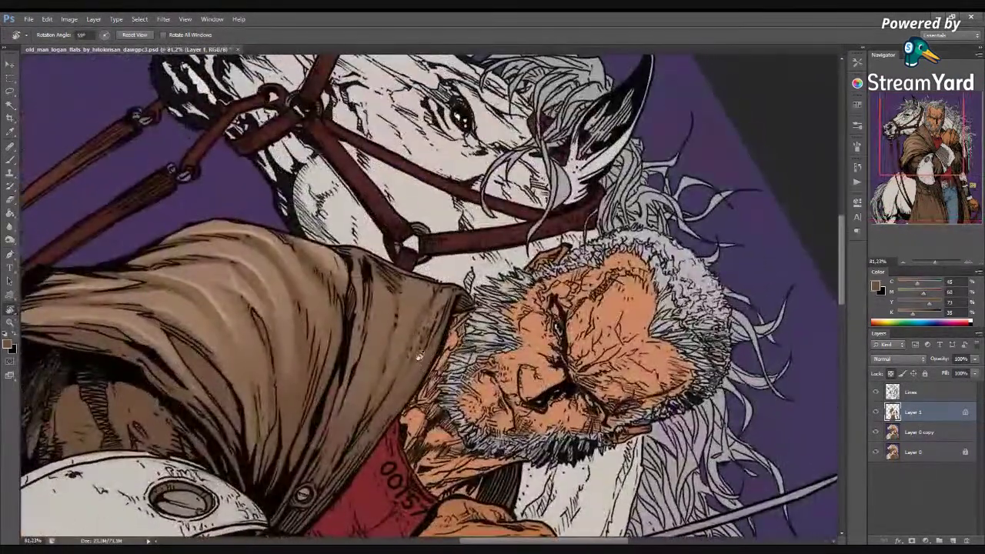
key("l")
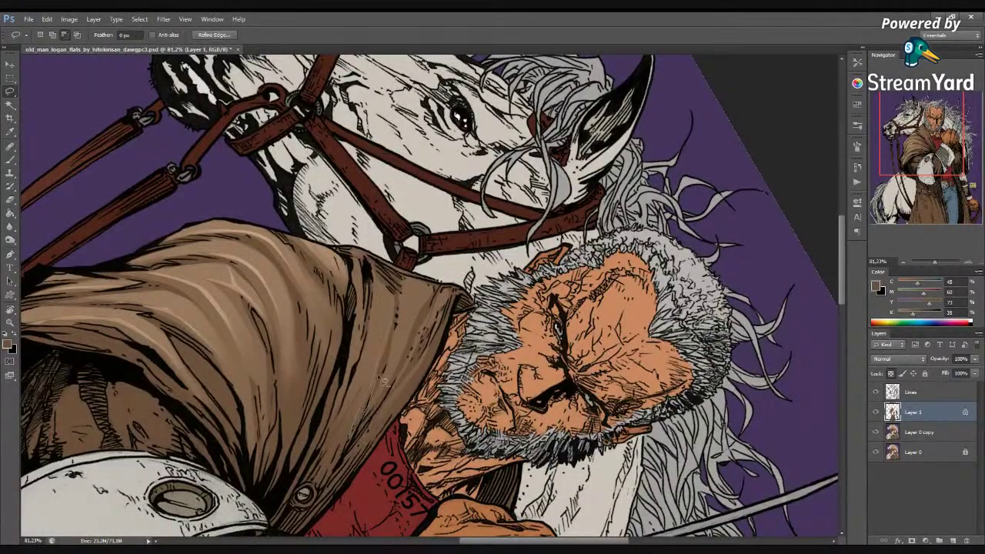
key("ctrl+alt+z")
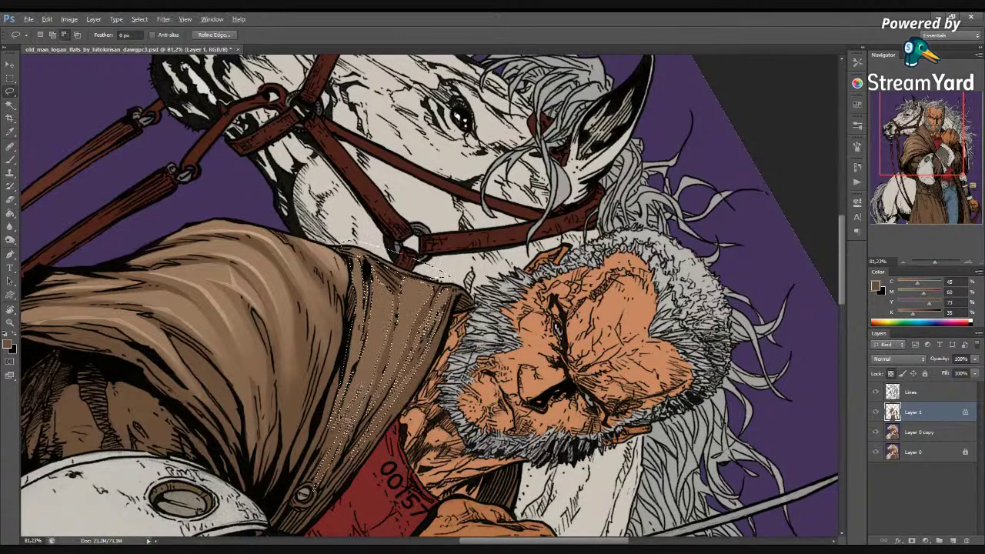
left_click_drag(341, 387, 334, 420)
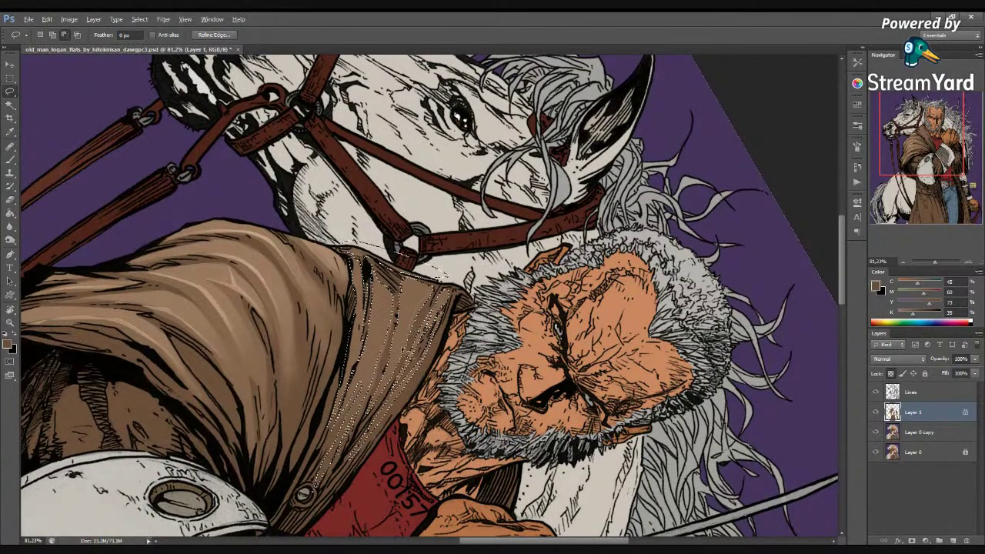
left_click_drag(343, 397, 336, 421)
Brush a second lighter Screen tone at 40% opacity into the narrower collar highlights and clear the selection
key("r")
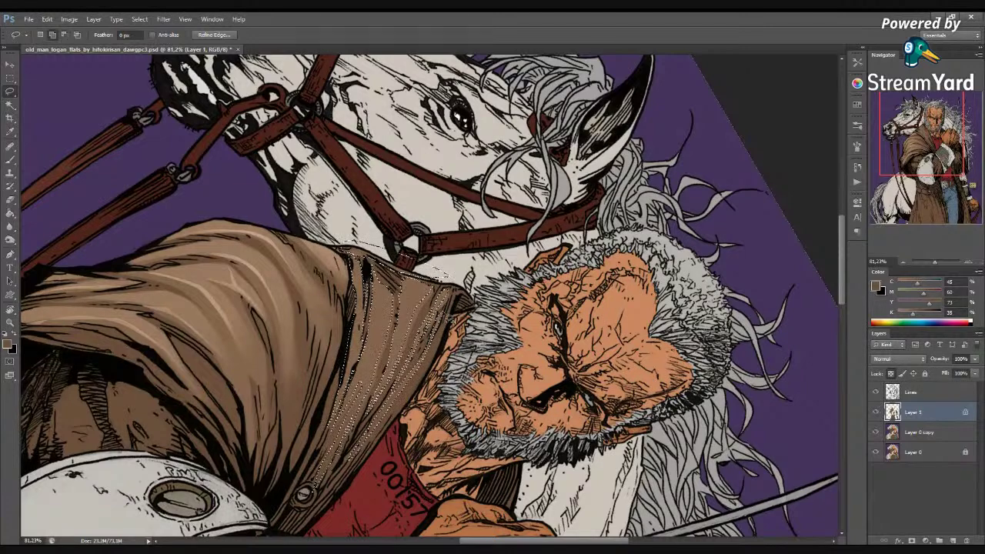
key("Escape")
key("ctrl+d")
key("b")
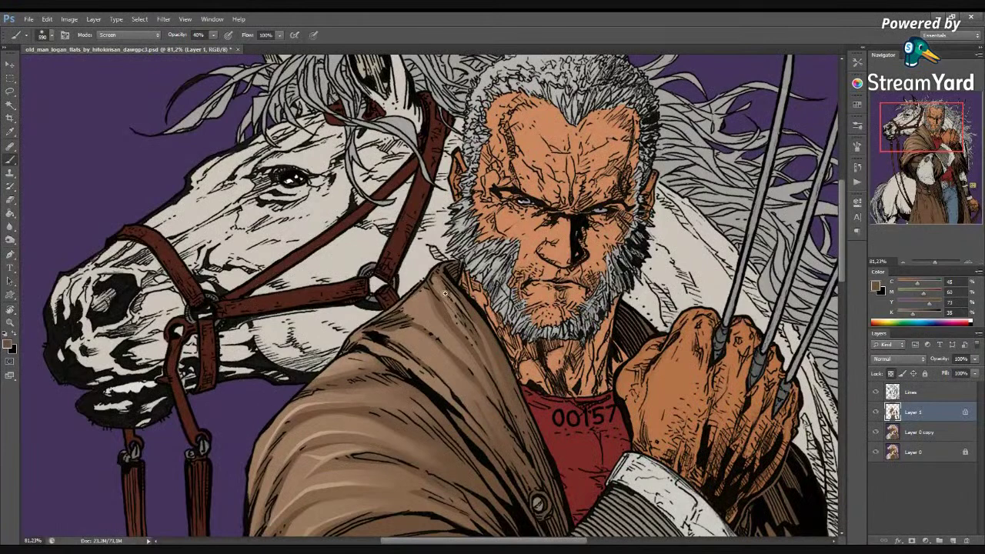
scroll(445, 292, "down", 10)
key("space")
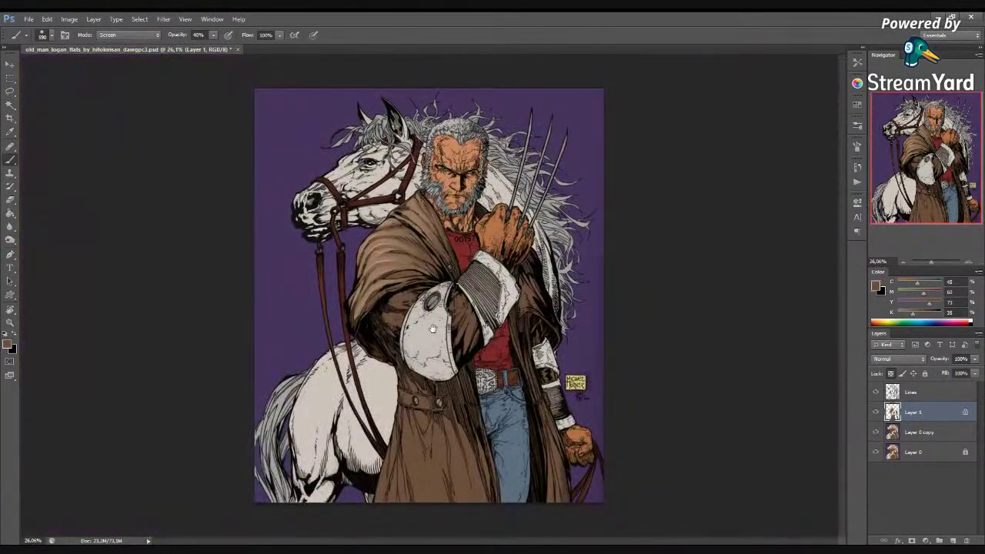
Lasso the lit fold areas of the upper sleeve, between the draped shoulder and the white elbow guard
key("l")
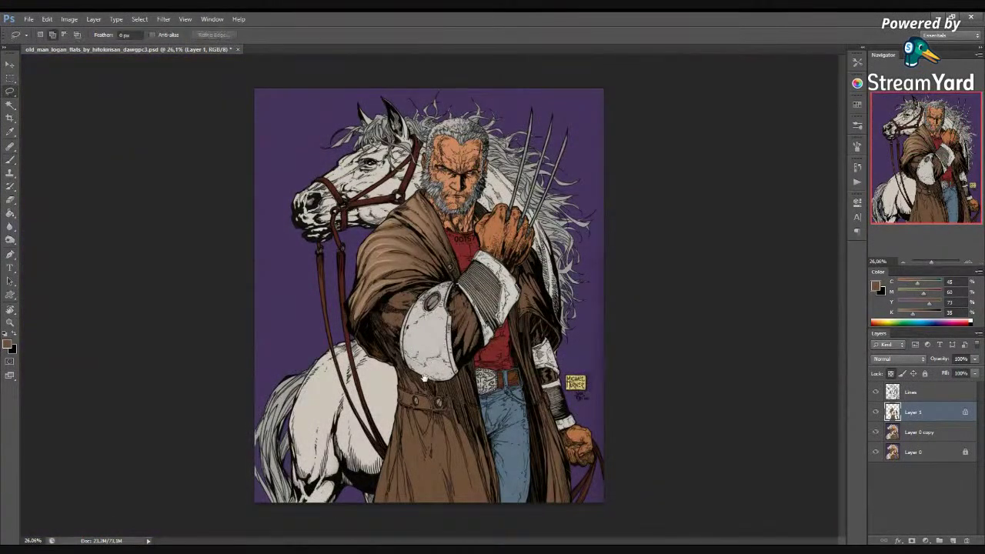
scroll(434, 363, "down", 1)
scroll(416, 322, "up", 5)
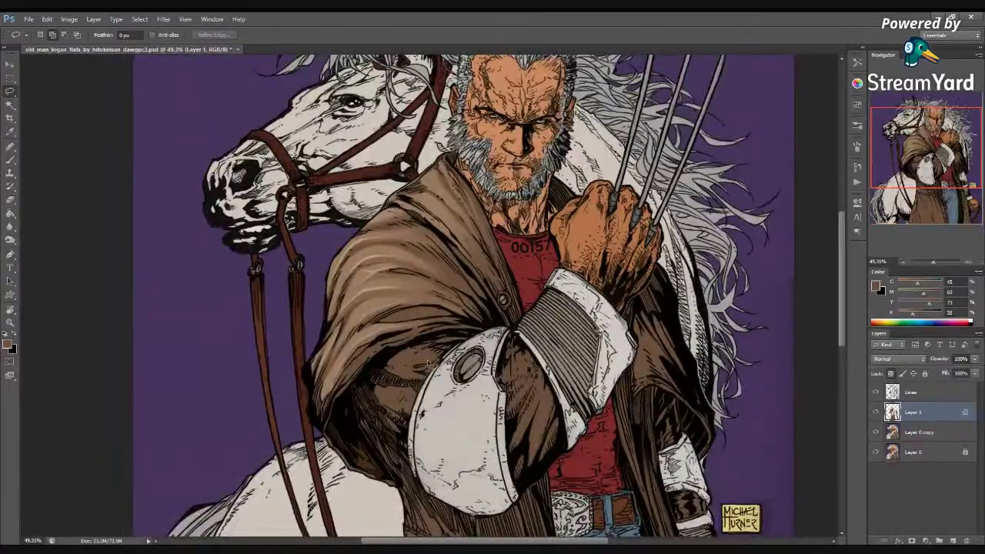
scroll(431, 363, "up", 2)
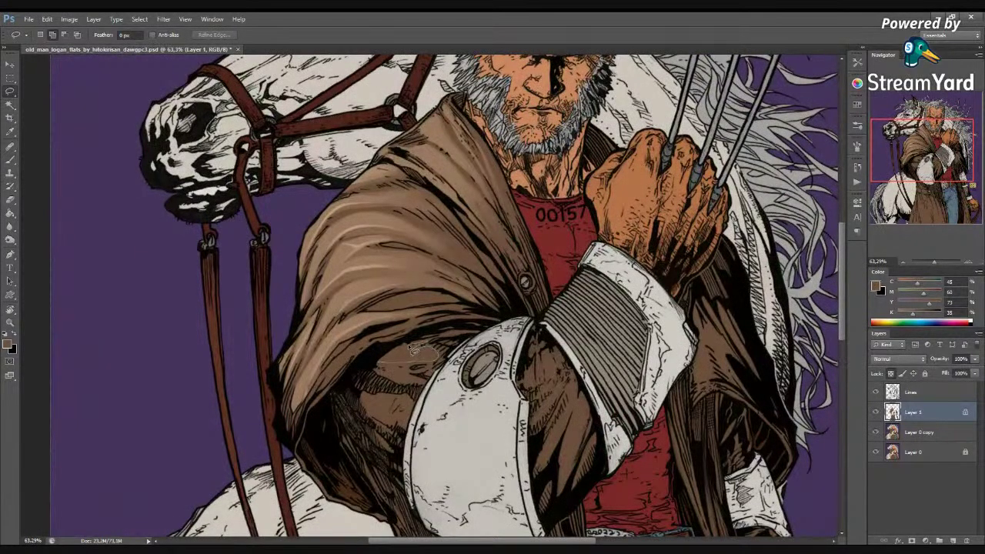
left_click_drag(387, 366, 384, 362)
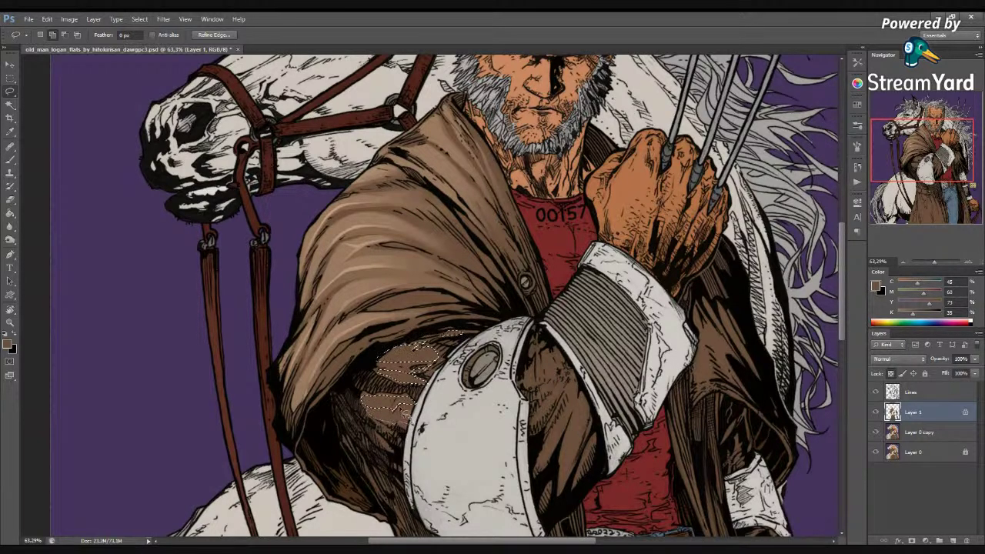
Brighten the selected upper-sleeve folds with the 40% opacity Screen brush, and deselect them
scroll(402, 414, "down", 3)
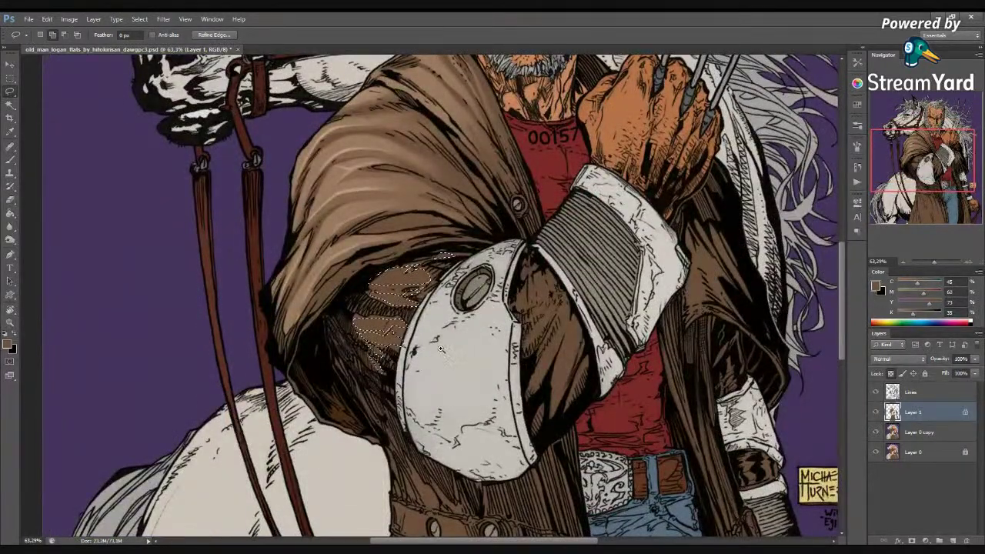
scroll(441, 348, "down", 1)
key("ctrl+d")
key("b")
scroll(366, 292, "down", 3)
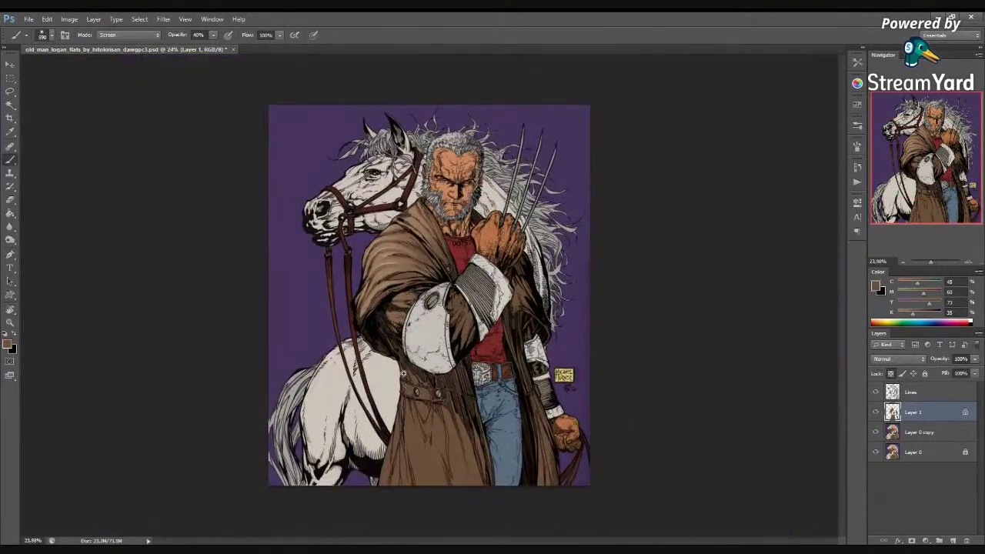
Lasso smaller highlight shapes inside the already lightened upper-sleeve folds beside the elbow guard
scroll(408, 386, "up", 3)
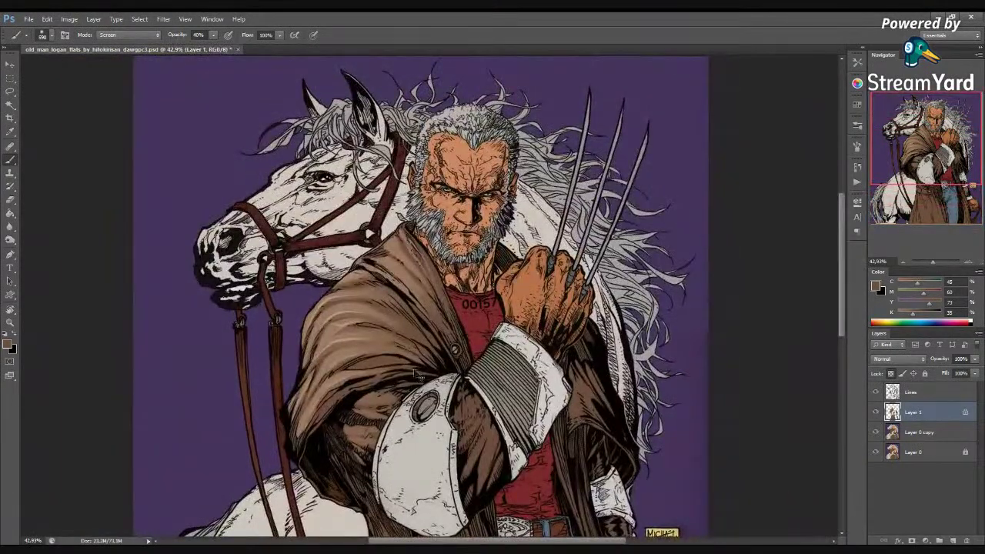
key("l")
left_click_drag(394, 363, 428, 368)
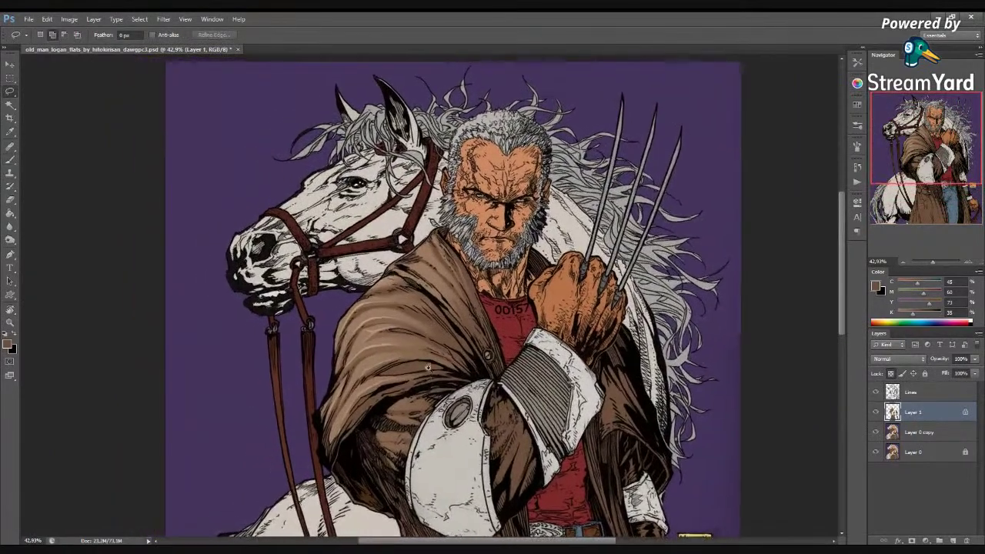
scroll(428, 368, "up", 3)
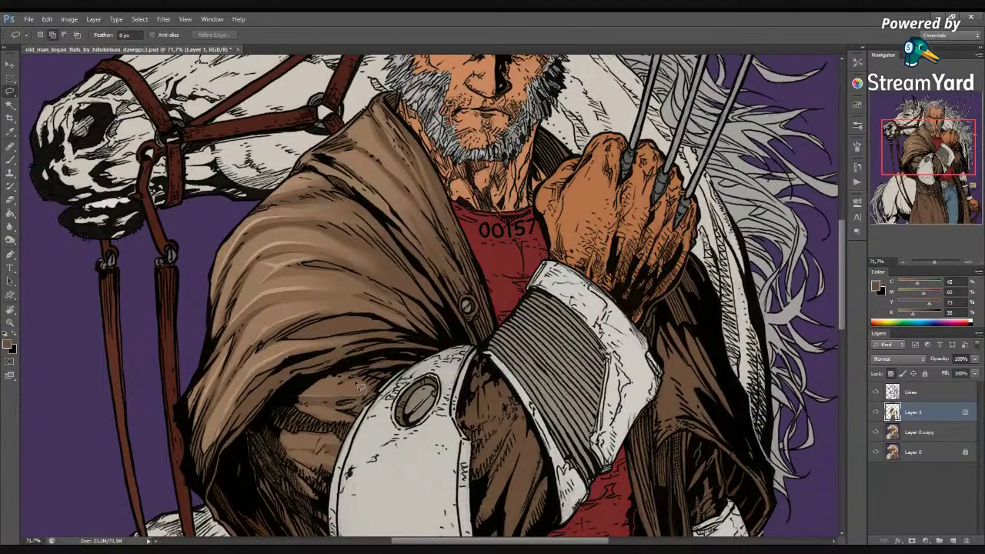
left_click_drag(296, 393, 344, 419)
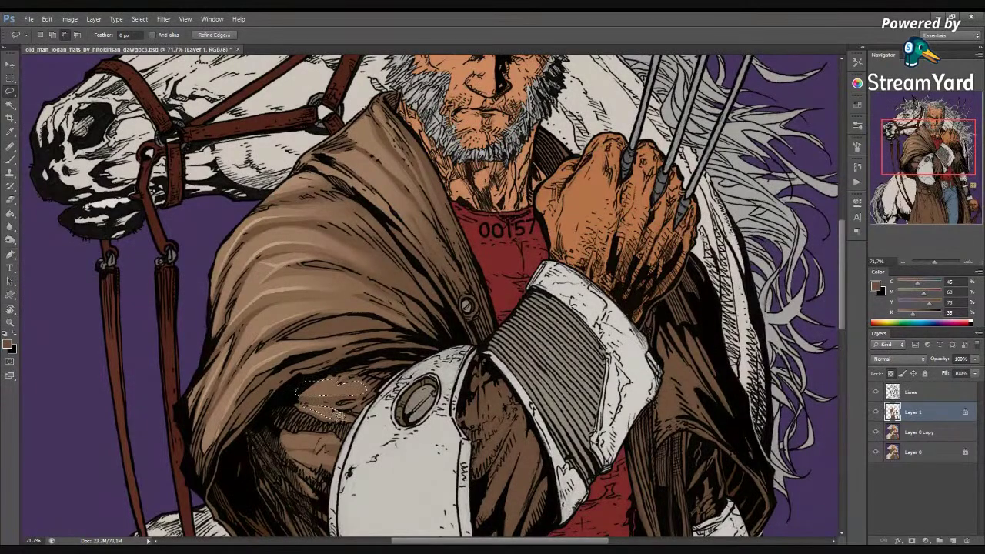
mouse_move(303, 381)
left_mouse_down()
mouse_move(337, 380)
mouse_move(361, 394)
left_mouse_up()
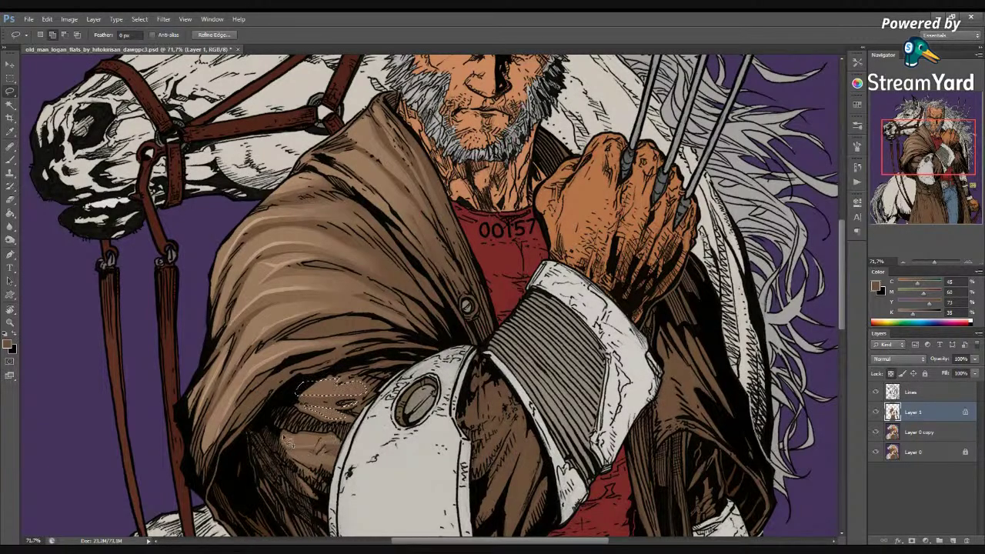
left_click_drag(316, 437, 335, 463)
mouse_move(325, 456)
left_mouse_down()
mouse_move(323, 403)
mouse_move(312, 443)
left_mouse_up()
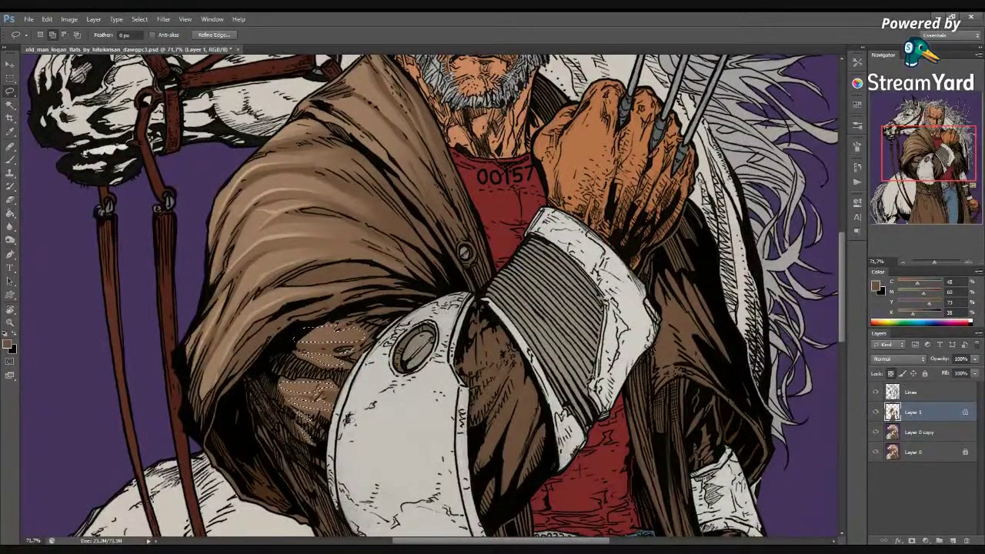
Brush a brighter Screen highlight at 40% opacity into the smaller upper-sleeve shapes and clear the selection
key("b")
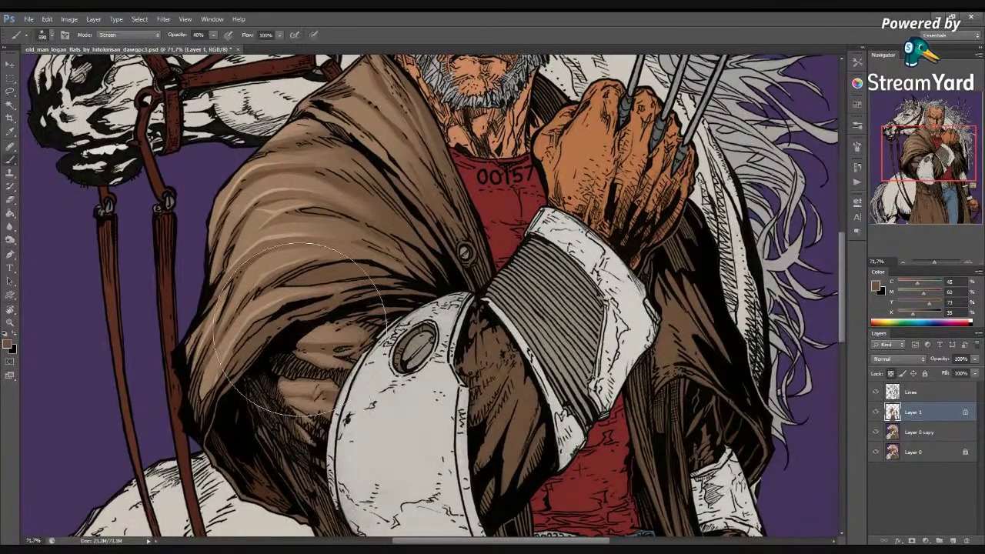
key("ctrl+0")
mouse_move(449, 296)
left_mouse_down()
mouse_move(477, 296)
mouse_move(428, 341)
left_mouse_up()
Lasso the lit fold areas of the forearm sleeve, between the white elbow guard and the ribbed bracer
key("l")
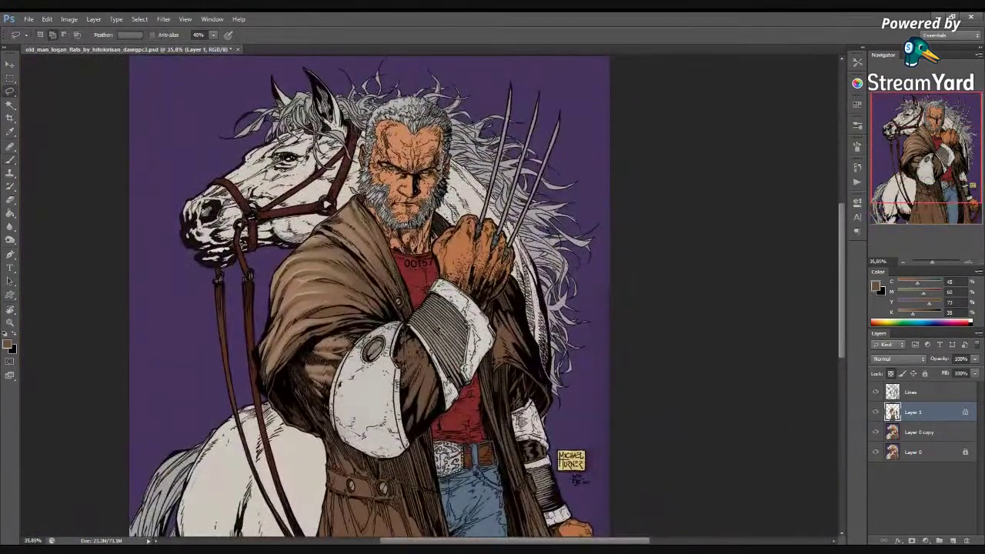
scroll(412, 381, "up", 1)
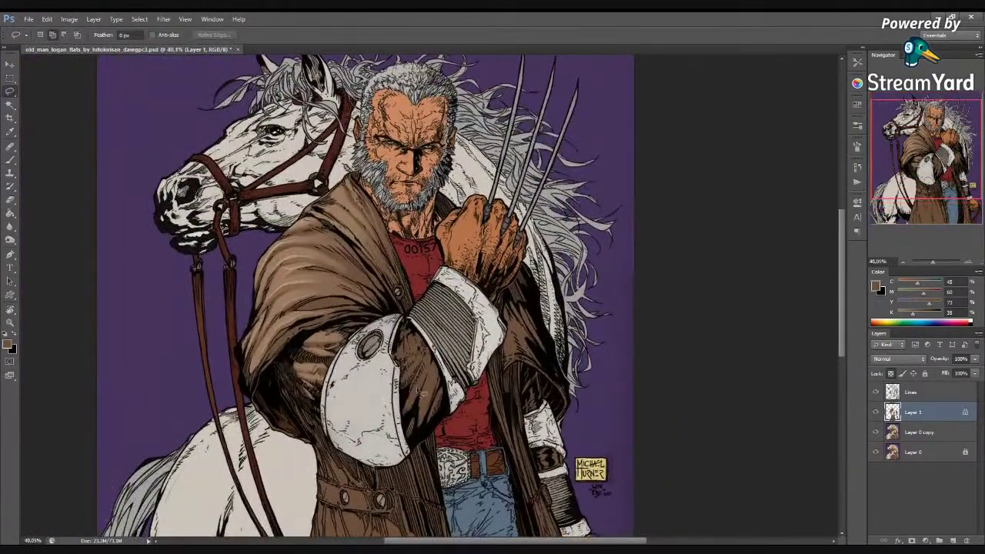
scroll(412, 345, "up", 3)
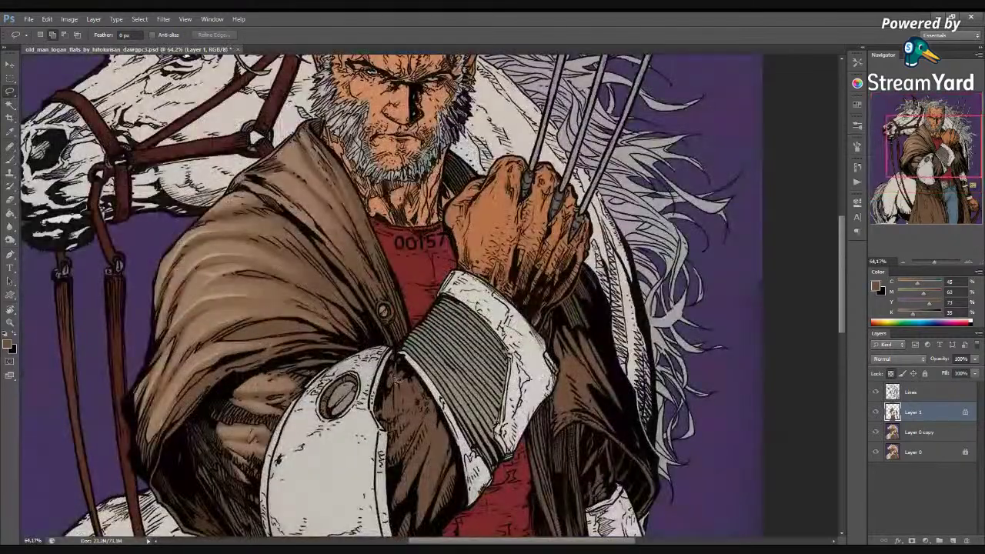
left_click_drag(398, 380, 392, 388)
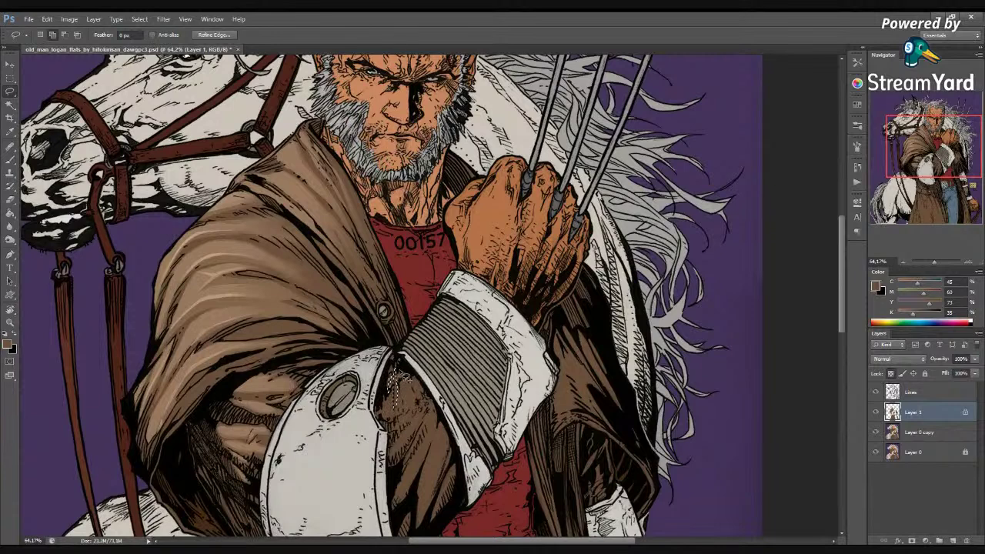
left_click_drag(402, 378, 391, 424)
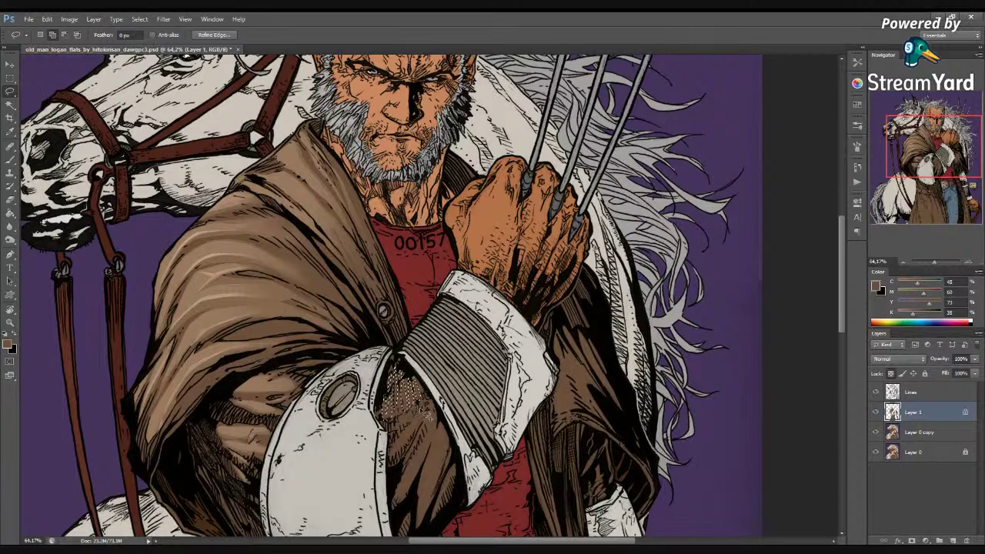
scroll(422, 412, "down", 2)
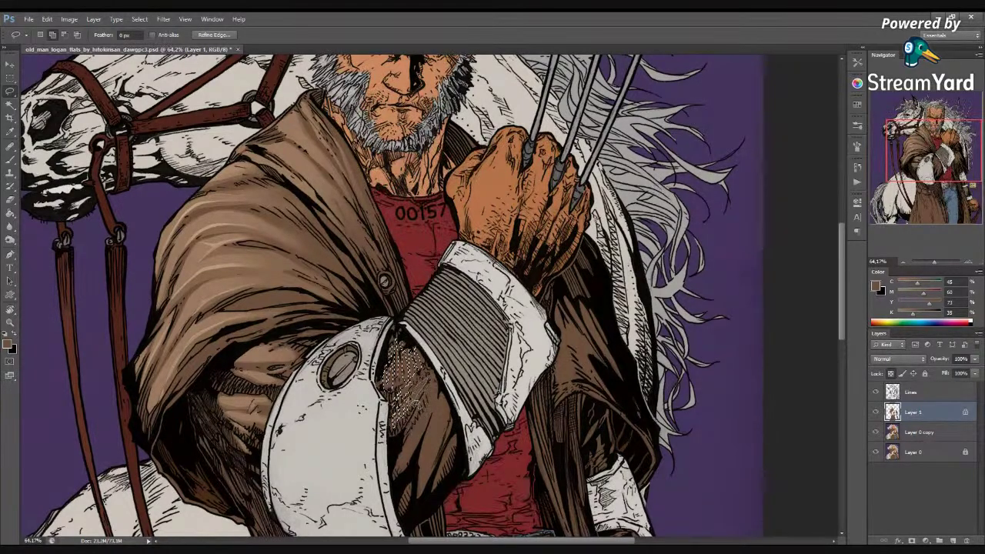
scroll(422, 424, "down", 3)
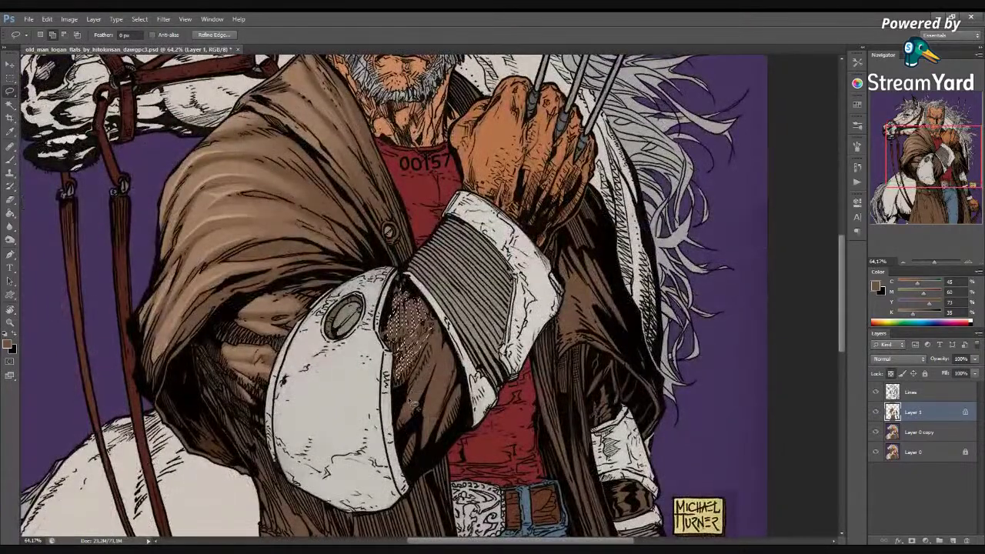
mouse_move(439, 375)
left_mouse_down()
mouse_move(439, 344)
mouse_move(442, 367)
left_mouse_up()
Hide the selection outline and brighten the selected forearm-sleeve folds with the 40% opacity Screen brush
key("ctrl+h")
scroll(462, 387, "down", 2)
key("b")
left_click_drag(413, 315, 404, 358)
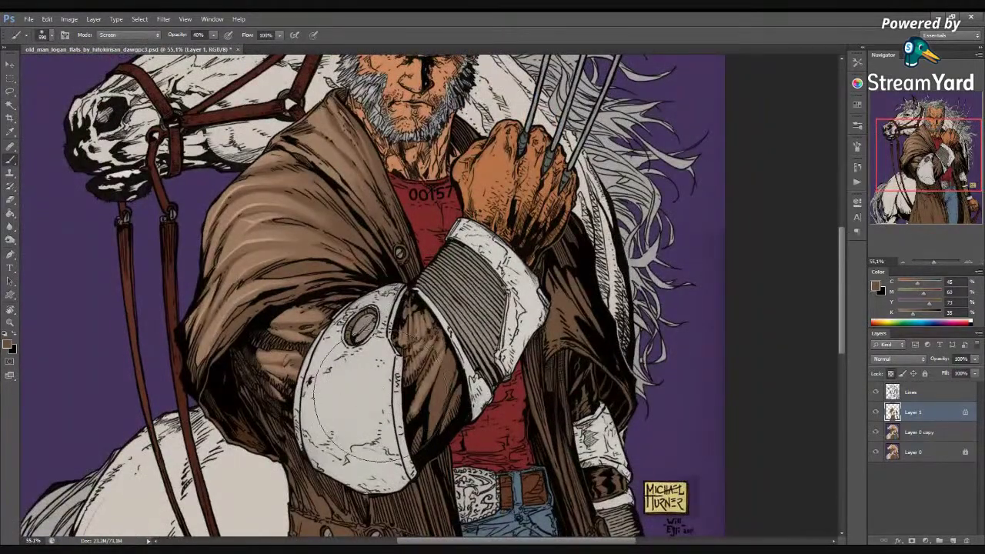
scroll(435, 391, "down", 5)
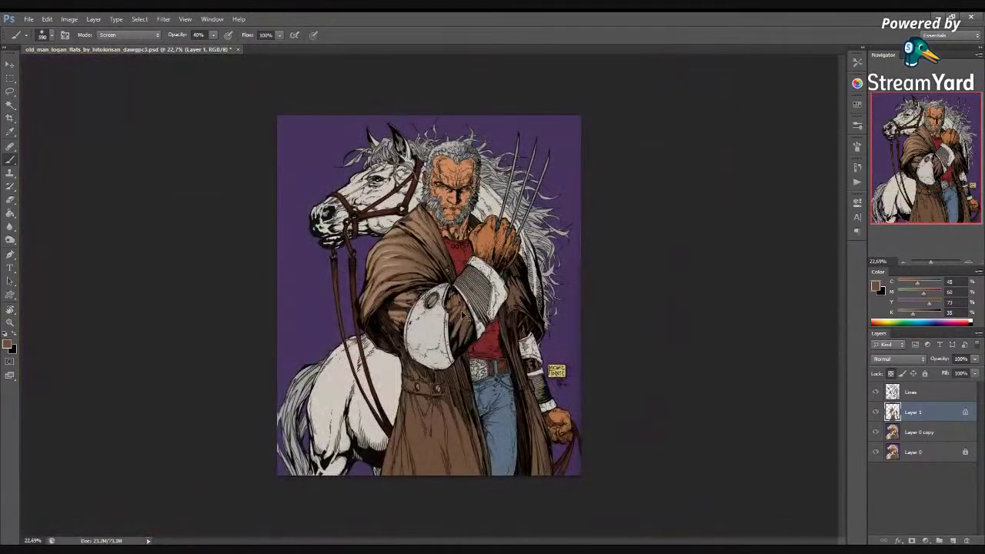
Lasso smaller highlight shapes inside the already lightened forearm-sleeve folds beside the elbow guard
scroll(459, 314, "up", 5)
scroll(394, 390, "up", 1)
key("l")
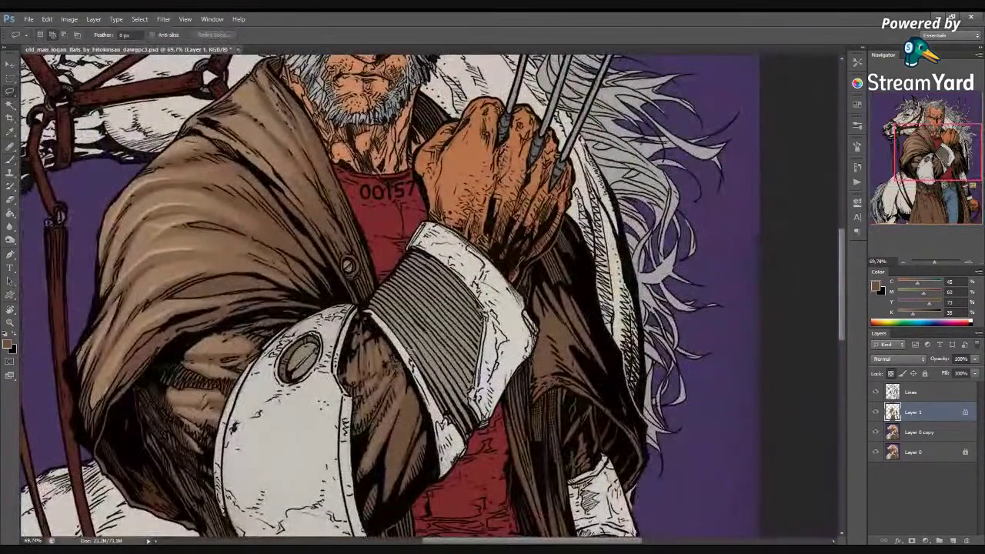
scroll(396, 358, "up", 2)
left_click_drag(345, 337, 343, 348)
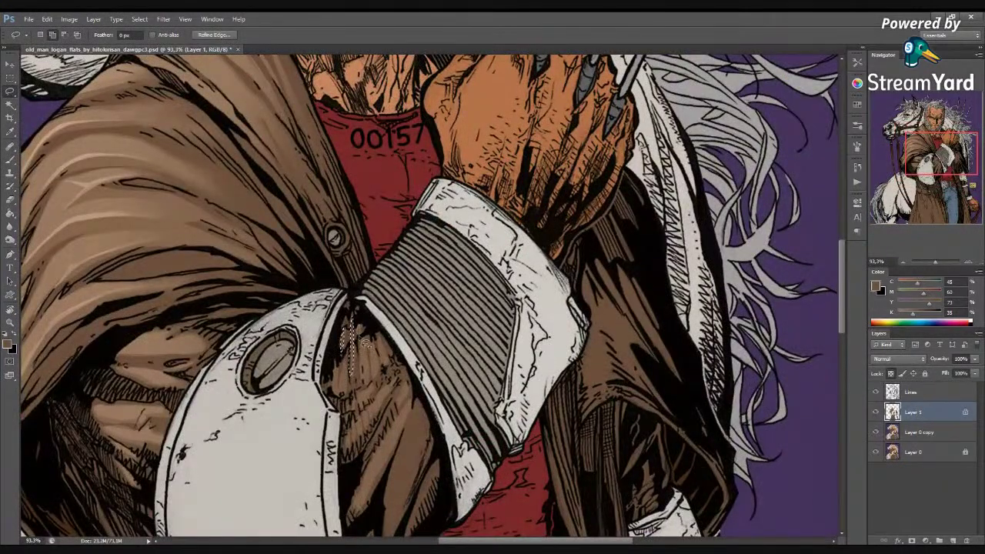
left_click_drag(342, 389, 352, 374)
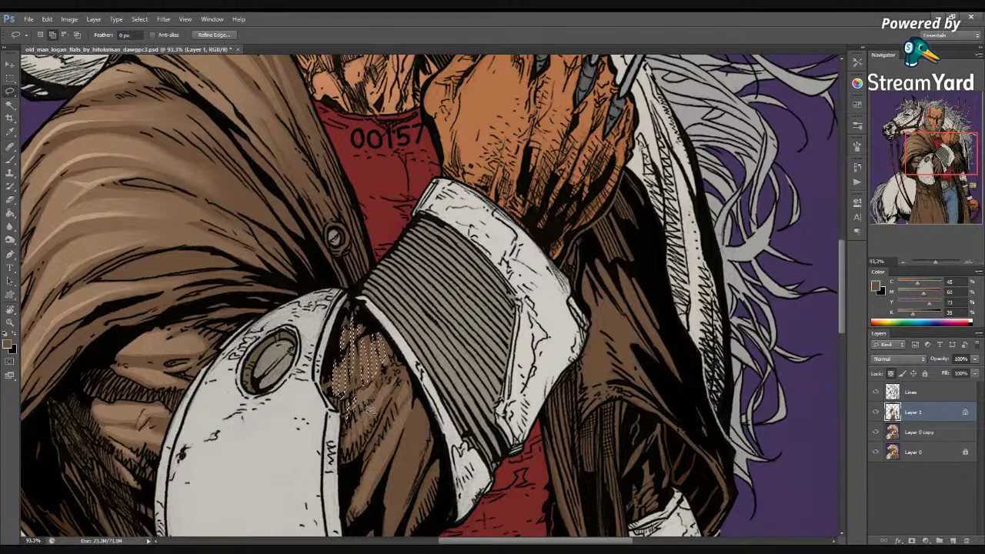
mouse_move(359, 433)
left_mouse_down()
mouse_move(397, 390)
mouse_move(375, 416)
mouse_move(408, 406)
mouse_move(419, 349)
mouse_move(406, 347)
mouse_move(417, 330)
mouse_move(372, 447)
left_mouse_up()
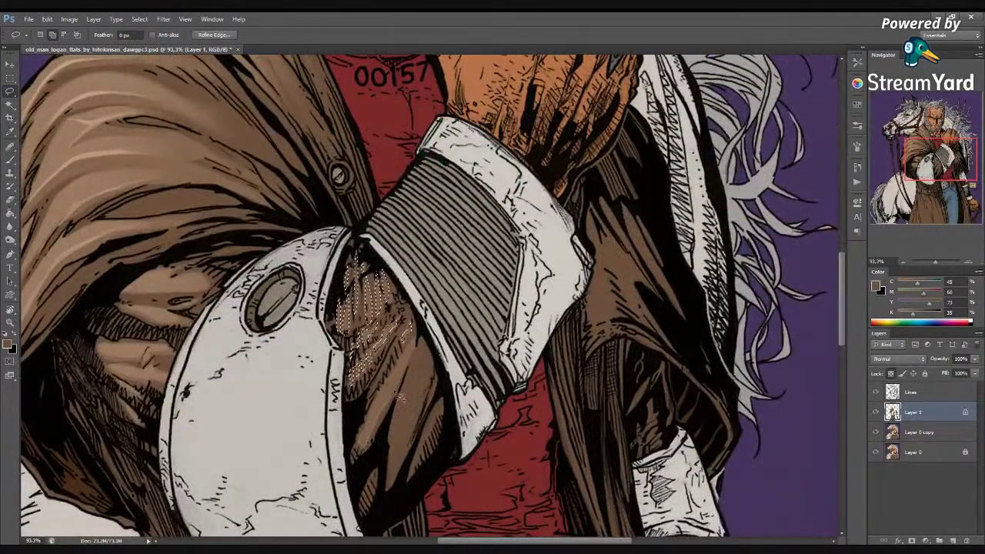
Brush a brighter Screen highlight at 40% opacity into the smaller forearm-sleeve shapes with the selection outline hidden
scroll(423, 391, "down", 3)
key("ctrl+h")
key("b")
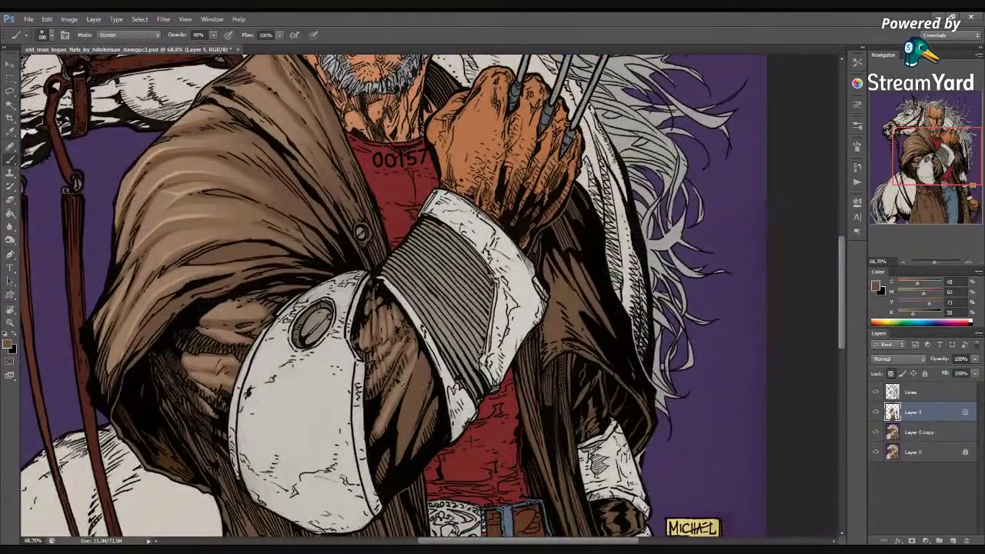
Lasso the long forearm-sleeve fold next to the bracer and lighten it with the Screen brush, trimming the selection between passes
key("l")
left_click_drag(407, 392, 408, 371)
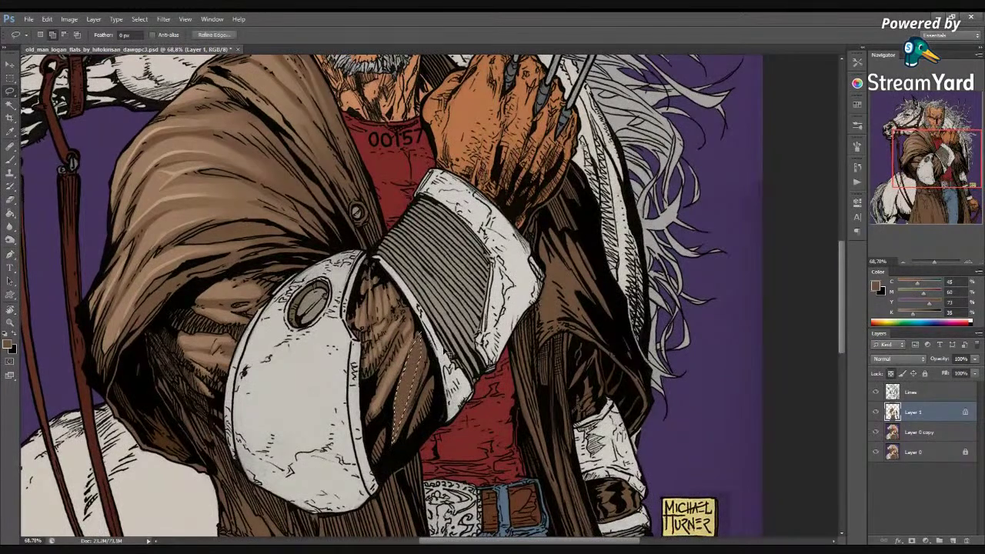
key("b")
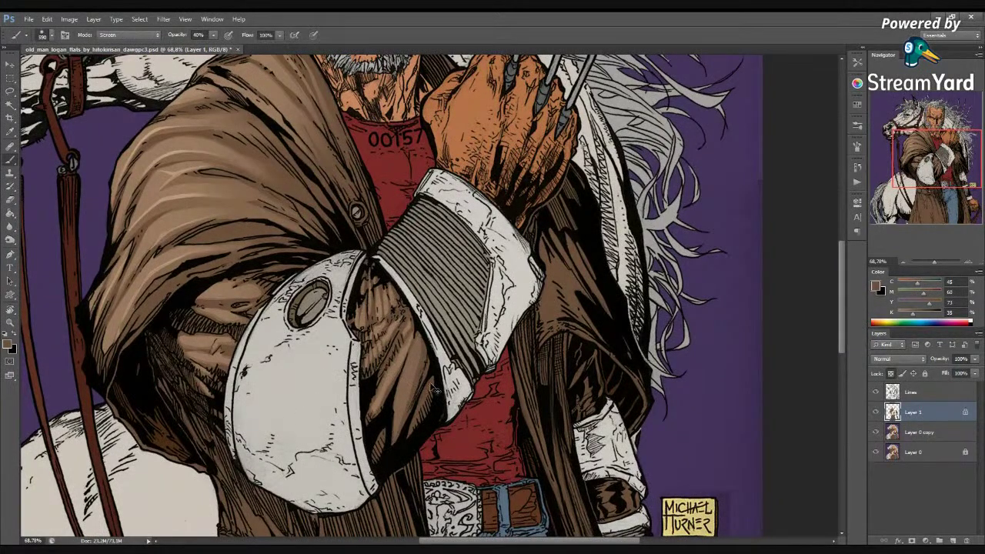
key("l")
left_click_drag(419, 339, 418, 348)
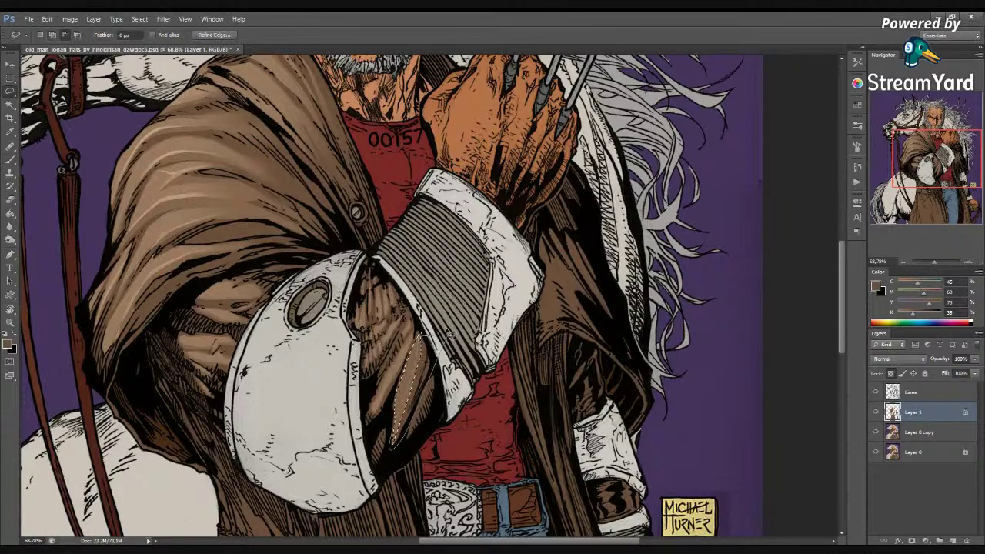
key("b")
scroll(454, 389, "down", 4)
left_click_drag(452, 385, 422, 404)
scroll(452, 362, "down", 3)
Lasso the narrow coat folds below the elbow guard, just above the buttoned waist strap
key("ctrl+0")
key("r")
scroll(423, 403, "up", 3)
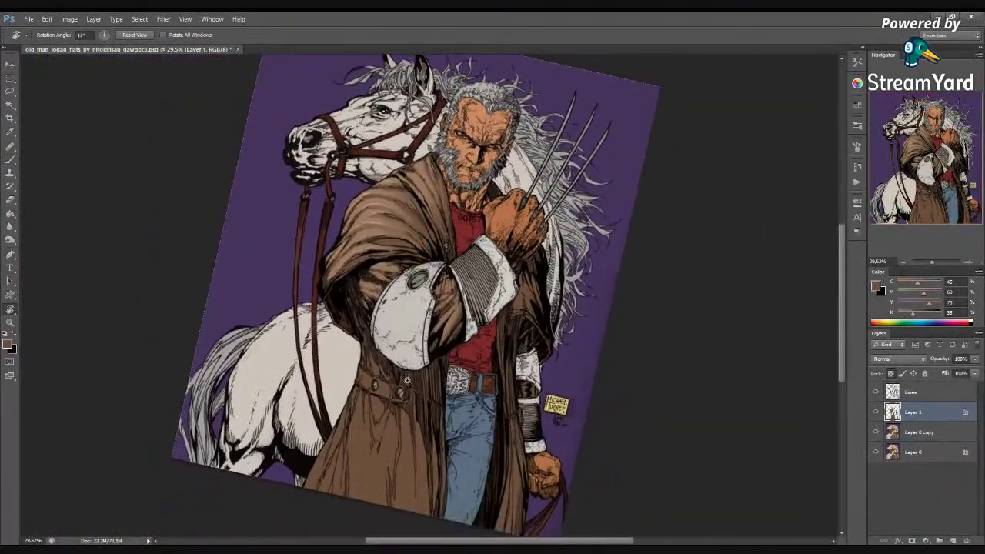
key("l")
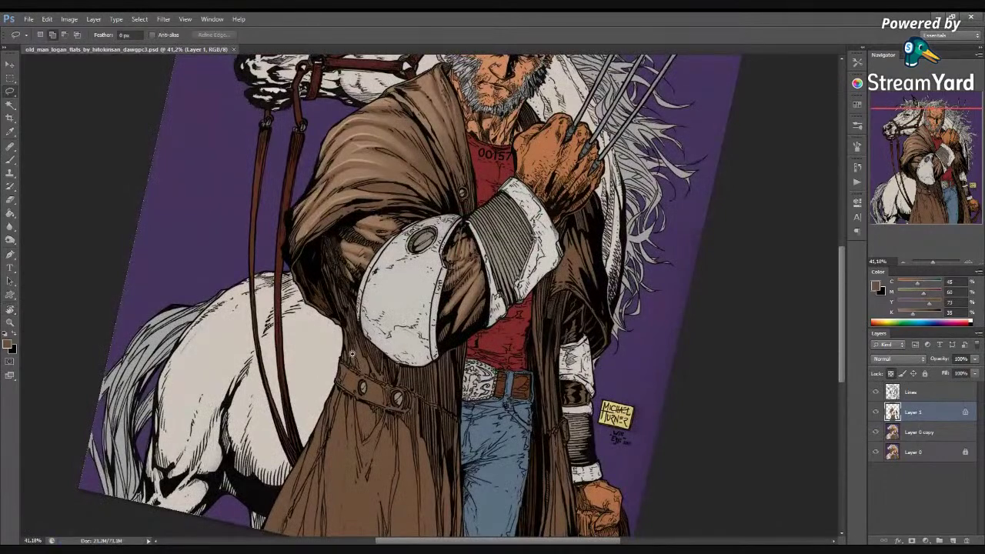
scroll(352, 353, "up", 3)
mouse_move(349, 366)
left_mouse_down()
mouse_move(362, 388)
mouse_move(362, 346)
mouse_move(373, 401)
mouse_move(365, 339)
left_mouse_up()
mouse_move(377, 400)
left_mouse_down()
mouse_move(366, 354)
mouse_move(404, 408)
mouse_move(390, 380)
mouse_move(316, 390)
left_mouse_up()
Lighten the folds above the waist strap with the 40% Screen brush, trimming the selection for a brighter second pass, and deselect
key("b")
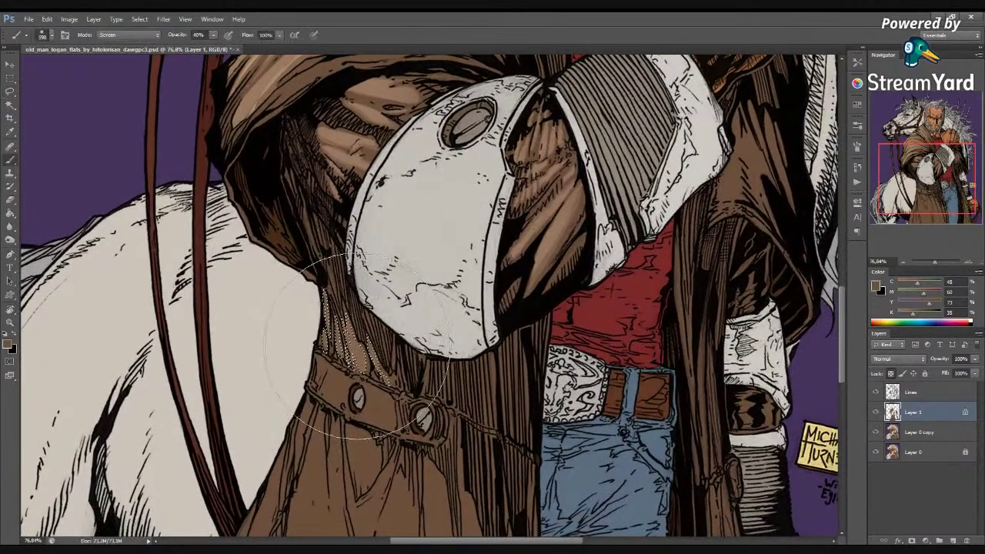
key("l")
mouse_move(371, 343)
left_mouse_down()
mouse_move(382, 366)
mouse_move(352, 318)
mouse_move(347, 341)
mouse_move(345, 327)
mouse_move(362, 312)
left_mouse_up()
key("b")
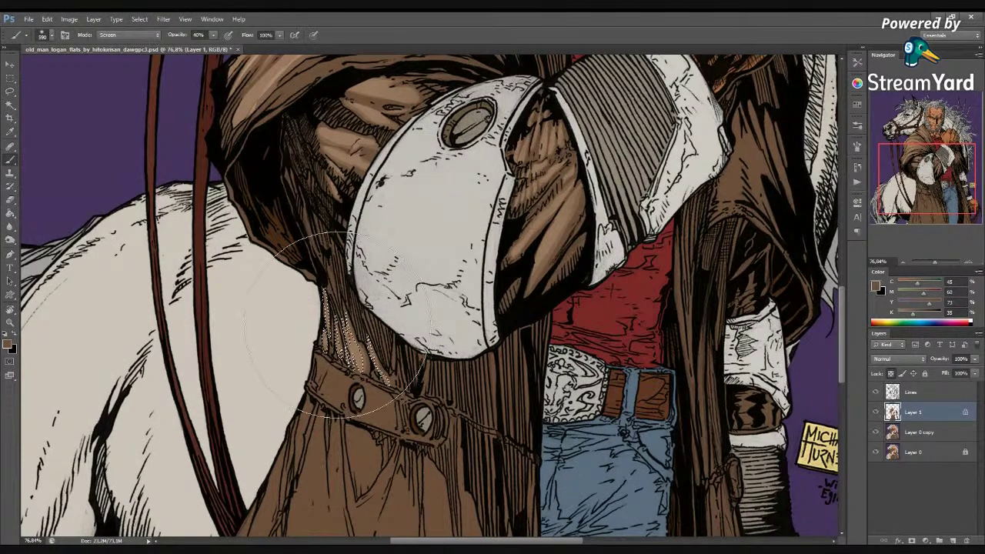
key("ctrl+d")
scroll(395, 380, "down", 3)
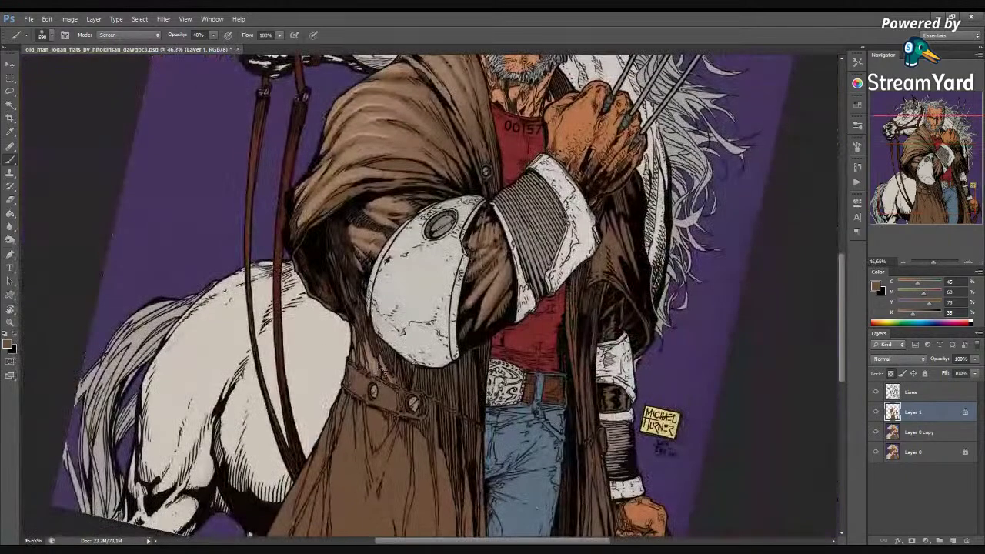
Lasso the lit surface of the coat's waist strap around its two buttons
key("l")
scroll(376, 382, "up", 3)
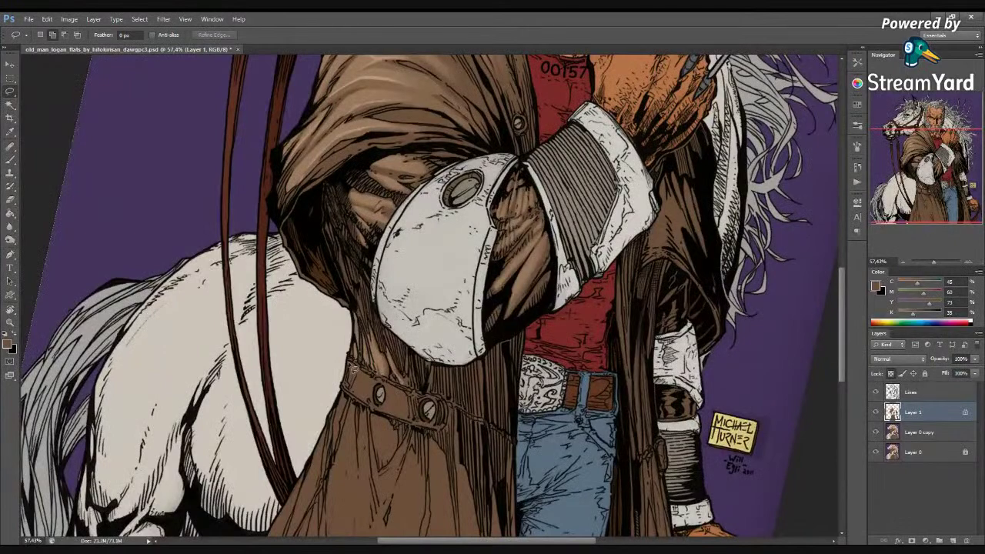
left_click_drag(351, 370, 358, 376)
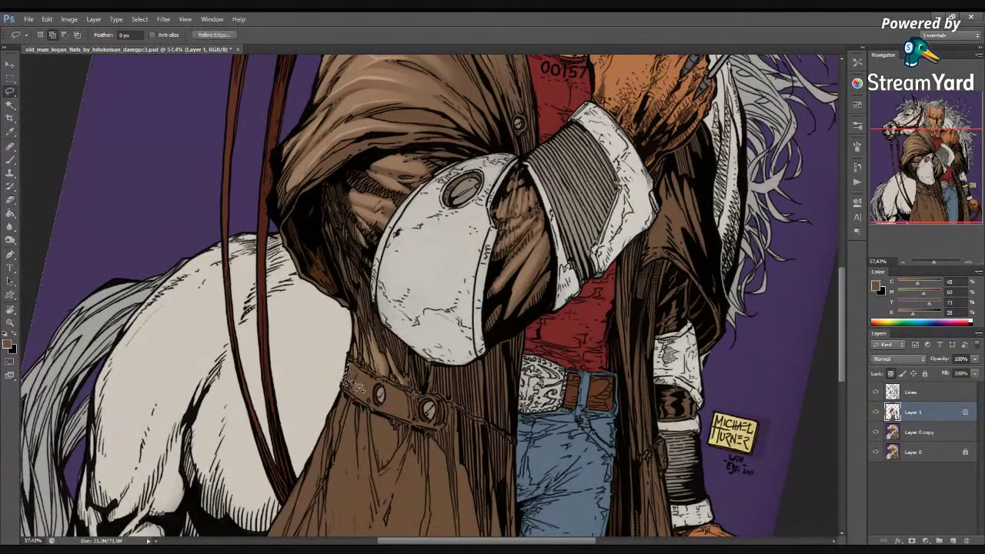
key("alt+BackSpace")
mouse_move(373, 400)
left_mouse_down()
mouse_move(374, 384)
mouse_move(358, 377)
mouse_move(370, 402)
mouse_move(390, 392)
left_mouse_up()
Brighten the selected waist strap with the 40% Screen brush, narrowing the selection for a second highlight pass
key("b")
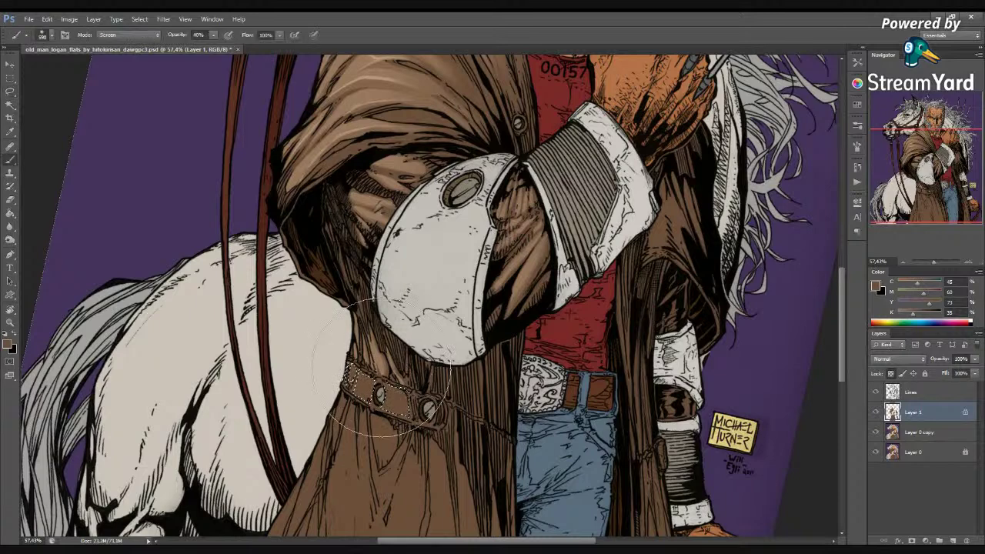
left_click_drag(381, 368, 385, 376)
key("l")
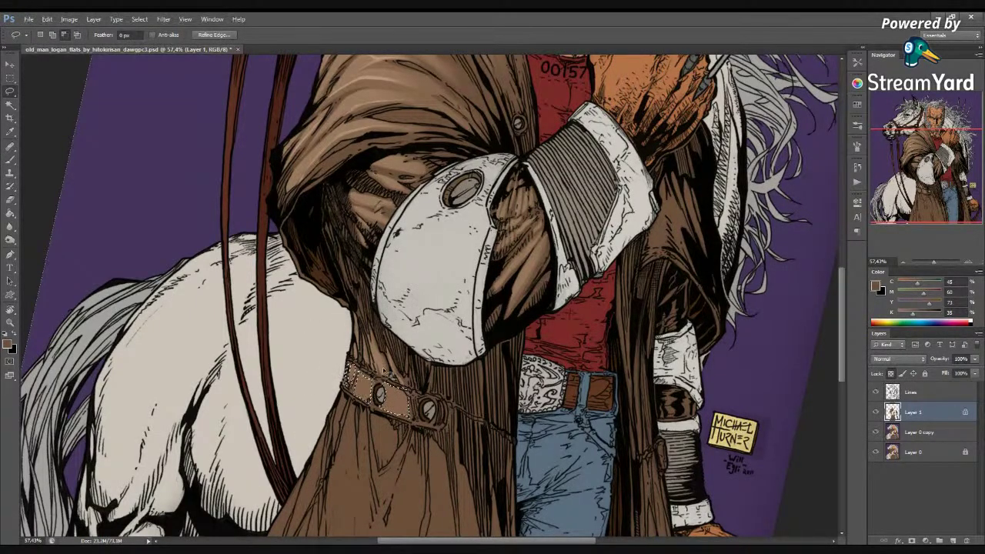
left_click_drag(385, 372, 403, 396)
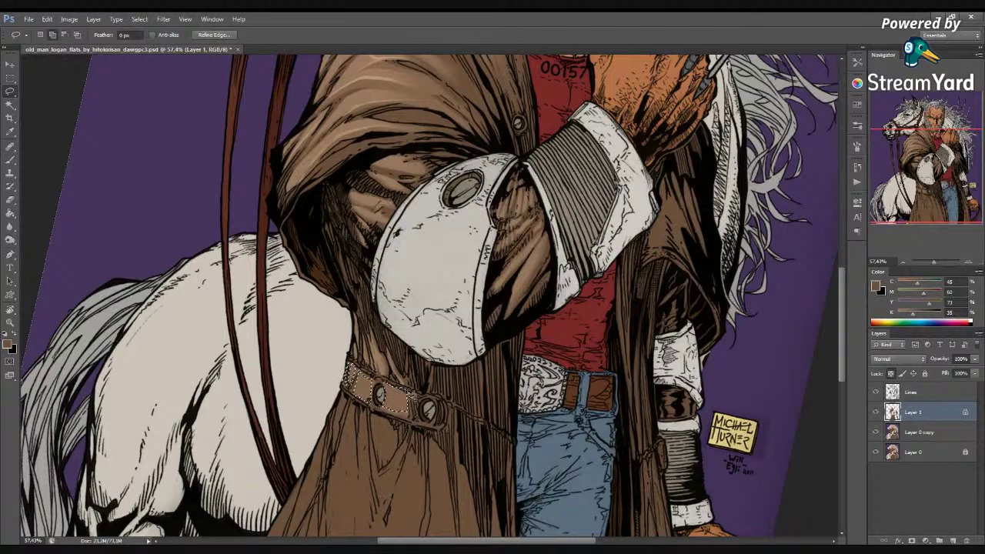
key("b")
scroll(428, 394, "down", 5)
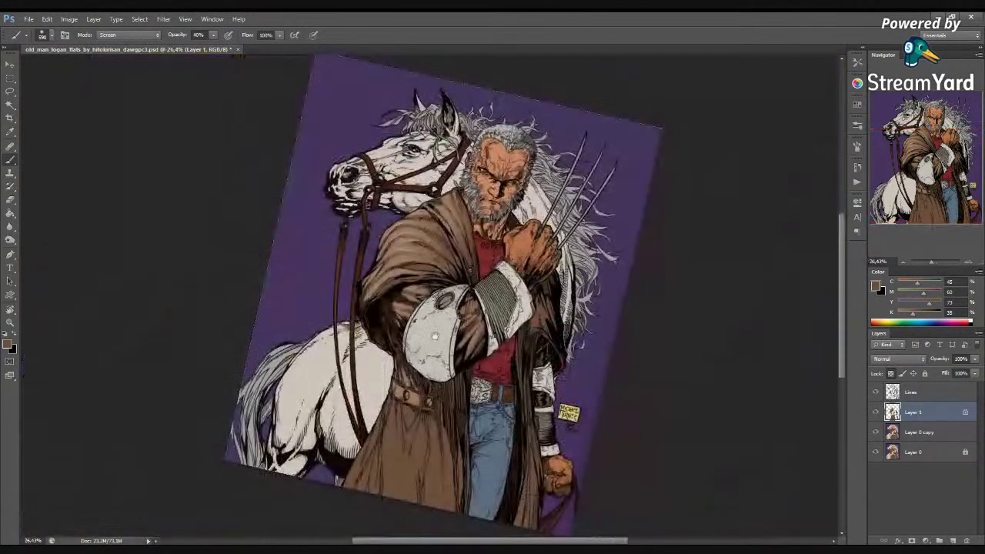
Lasso the narrow outer folds of the coat skirt beside the horse, from the waist strap down to the hem
left_click_drag(429, 395, 389, 360)
scroll(387, 366, "up", 2)
key("l")
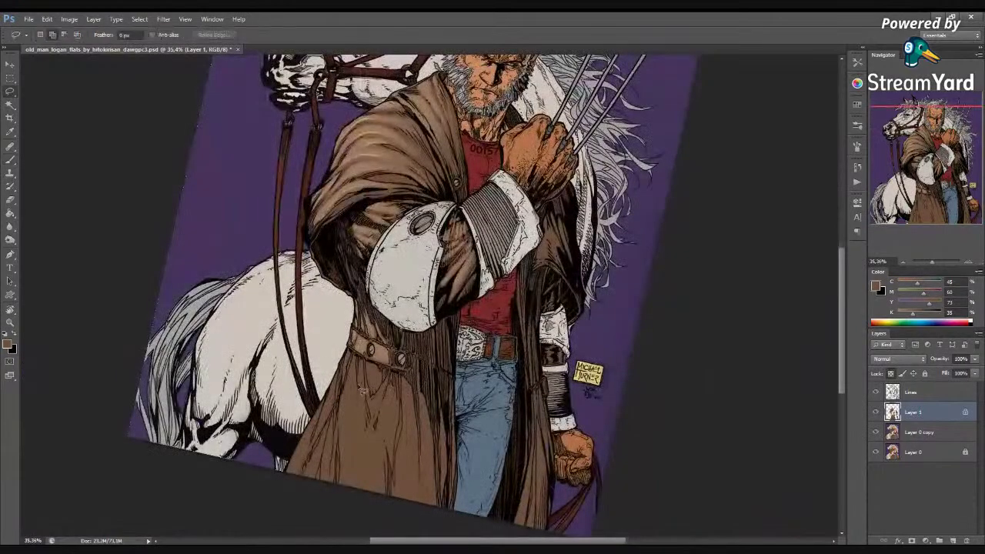
scroll(337, 400, "up", 2)
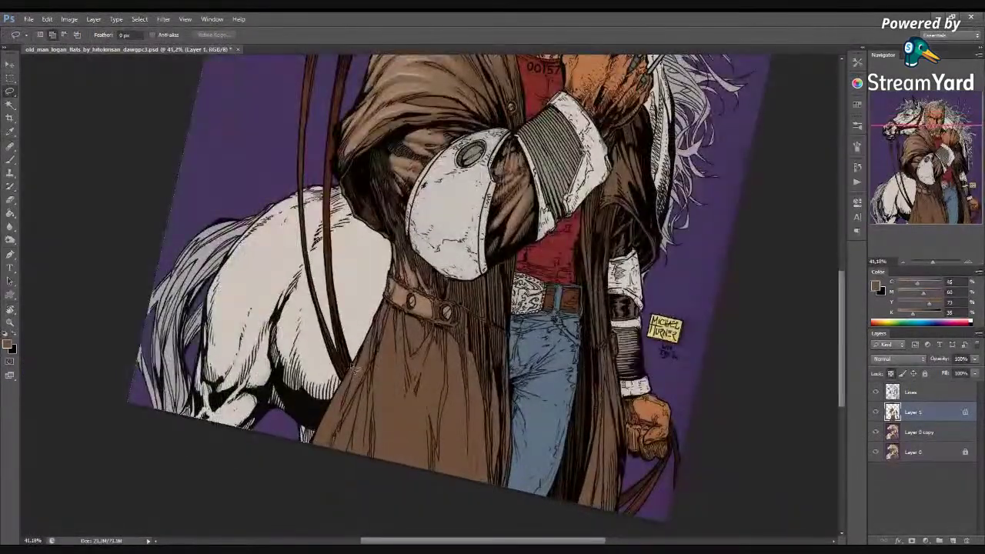
left_click_drag(313, 460, 375, 355)
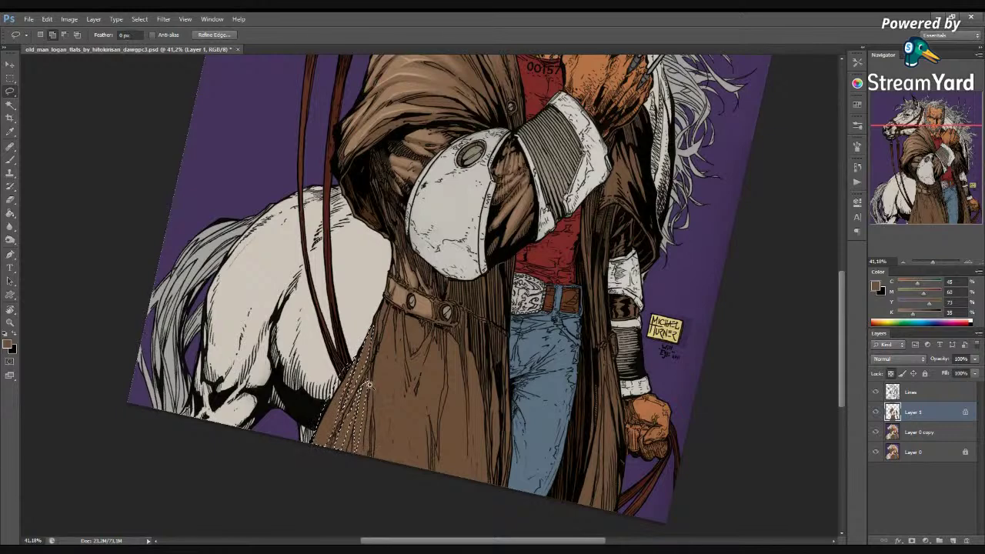
scroll(369, 385, "up", 1)
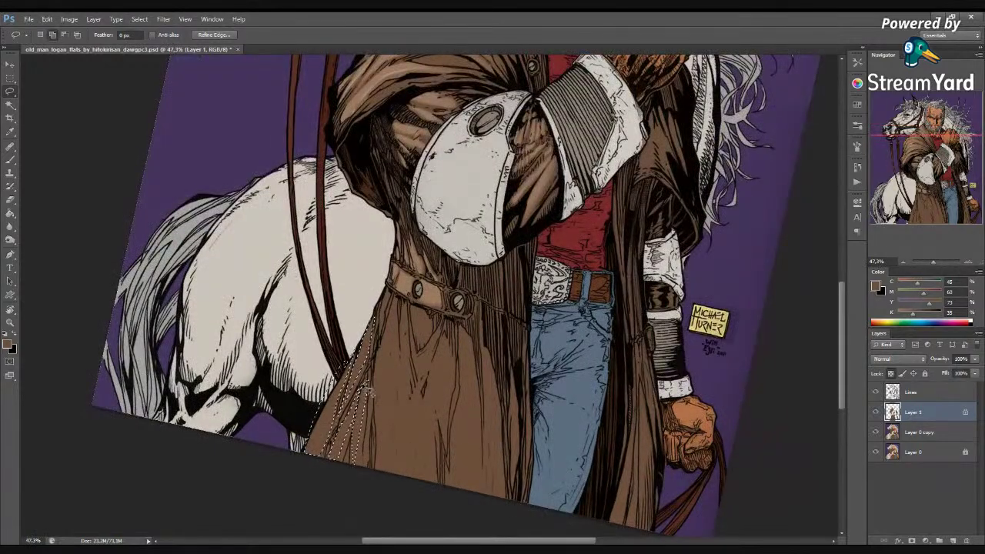
left_click_drag(376, 387, 372, 380)
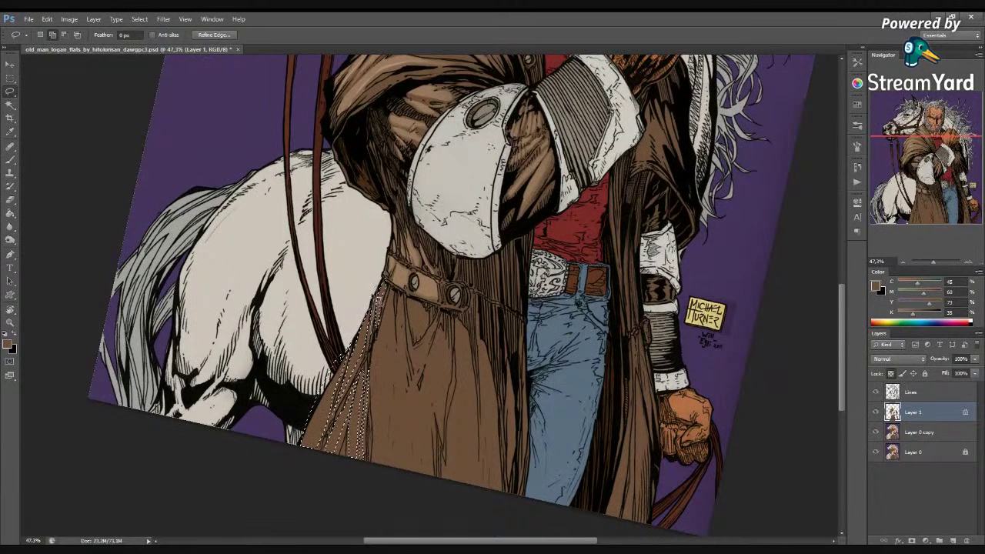
Lighten the outer skirt folds with the 40% Screen brush, trimming the selection for a brighter second pass, and deselect
key("b")
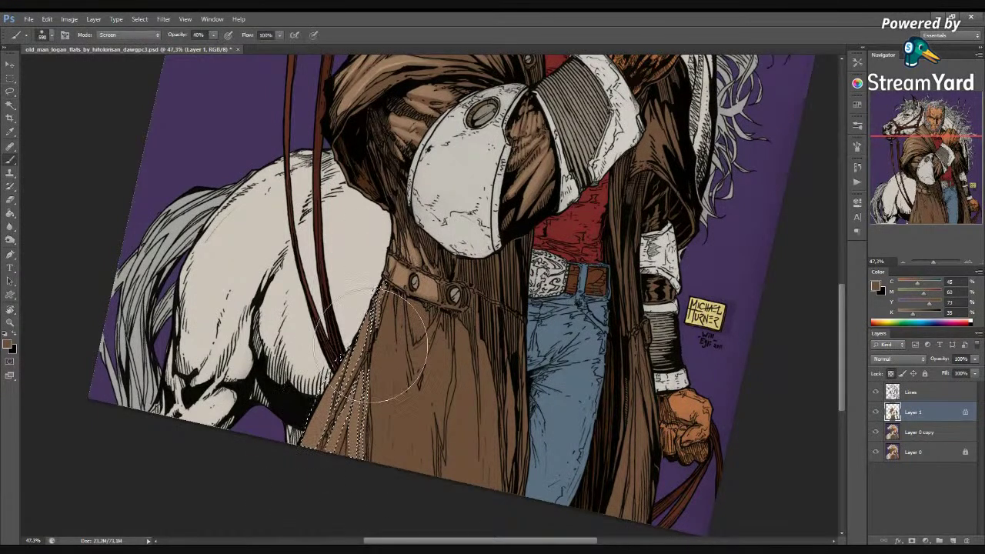
key("l")
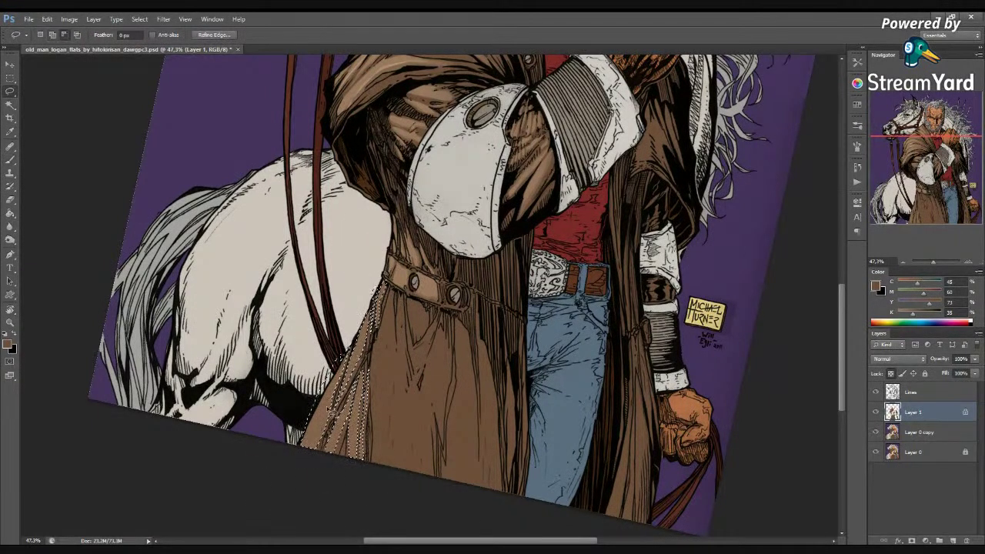
left_click_drag(340, 423, 329, 451)
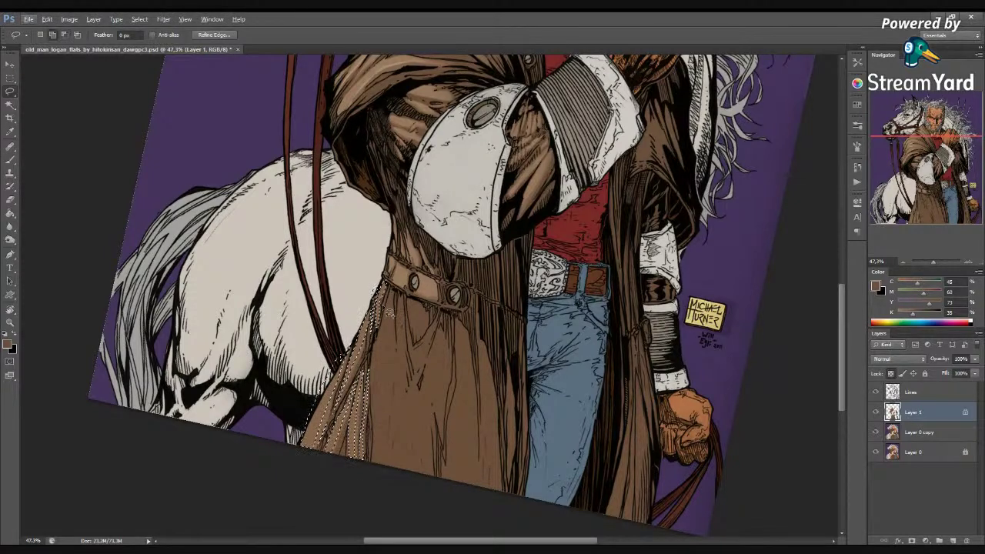
key("b")
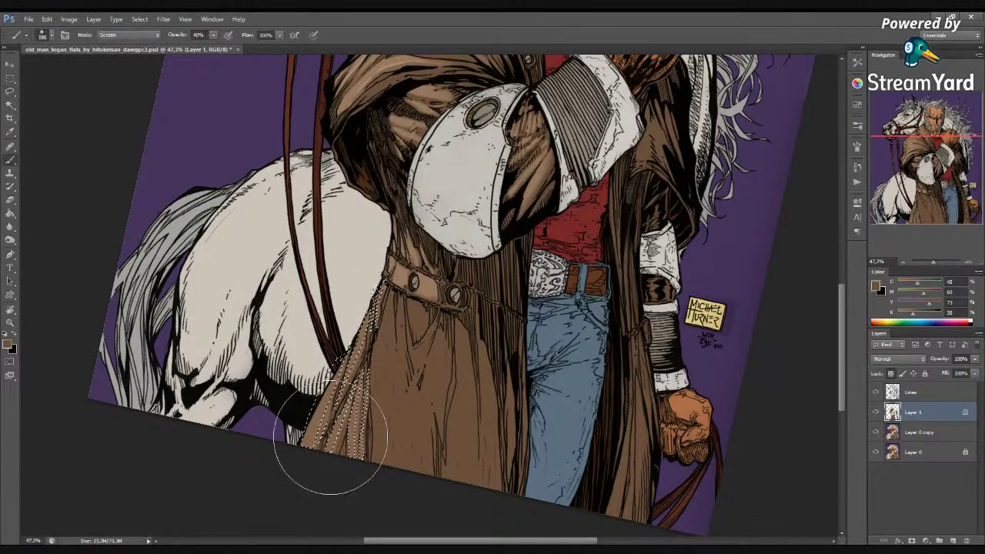
scroll(413, 375, "down", 3)
Lasso the long vertical skirt folds running from beneath the waist strap's buttons to the hem
key("l")
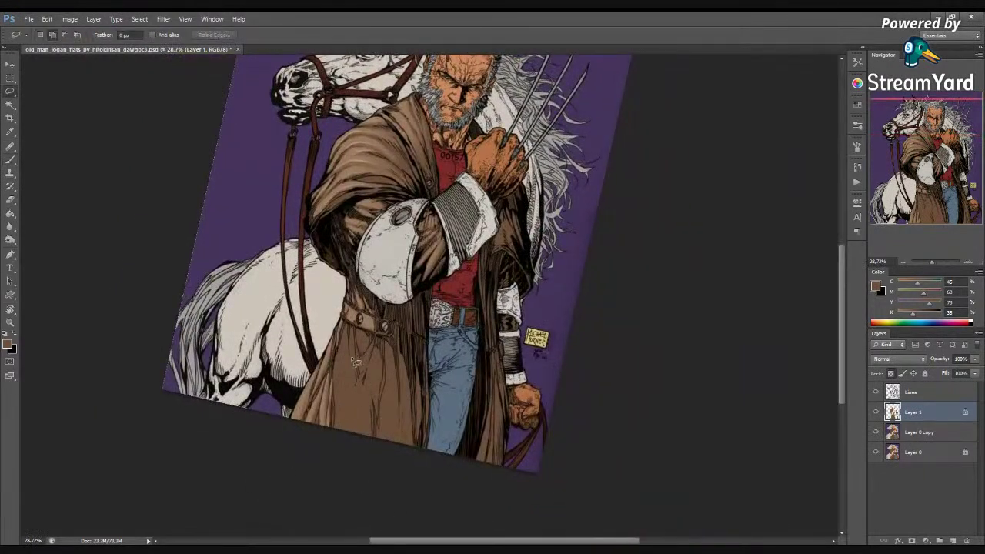
scroll(350, 358, "up", 1)
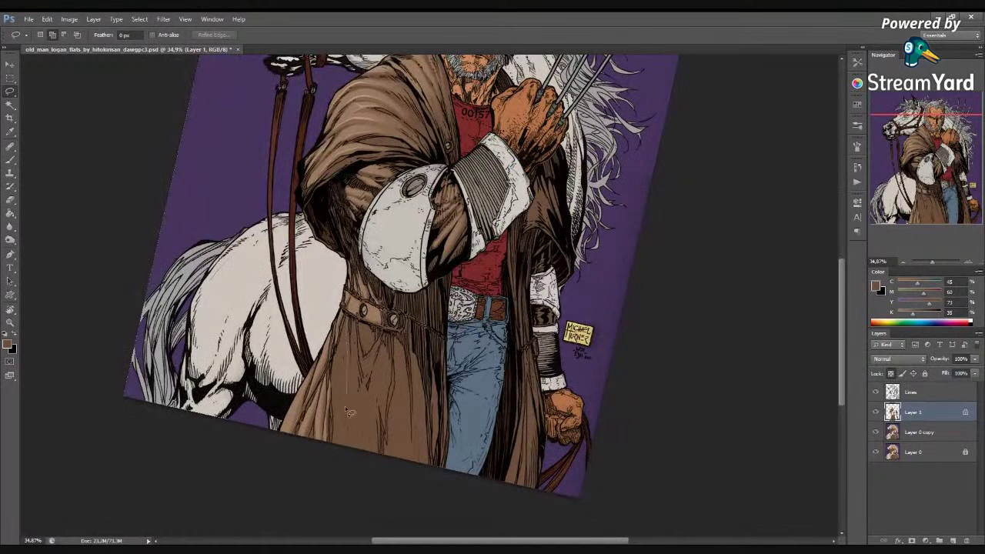
left_click_drag(337, 385, 354, 344)
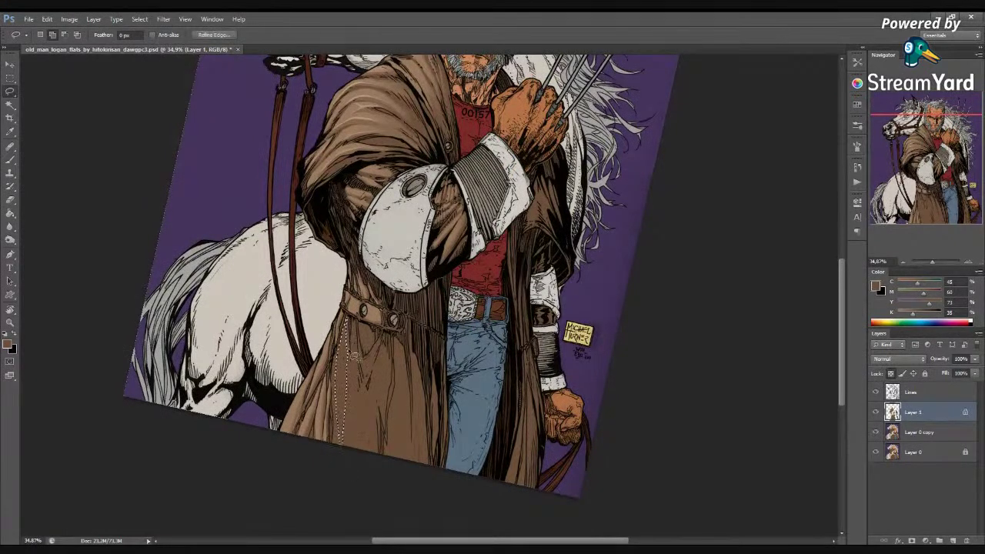
mouse_move(353, 318)
left_mouse_down()
mouse_move(347, 469)
mouse_move(354, 352)
left_mouse_up()
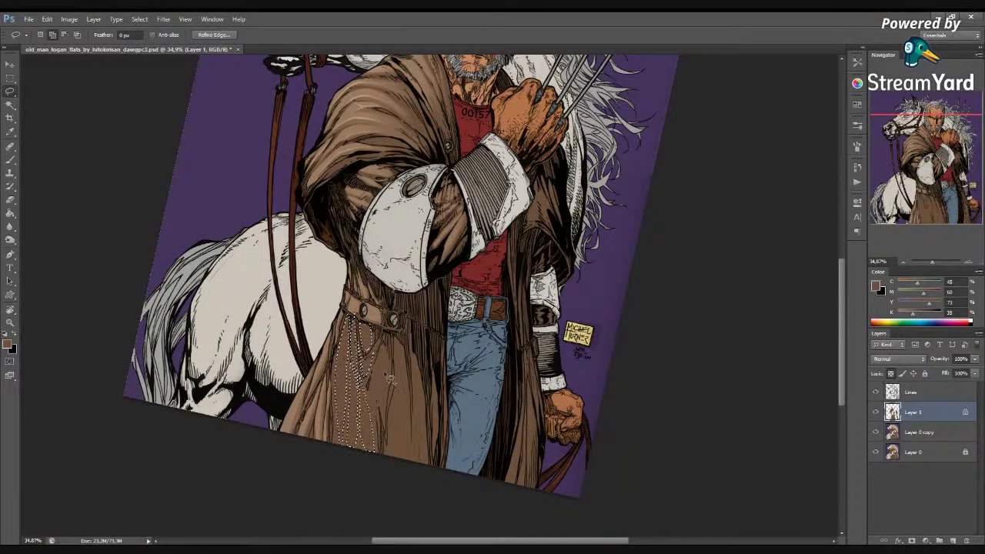
key("b")
key("ctrl+d")
scroll(403, 399, "down", 4)
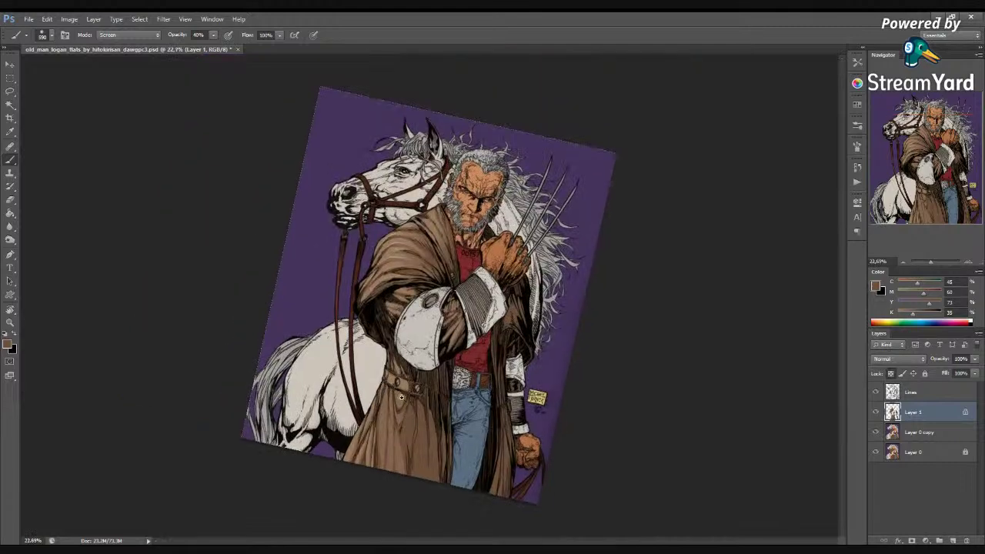
scroll(401, 397, "down", 1)
scroll(406, 401, "up", 3)
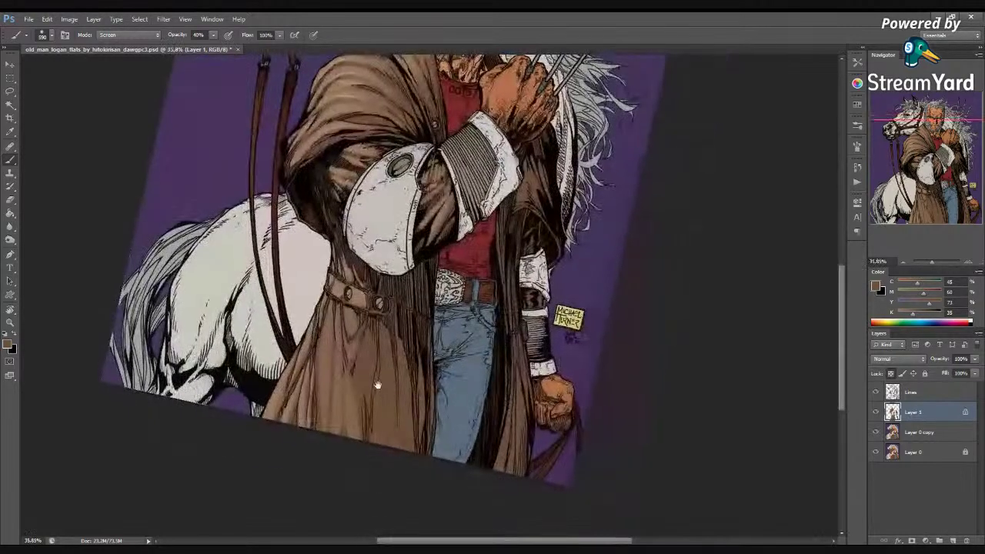
key("ctrl+alt+z")
key("ctrl+alt+z")
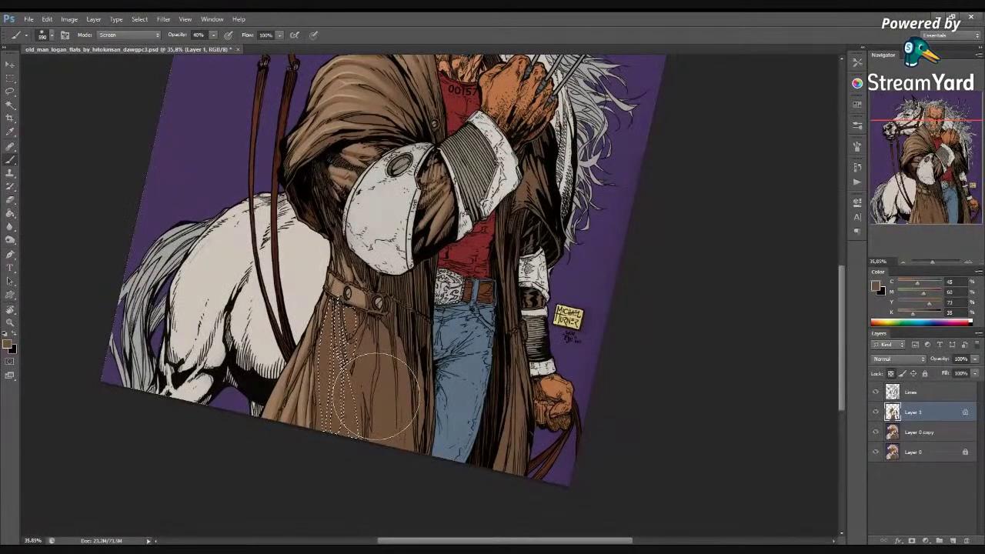
Refine the lassoed folds beneath the waist strap, lighten them with the 40% Screen brush, and deselect
key("l")
mouse_move(337, 312)
left_mouse_down()
mouse_move(340, 385)
mouse_move(337, 301)
left_mouse_up()
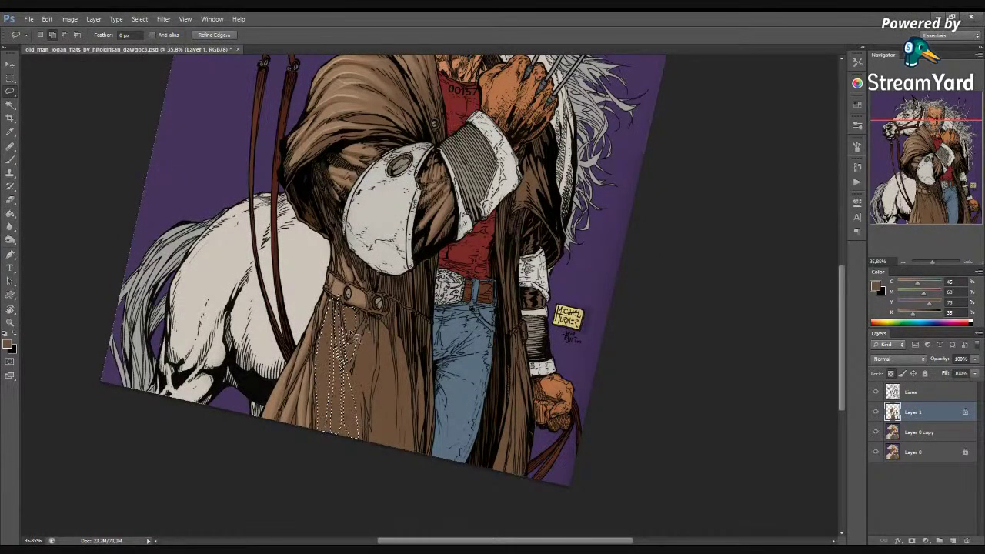
key("b")
key("l")
key("ctrl+d")
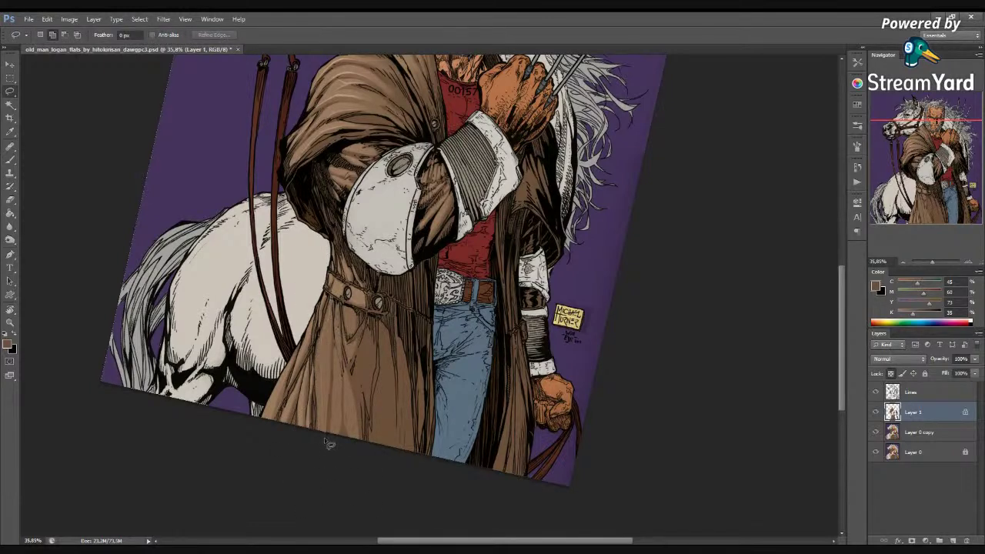
Lasso narrower strips inside the lightened central skirt folds and brighten them with a second 40% Screen brush pass
mouse_move(335, 316)
left_mouse_down()
mouse_move(341, 362)
mouse_move(339, 307)
mouse_move(346, 445)
left_mouse_up()
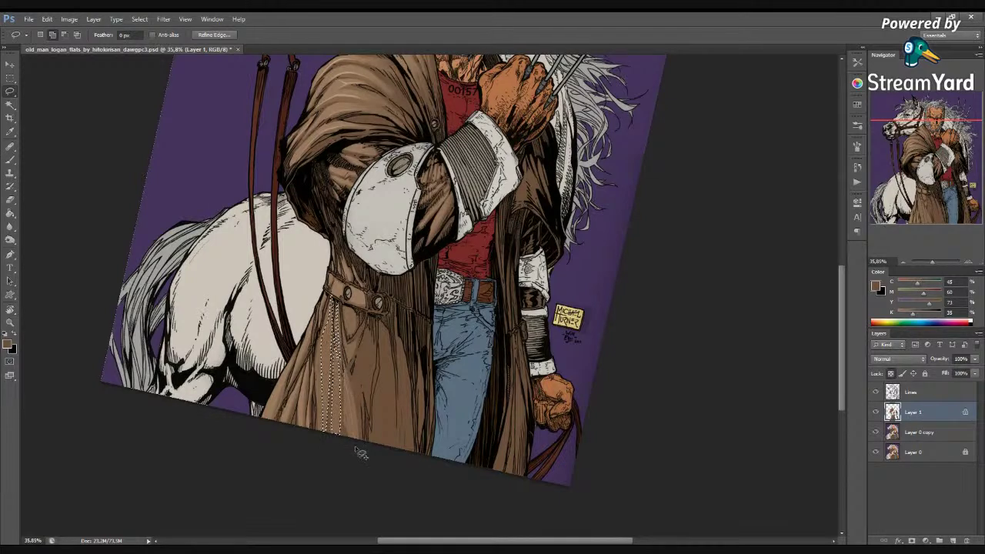
left_click_drag(350, 436, 330, 304)
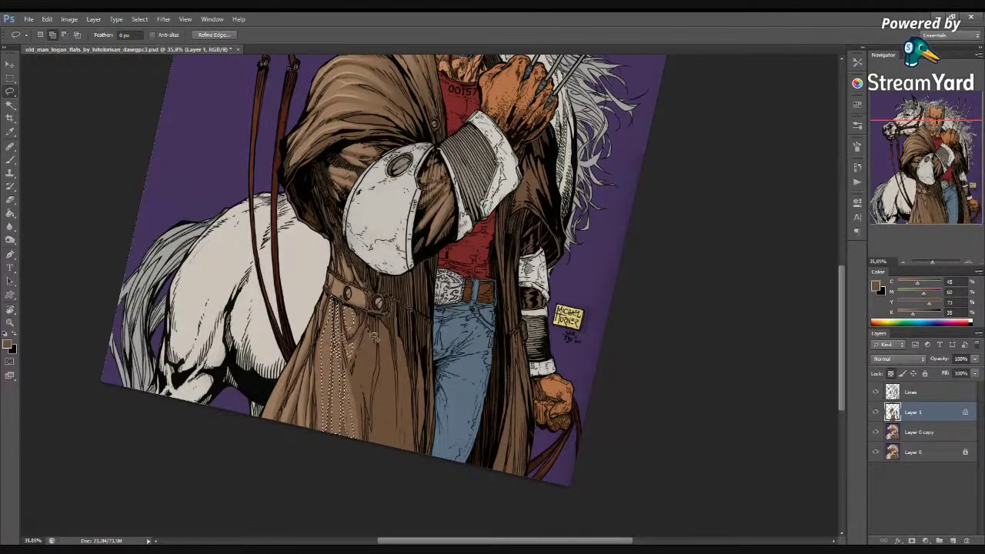
key("b")
scroll(367, 379, "down", 3)
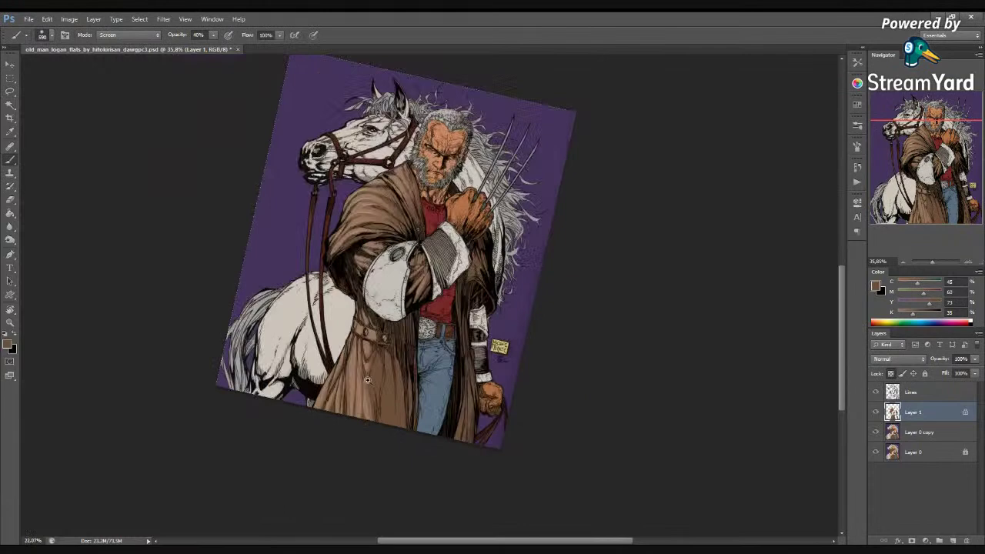
key("Escape")
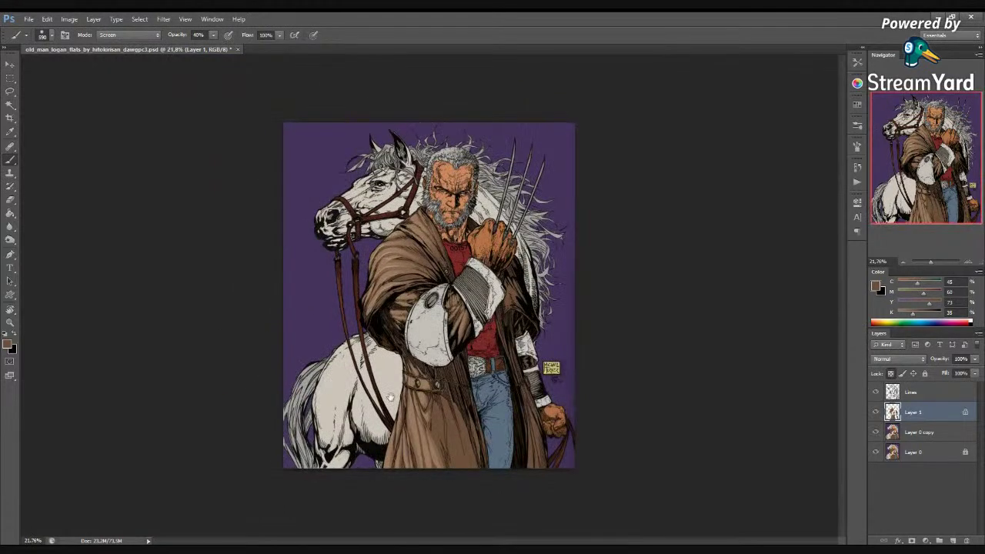
Lasso the remaining unlit skirt folds between the highlighted central folds and the jeans, down to the hem
scroll(450, 423, "up", 1)
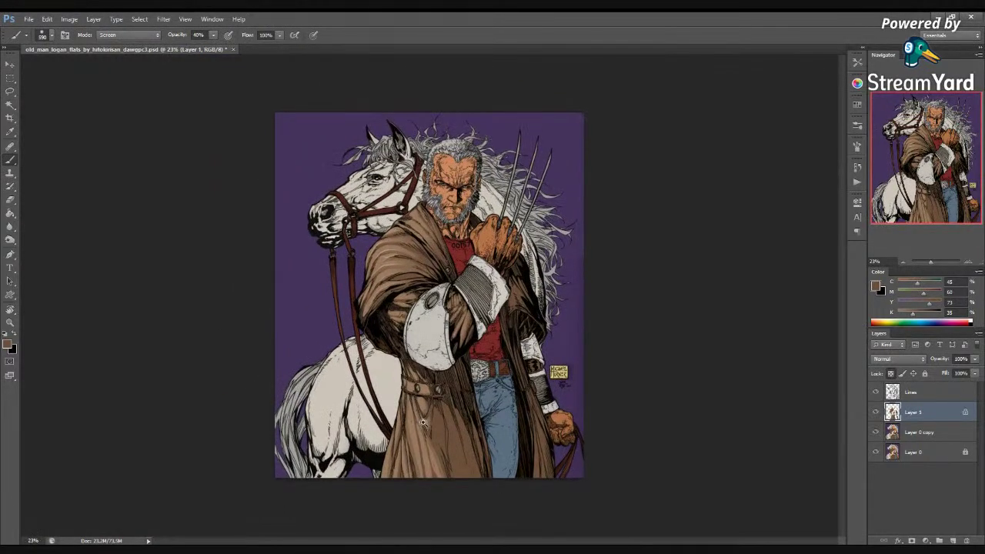
scroll(422, 422, "up", 2)
scroll(402, 430, "up", 3)
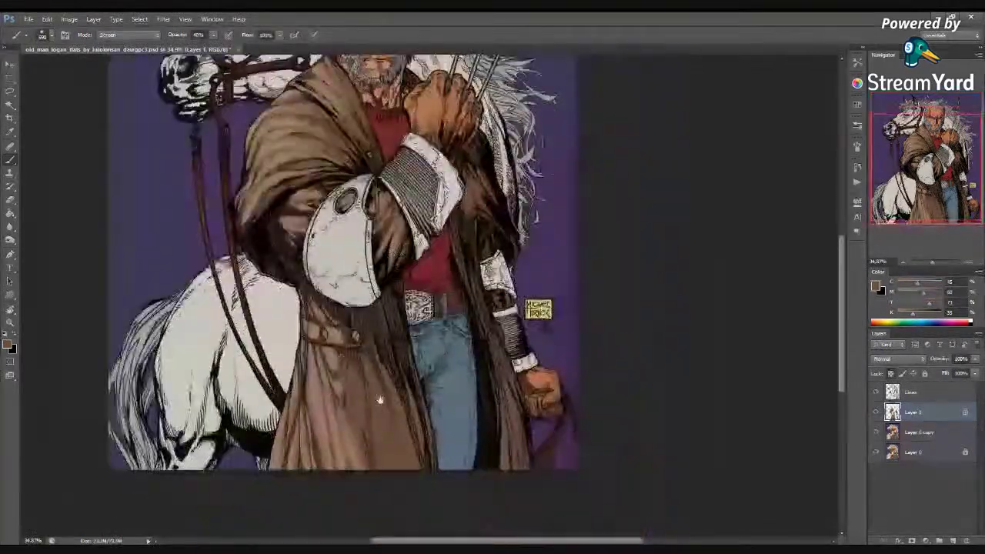
left_click_drag(380, 401, 334, 361)
key("l")
scroll(316, 372, "up", 2)
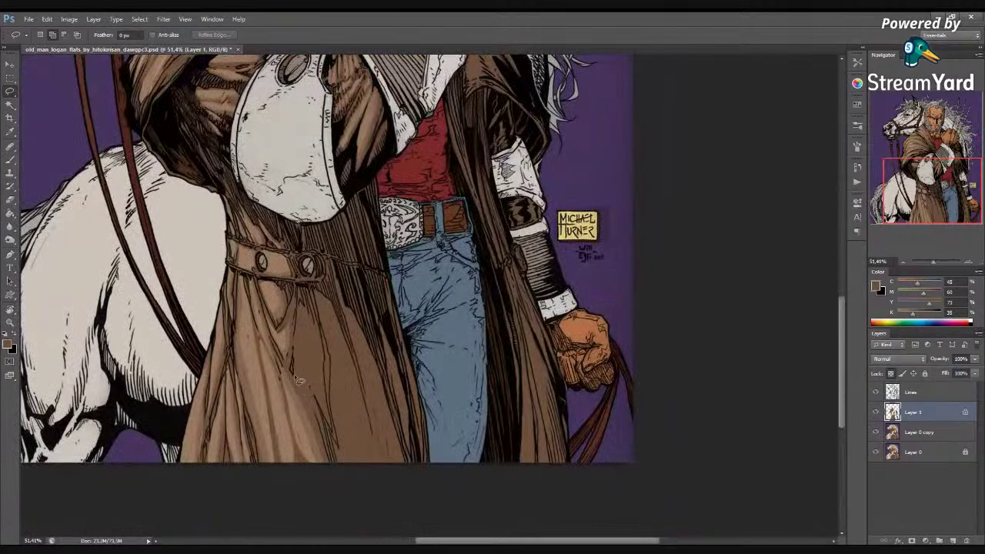
mouse_move(317, 418)
left_mouse_down()
mouse_move(329, 466)
mouse_move(316, 428)
left_mouse_up()
mouse_move(297, 381)
left_mouse_down()
mouse_move(321, 426)
mouse_move(298, 364)
mouse_move(327, 425)
mouse_move(322, 337)
mouse_move(302, 307)
mouse_move(297, 371)
left_mouse_up()
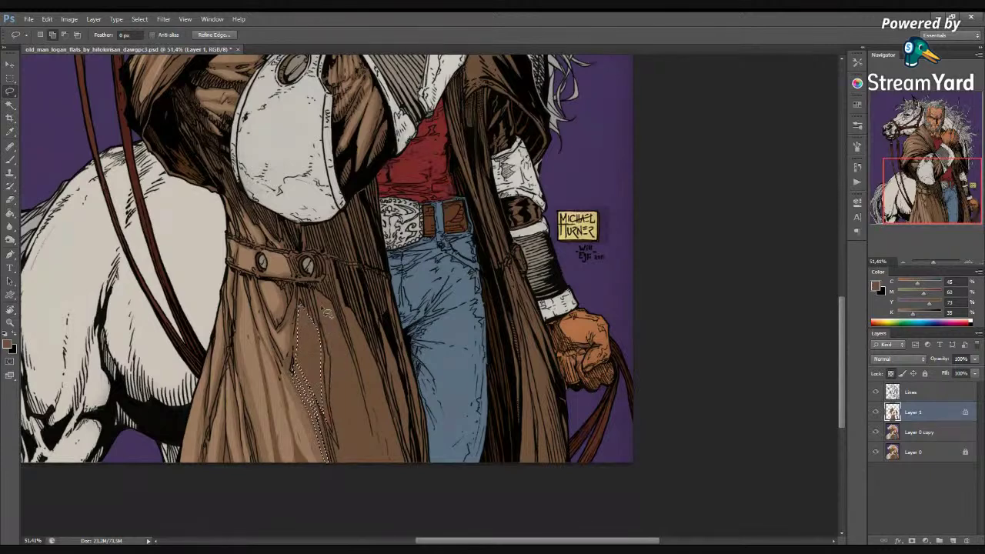
mouse_move(337, 426)
left_mouse_down()
mouse_move(365, 470)
mouse_move(374, 449)
mouse_move(360, 387)
left_mouse_up()
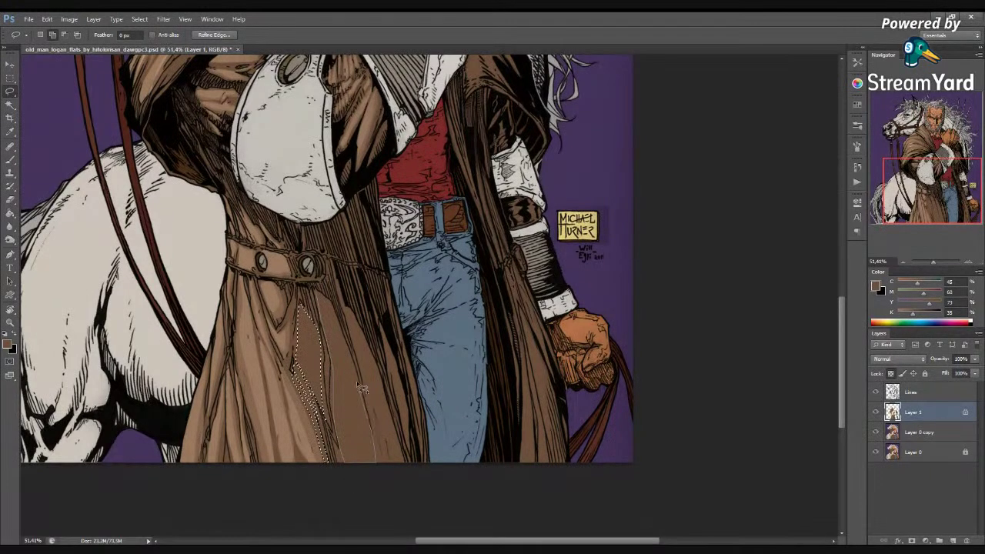
mouse_move(332, 305)
left_mouse_down()
mouse_move(317, 294)
mouse_move(324, 336)
left_mouse_up()
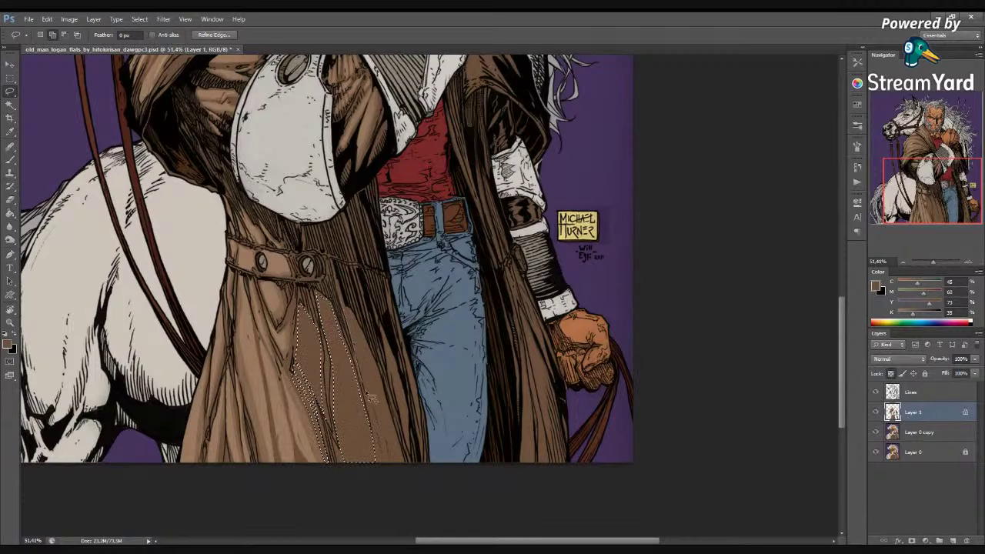
mouse_move(355, 316)
left_mouse_down()
mouse_move(380, 420)
mouse_move(366, 391)
left_mouse_up()
mouse_move(384, 443)
left_mouse_down()
mouse_move(357, 369)
mouse_move(388, 341)
left_mouse_up()
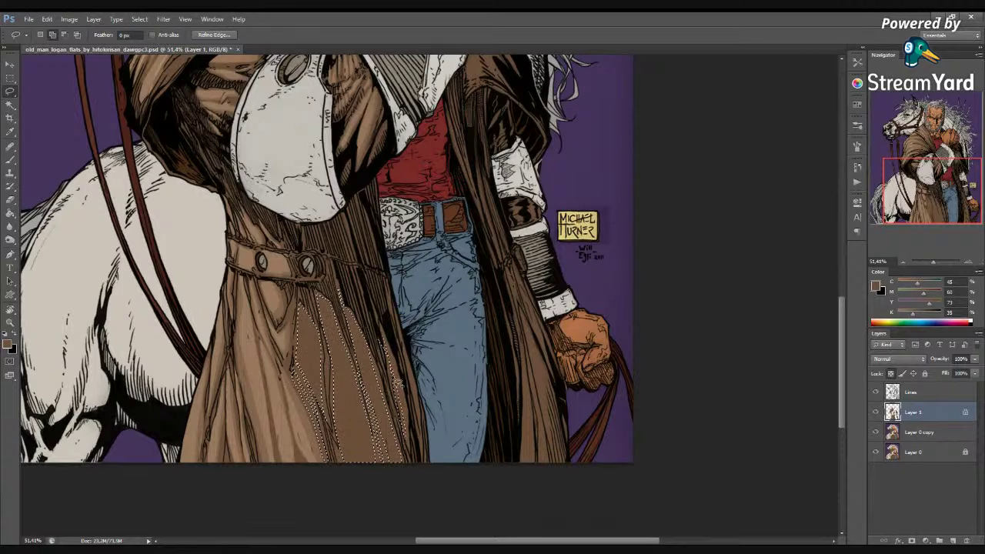
Lighten the selected skirt folds beside the jeans with a foreground-to-transparent Gradient in Screen mode at 100% opacity, and deselect
key("g")
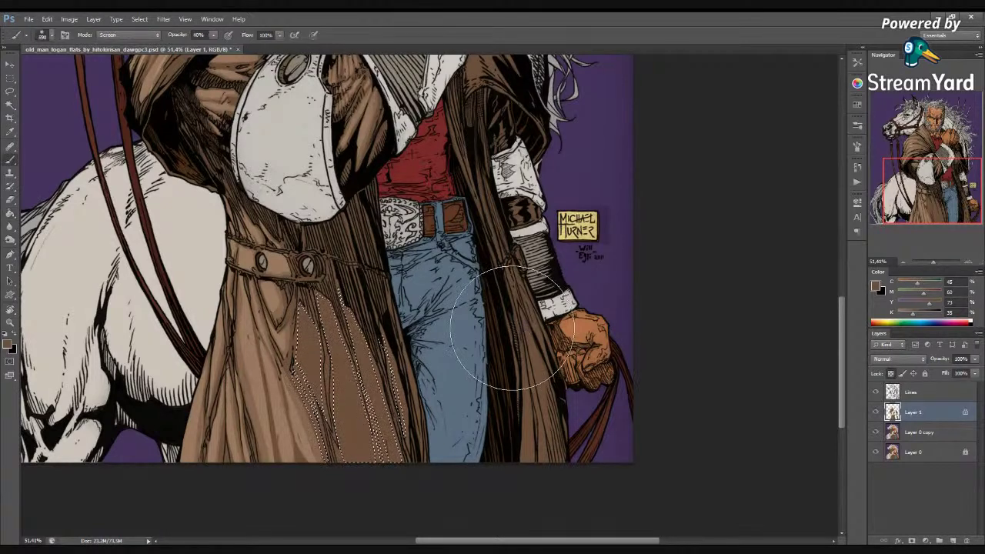
left_click_drag(11, 214, 37, 216)
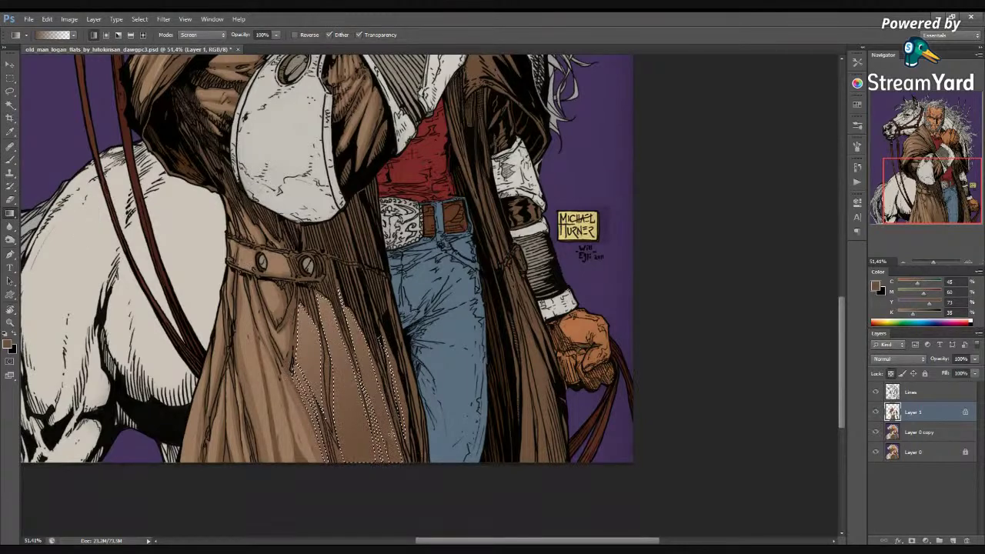
left_click_drag(465, 383, 417, 380)
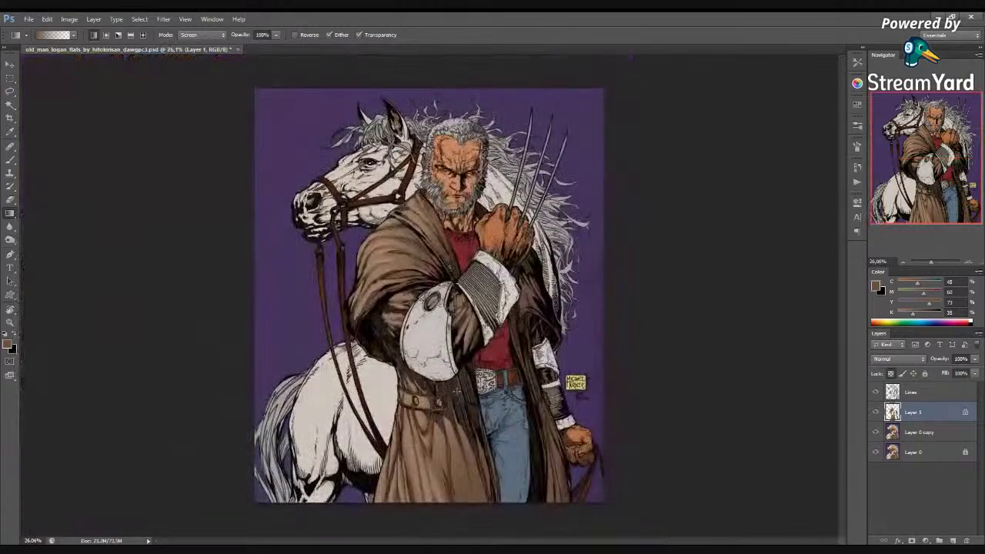
key("space")
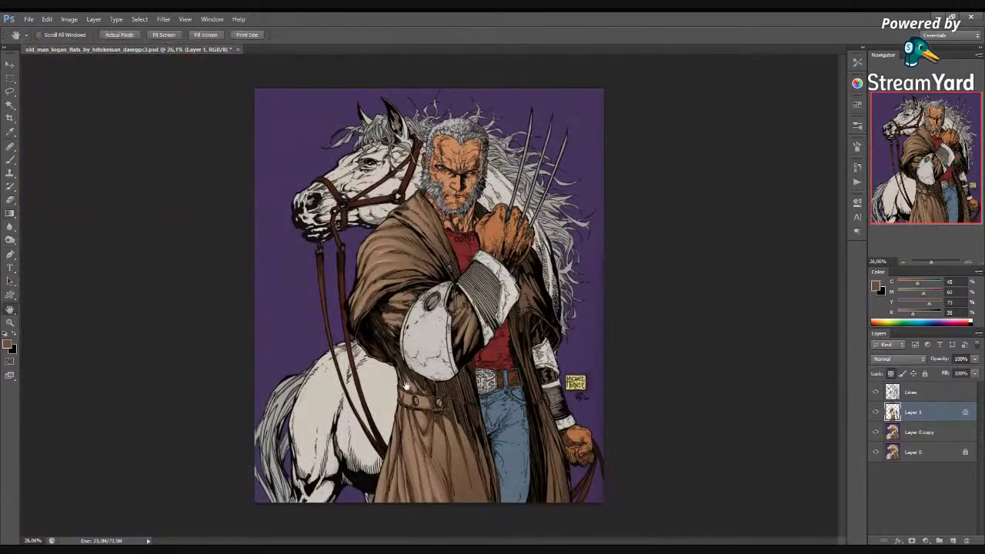
left_click_drag(482, 439, 473, 431)
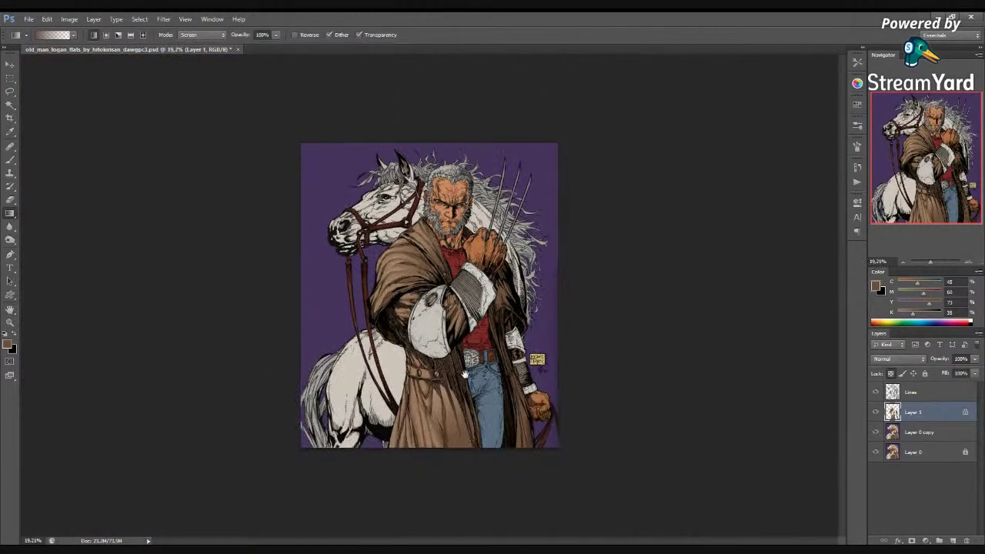
left_click(430, 324)
mouse_move(399, 379)
left_mouse_down()
mouse_move(572, 260)
mouse_move(401, 332)
left_mouse_up()
key("l")
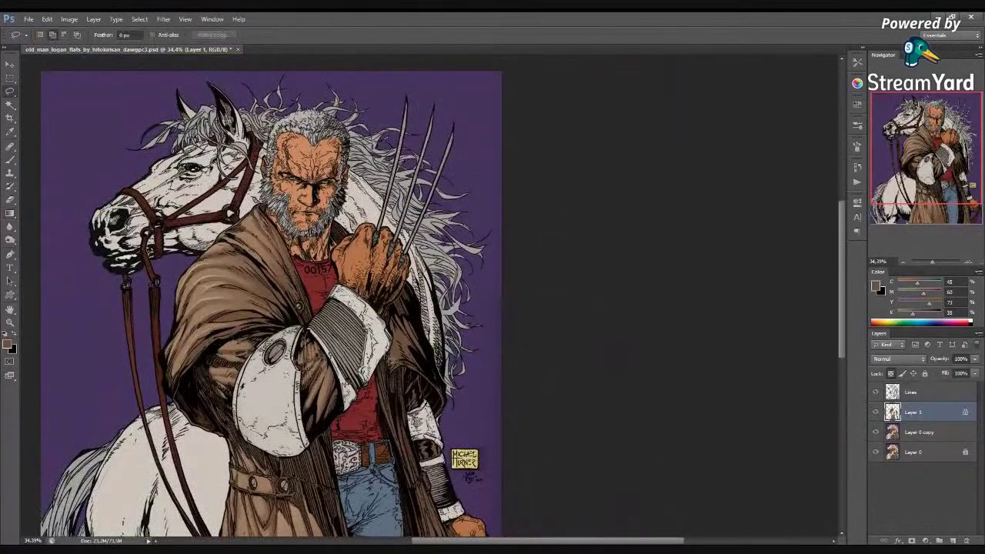
Lasso the far-side coat folds behind the raised wrist, lighten them with the 40% Screen brush, then deselect and save
left_click(394, 330)
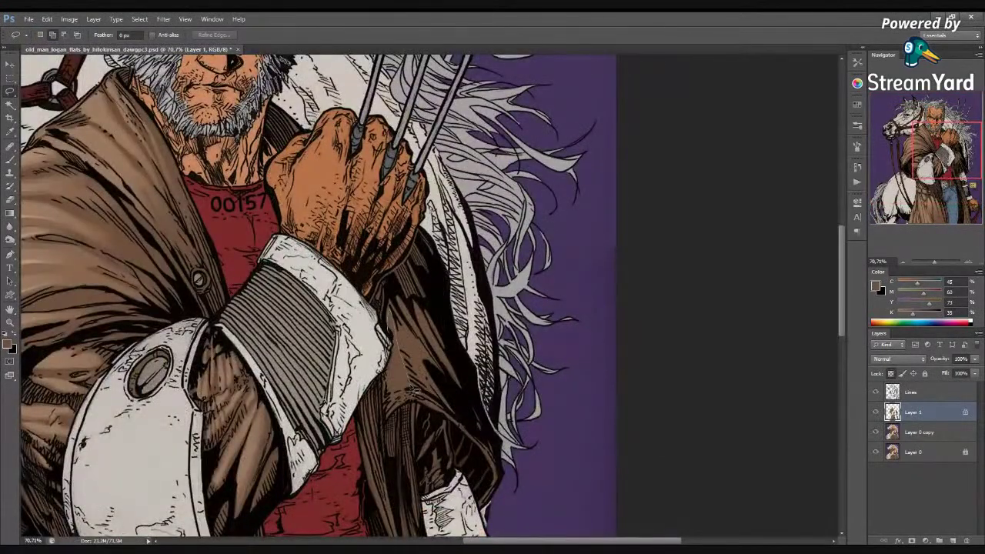
left_click_drag(390, 356, 403, 341)
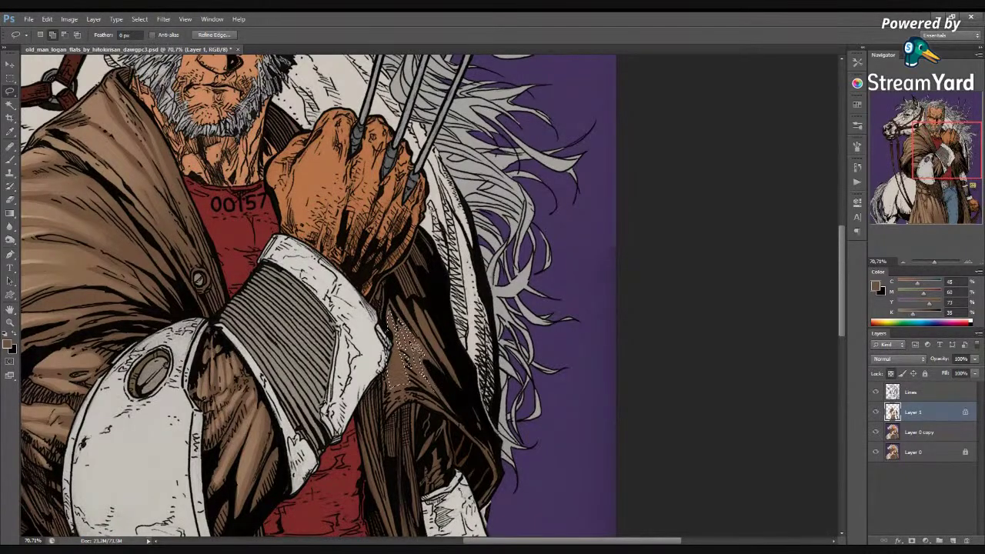
mouse_move(423, 359)
left_mouse_down()
mouse_move(421, 332)
mouse_move(431, 387)
left_mouse_up()
left_click_drag(421, 323, 416, 311)
key("b")
left_click_drag(437, 390, 422, 324)
key("ctrl+d")
key("ctrl+s")
Apply a slight S-curve to Layer 1 with Curves, setting the upper point to input 229, output 235, and save the file
scroll(483, 363, "down", 4)
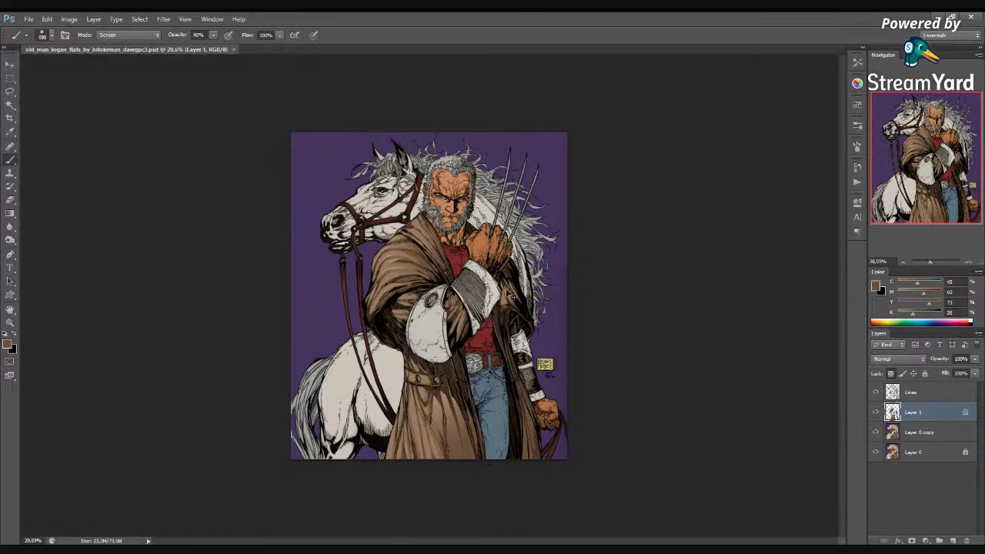
key("ctrl+m")
left_click_drag(638, 264, 642, 269)
left_click_drag(723, 174, 727, 170)
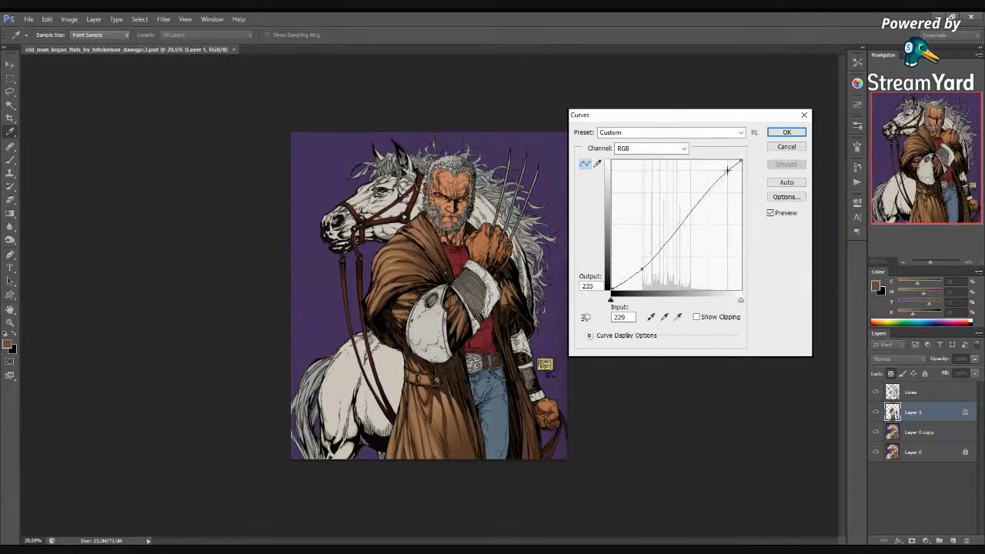
left_click(786, 133)
key("b")
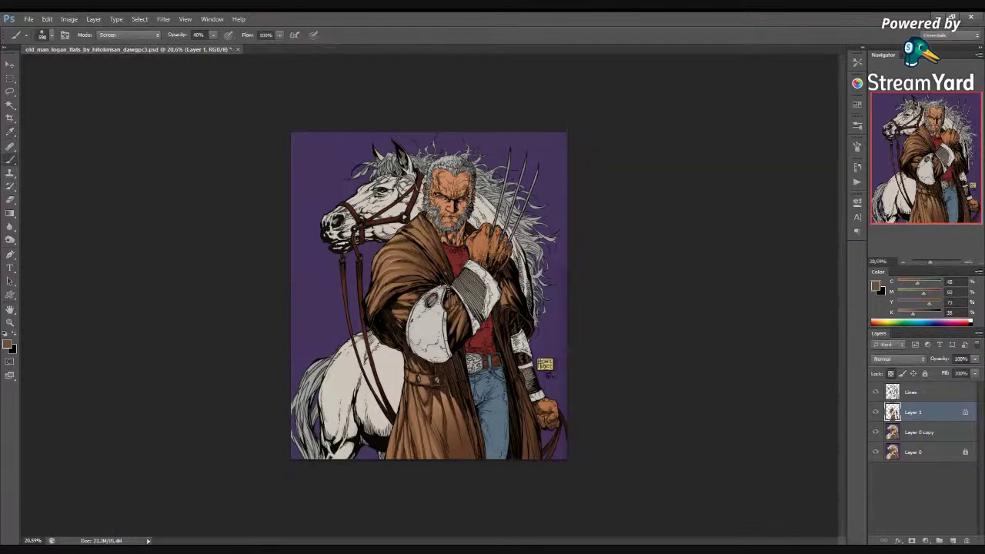
key("ctrl+s")
Lasso narrow highlight strips along the coat's outer shoulder edge and upper shoulder folds
key("ctrl+plus")
left_click_drag(397, 254, 498, 314)
key("r")
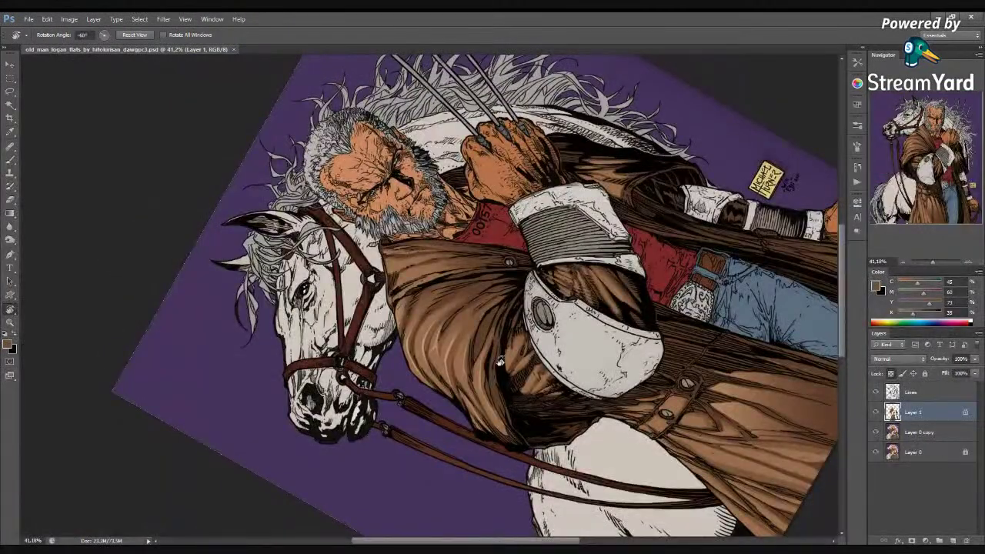
key("l")
scroll(431, 326, "up", 1)
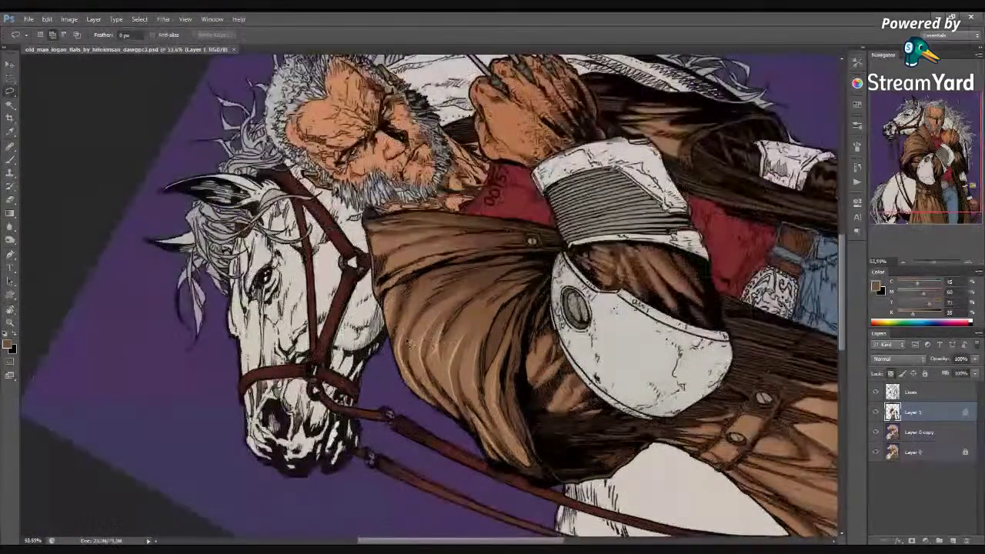
left_click_drag(394, 309, 400, 350)
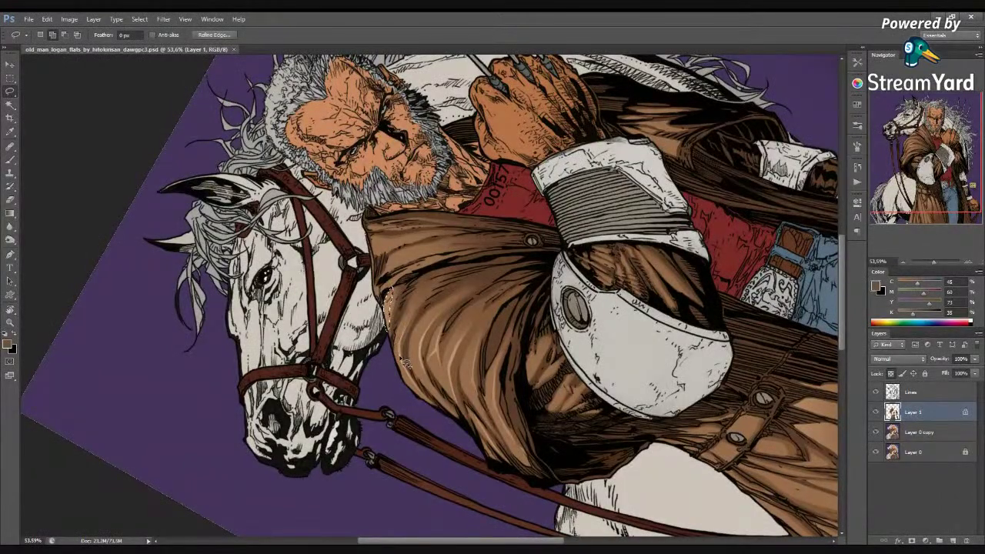
mouse_move(431, 404)
left_mouse_down()
mouse_move(402, 326)
mouse_move(411, 328)
mouse_move(402, 337)
mouse_move(404, 350)
mouse_move(430, 291)
mouse_move(422, 289)
mouse_move(414, 370)
mouse_move(412, 341)
mouse_move(457, 292)
mouse_move(421, 349)
mouse_move(460, 429)
mouse_move(417, 381)
mouse_move(460, 347)
left_mouse_up()
key("Escape")
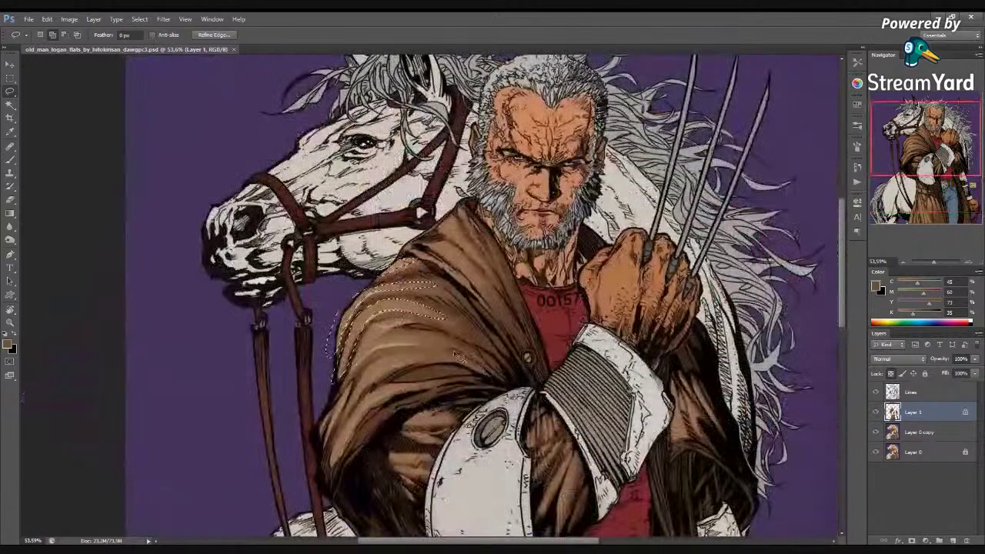
Add the lower shoulder and upper sleeve folds to the lasso selection, and hide the selection edges
left_click_drag(397, 341, 423, 336)
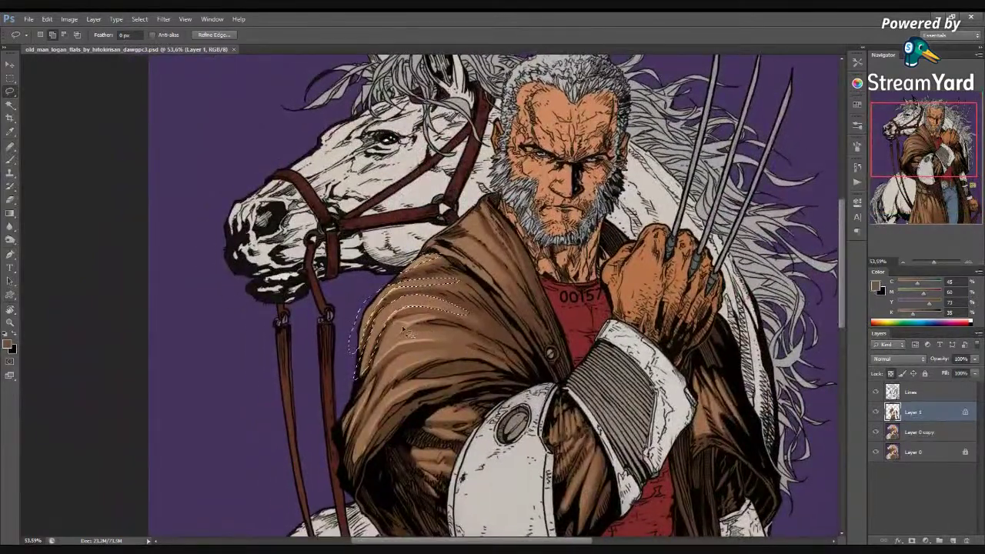
left_click_drag(380, 362, 399, 327)
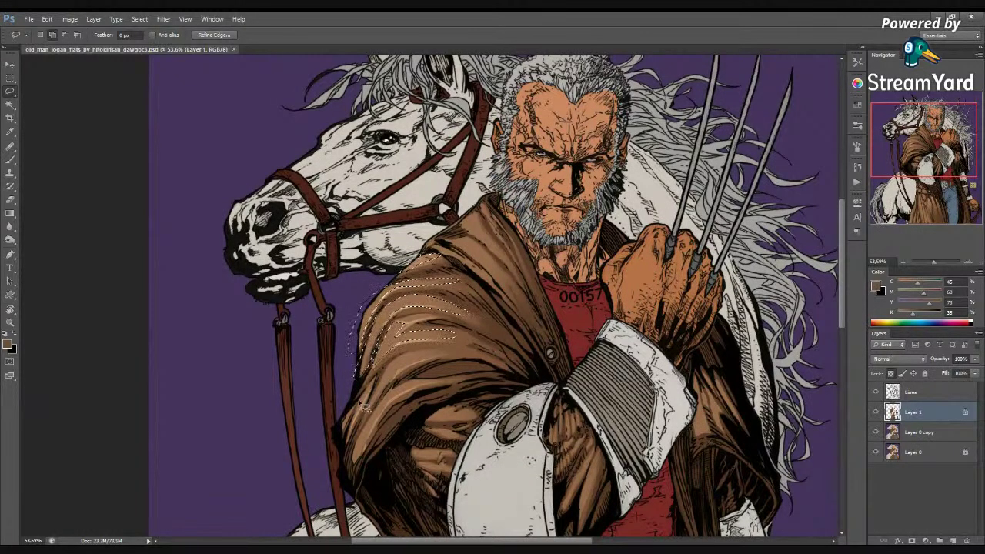
mouse_move(359, 405)
left_mouse_down()
mouse_move(365, 414)
mouse_move(349, 430)
mouse_move(388, 382)
mouse_move(361, 420)
left_mouse_up()
mouse_move(426, 367)
left_mouse_down()
mouse_move(366, 424)
mouse_move(373, 404)
mouse_move(353, 452)
mouse_move(377, 414)
left_mouse_up()
mouse_move(418, 384)
left_mouse_down()
mouse_move(452, 386)
mouse_move(392, 410)
mouse_move(376, 444)
mouse_move(368, 435)
mouse_move(489, 347)
mouse_move(391, 424)
mouse_move(417, 394)
mouse_move(398, 403)
mouse_move(364, 459)
mouse_move(448, 380)
left_mouse_up()
mouse_move(409, 348)
left_mouse_down()
mouse_move(382, 364)
mouse_move(381, 383)
left_mouse_up()
key("ctrl+h")
Set the foreground to white and apply a foreground-to-transparent Gradient in Screen mode at 100% opacity across the selected shoulder folds
key("g")
key("d")
key("x")
left_click_drag(250, 271, 412, 357)
scroll(508, 344, "down", 3)
left_click_drag(403, 321, 472, 361)
scroll(487, 355, "down", 3)
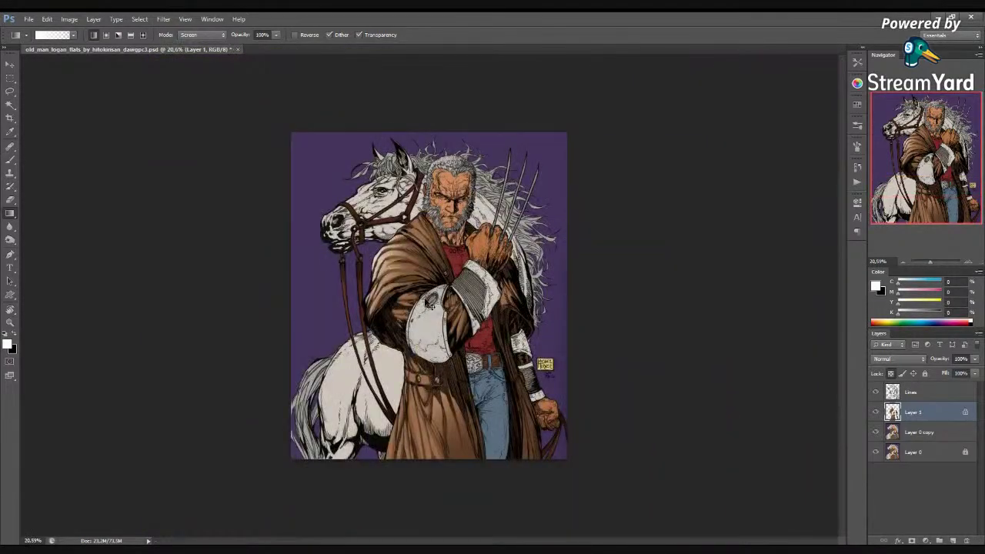
Try white foreground-to-transparent gradients in Normal mode at 100% opacity over the selected shoulder folds, and undo them
left_click_drag(358, 258, 414, 274)
left_click_drag(349, 259, 426, 264)
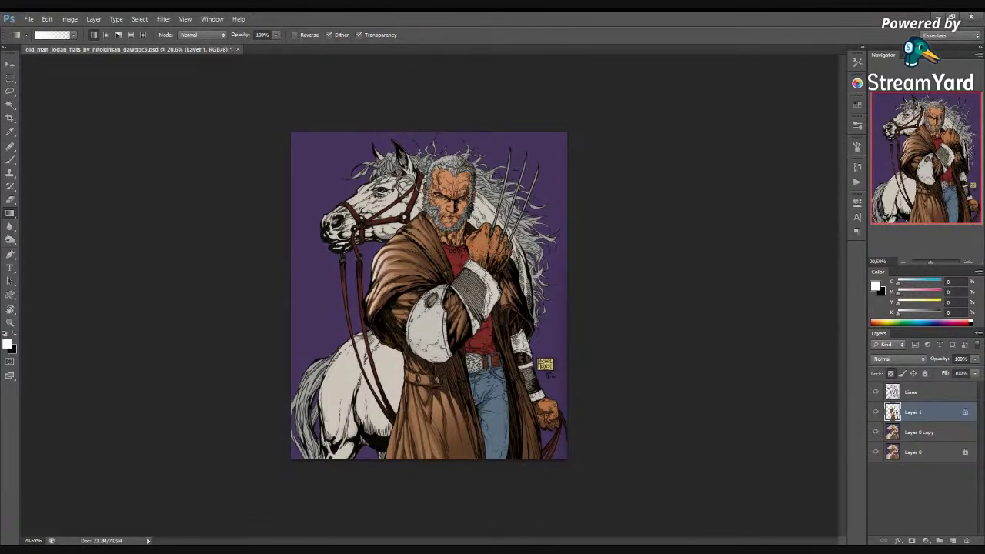
scroll(469, 299, "down", 2)
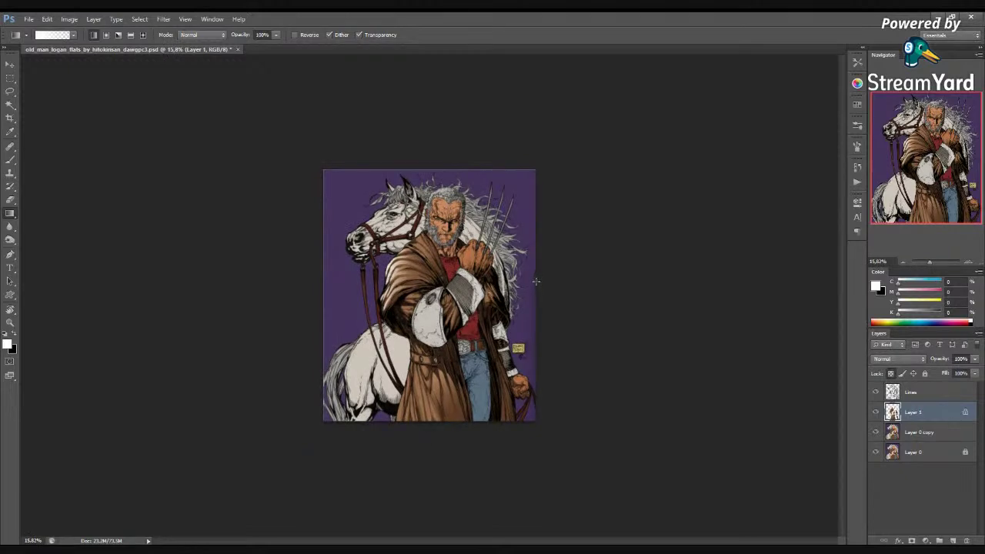
key("ctrl+z")
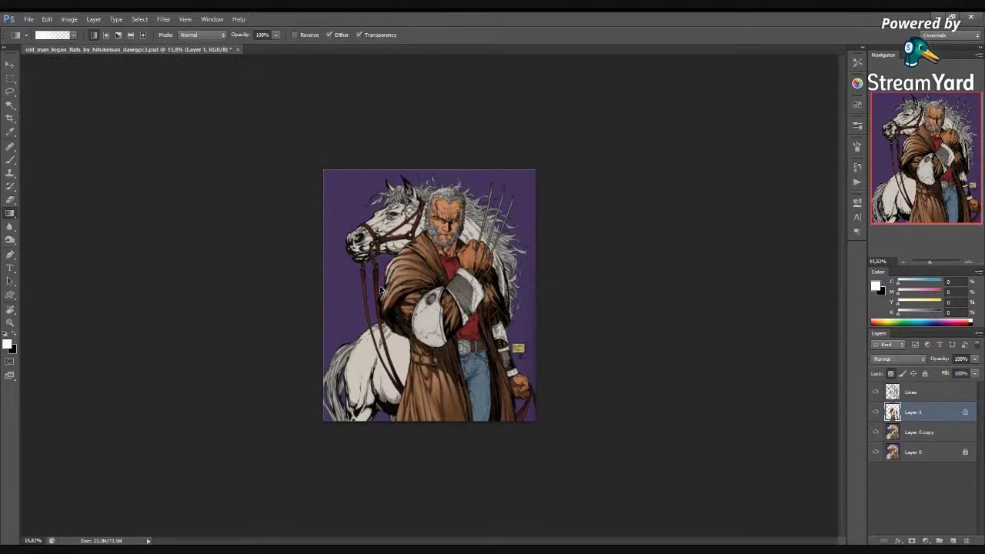
key("ctrl+z")
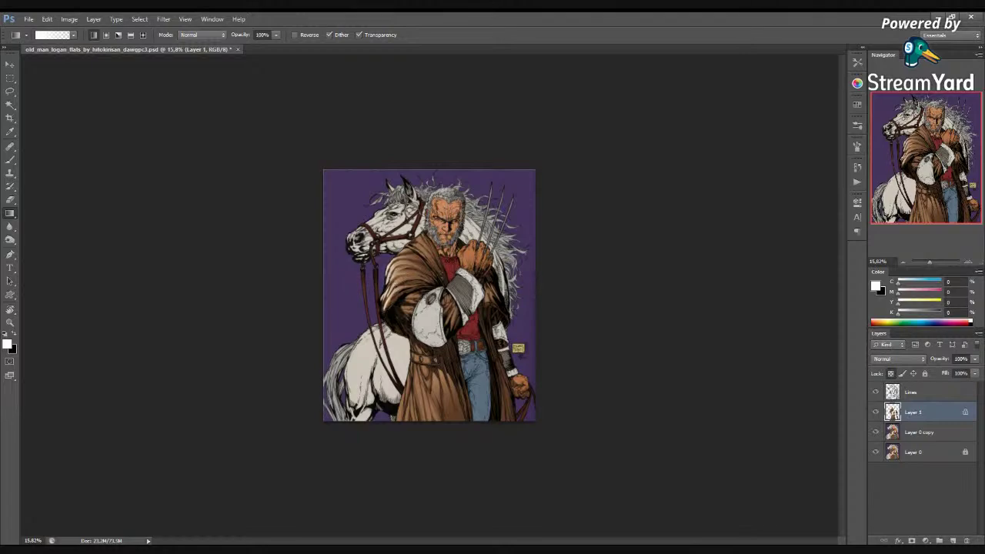
left_click_drag(399, 259, 442, 285)
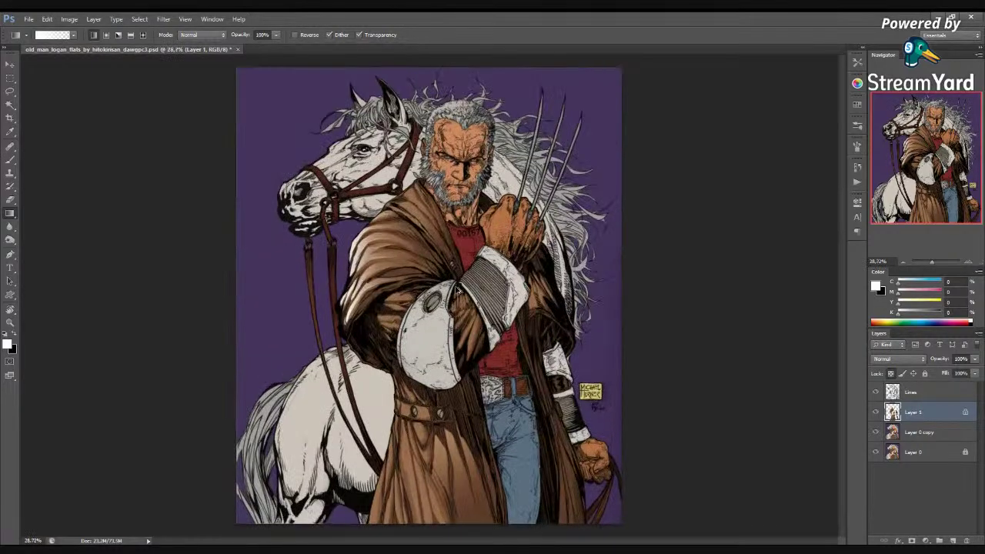
key("ctrl+z")
key("ctrl+z")
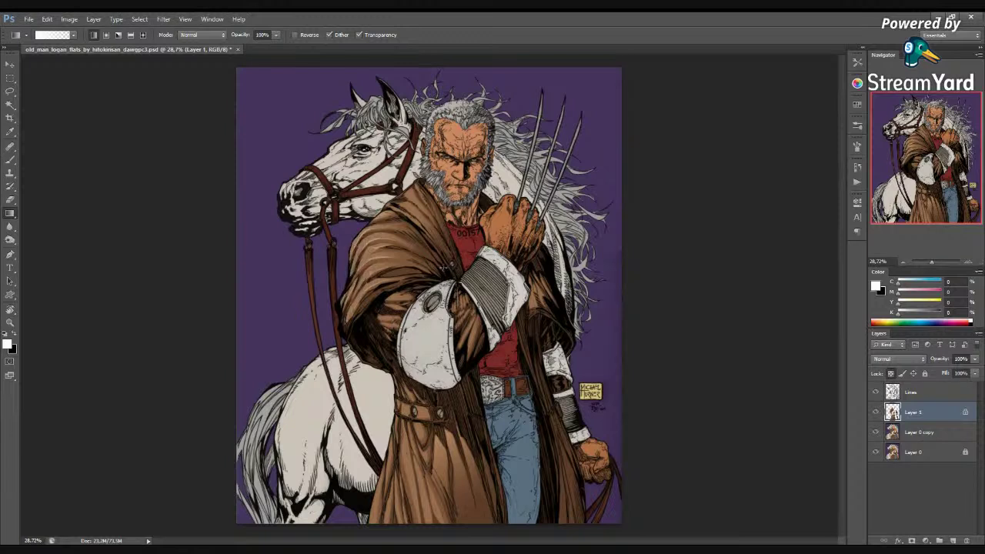
Brighten the outer part of the selected shoulder folds with a large, soft white Screen brush at 40% opacity
key("b")
mouse_move(321, 287)
left_mouse_down()
mouse_move(308, 277)
mouse_move(367, 204)
left_mouse_up()
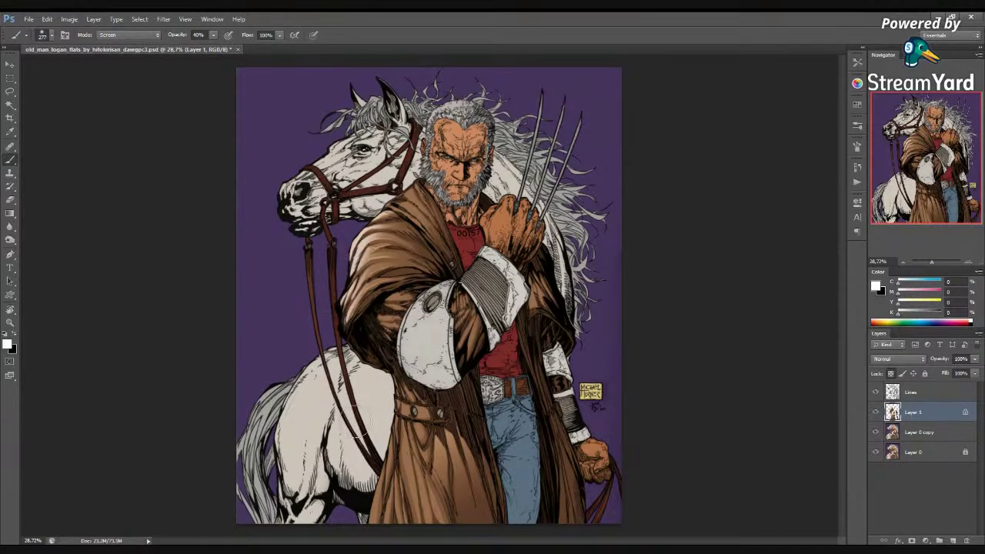
left_click_drag(338, 306, 369, 216)
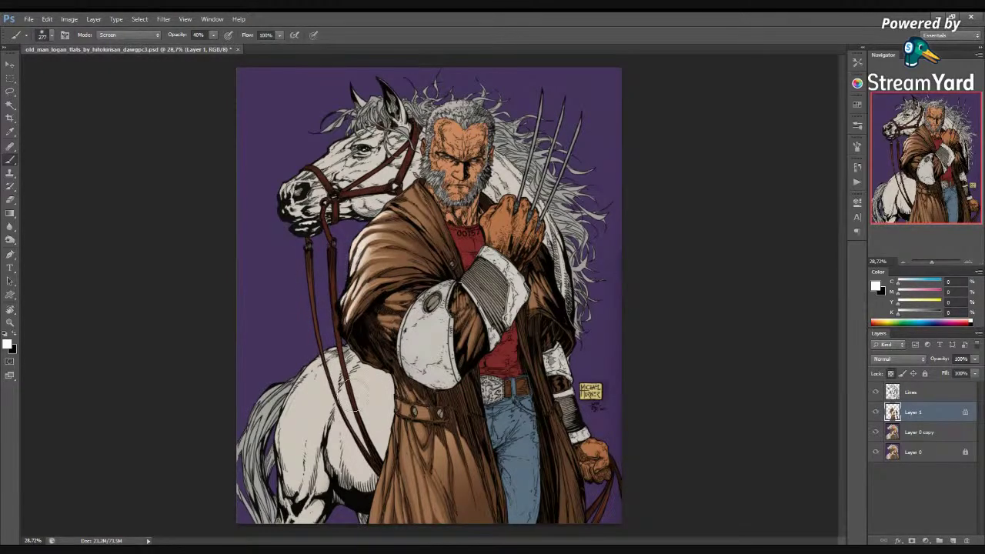
scroll(408, 354, "down", 3)
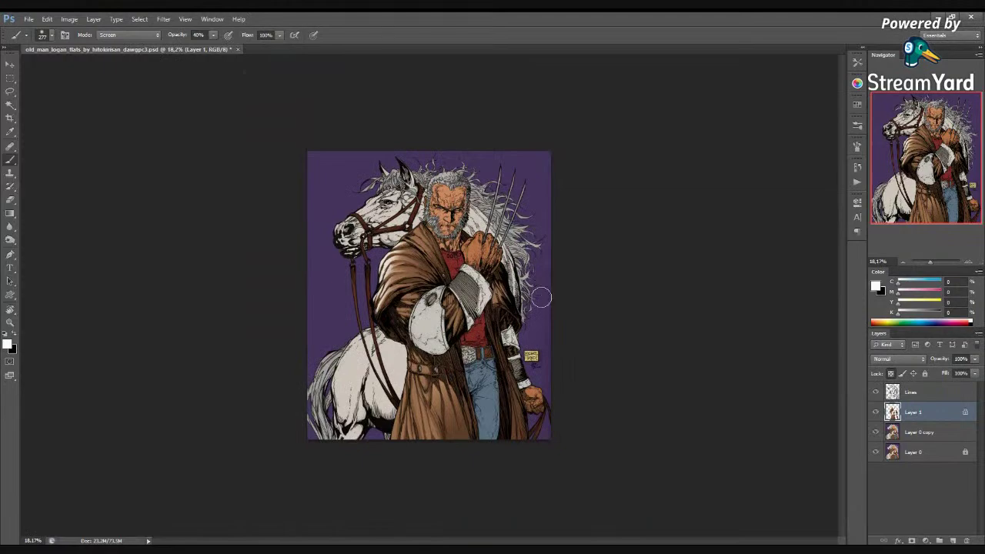
Clear the old selection and lasso thinner strips inside the white shoulder highlights, from the upper shoulder down to the sleeve
scroll(399, 283, "up", 5)
key("r")
left_click_drag(471, 277, 435, 225)
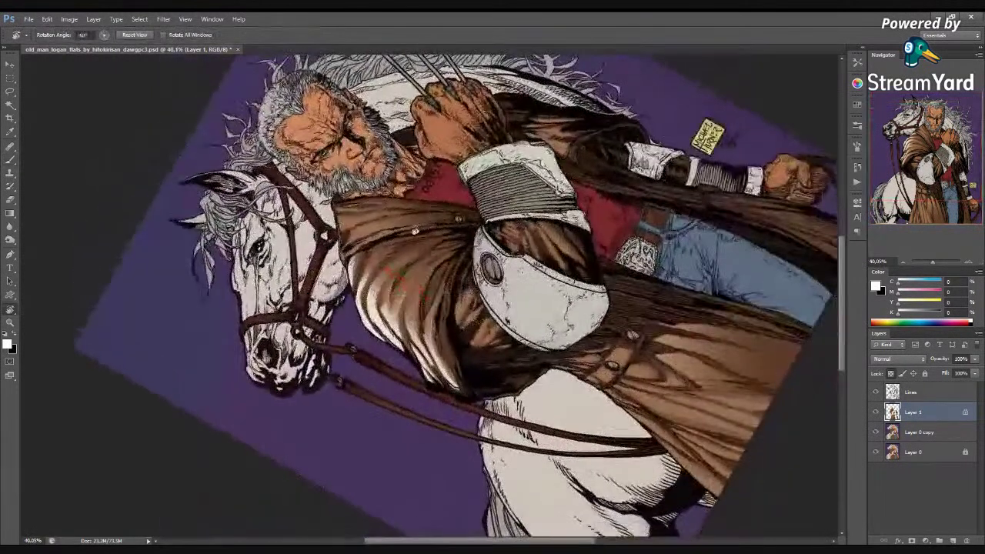
scroll(385, 272, "up", 3)
left_click_drag(389, 277, 447, 382)
key("l")
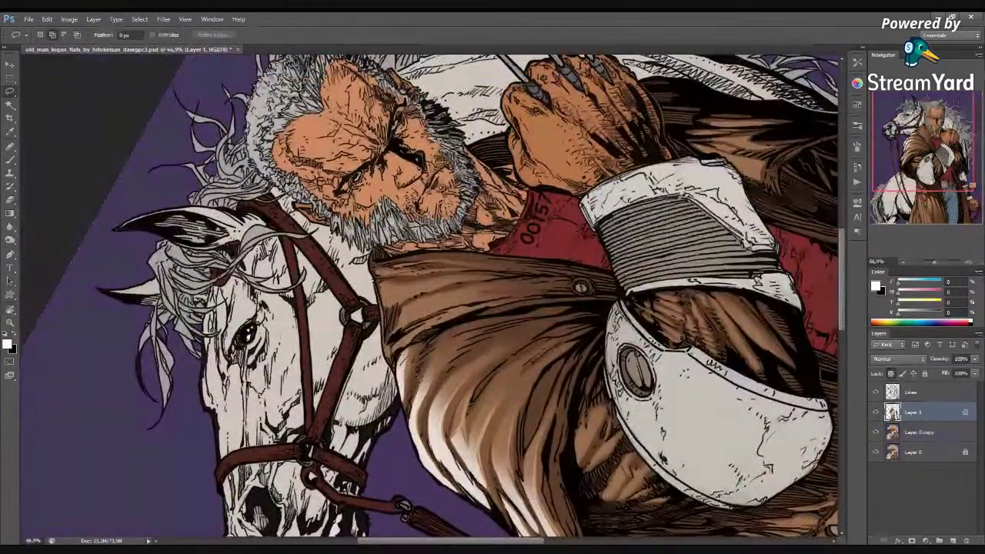
mouse_move(409, 378)
left_mouse_down()
mouse_move(413, 358)
mouse_move(409, 401)
mouse_move(414, 354)
left_mouse_up()
key("ctrl+d")
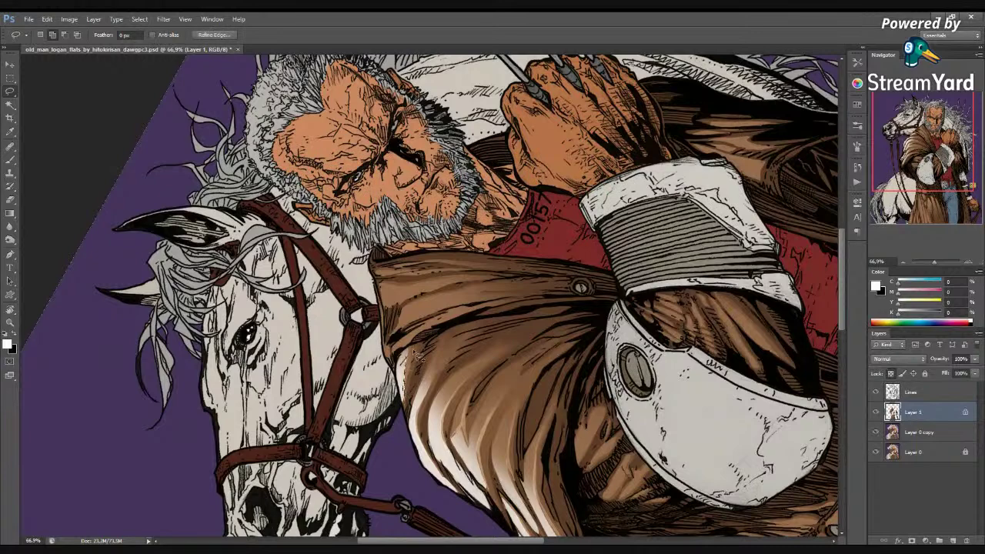
scroll(407, 377, "down", 2)
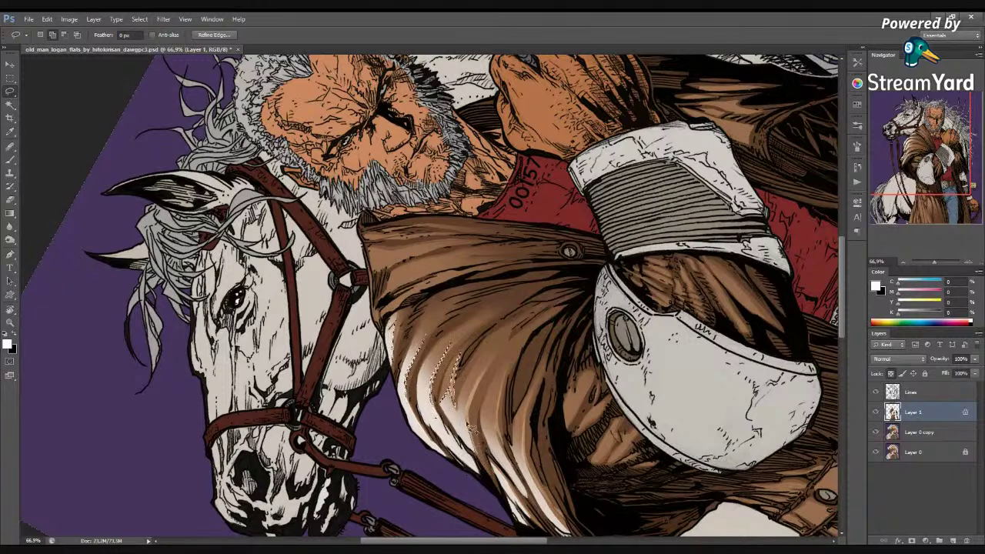
mouse_move(487, 363)
left_mouse_down()
mouse_move(471, 416)
mouse_move(474, 457)
mouse_move(505, 438)
mouse_move(509, 461)
mouse_move(498, 415)
mouse_move(504, 394)
mouse_move(512, 463)
mouse_move(531, 419)
mouse_move(533, 453)
mouse_move(459, 377)
left_mouse_up()
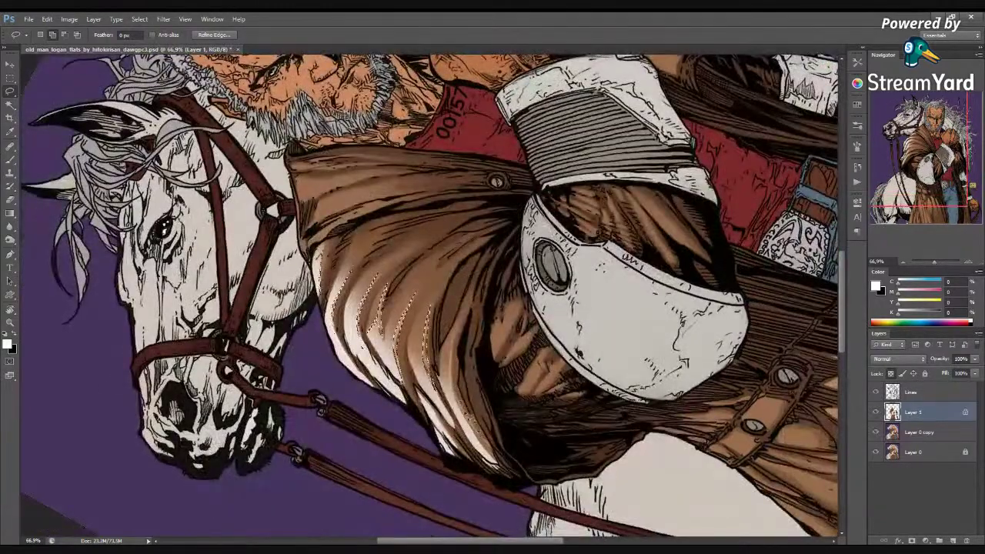
Brighten the selected thin shoulder strips with the white 40% Screen brush and deselect
key("b")
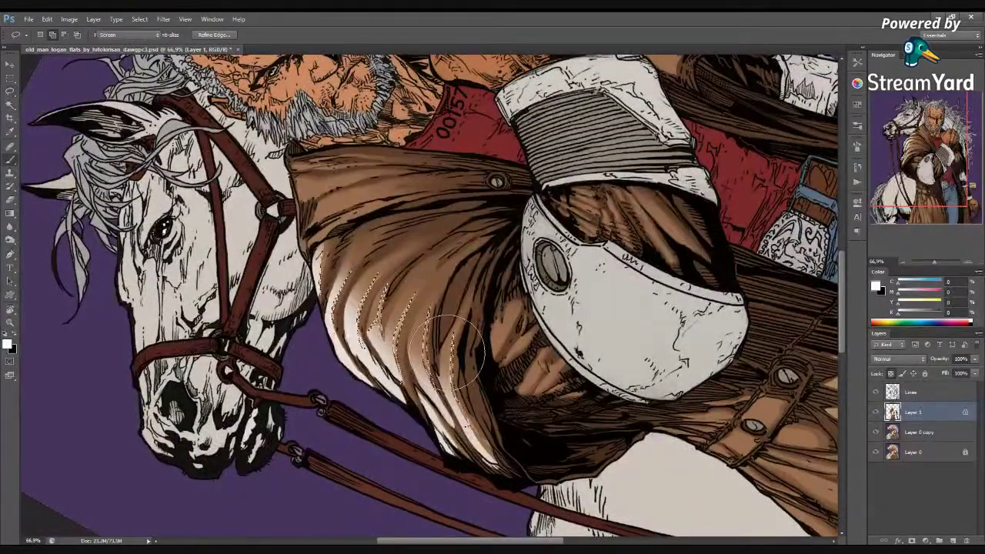
left_click_drag(314, 237, 451, 369)
key("ctrl+d")
scroll(453, 327, "down", 5)
scroll(416, 315, "up", 4)
Blend the hard tips of the upper shoulder highlights into the brown with a Very Wet, Heavy Mix Mixer Brush
key("shift+b")
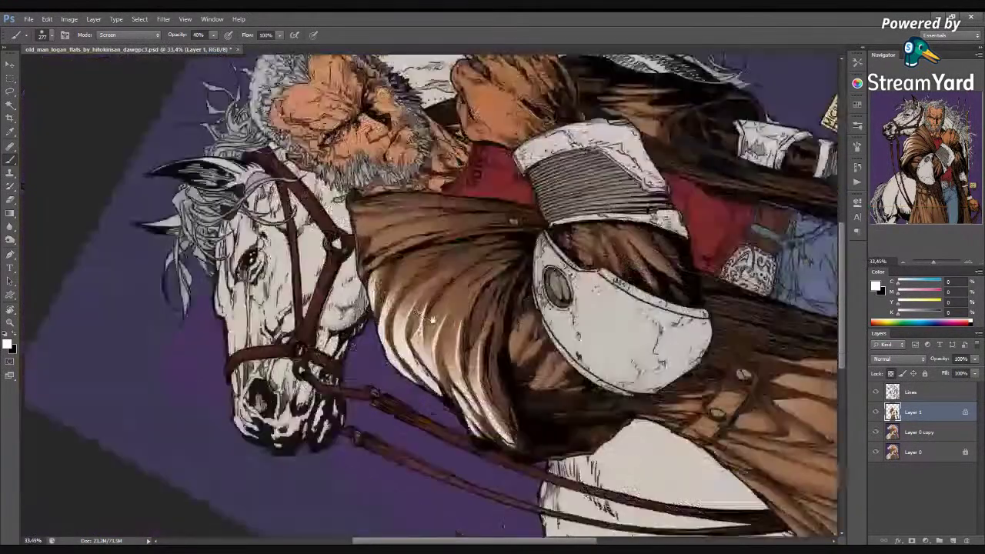
mouse_move(412, 297)
left_mouse_down()
mouse_move(442, 340)
mouse_move(428, 333)
left_mouse_up()
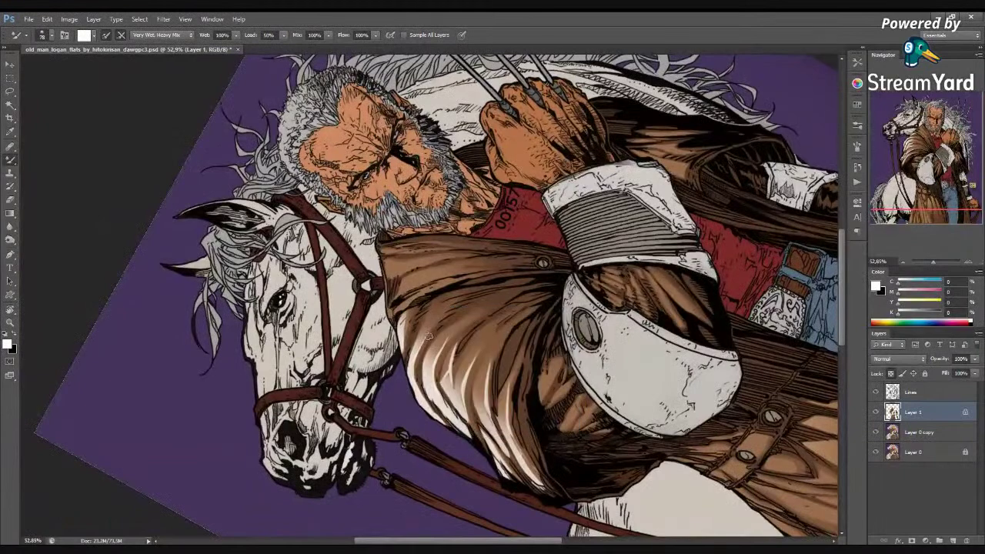
scroll(419, 344, "up", 3)
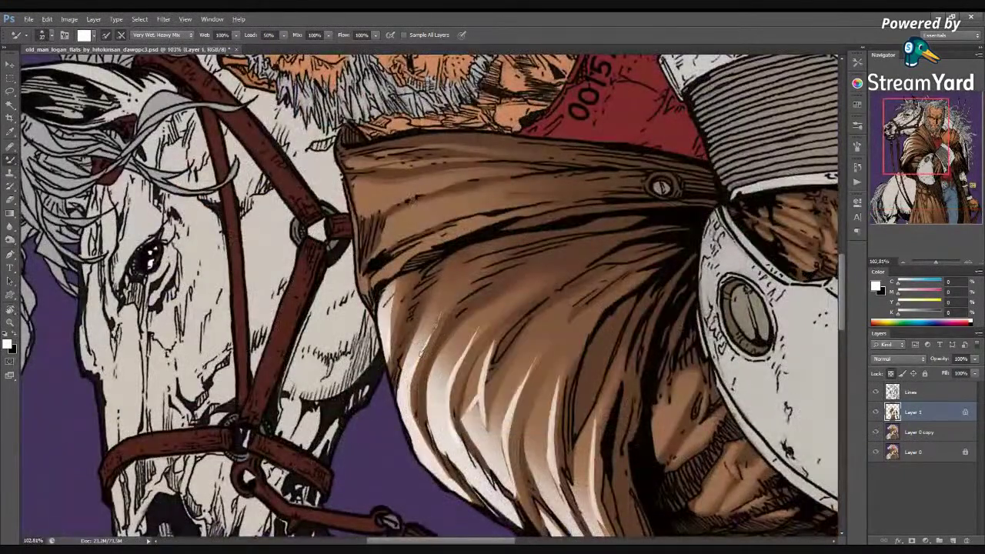
left_click_drag(456, 369, 487, 321)
Reduce the Mixer Brush flow to 62%, resize the brush, and smooth the remaining shoulder highlight tips
left_click(375, 35)
left_click_drag(377, 49, 366, 48)
right_click(476, 350, "alt")
left_click_drag(502, 328, 482, 374)
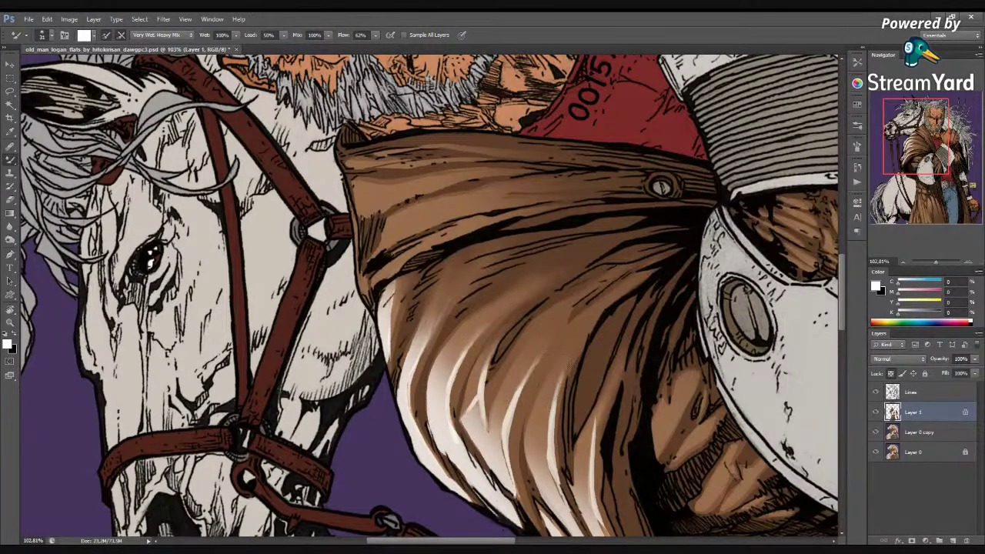
key("Escape")
left_click_drag(514, 366, 487, 335)
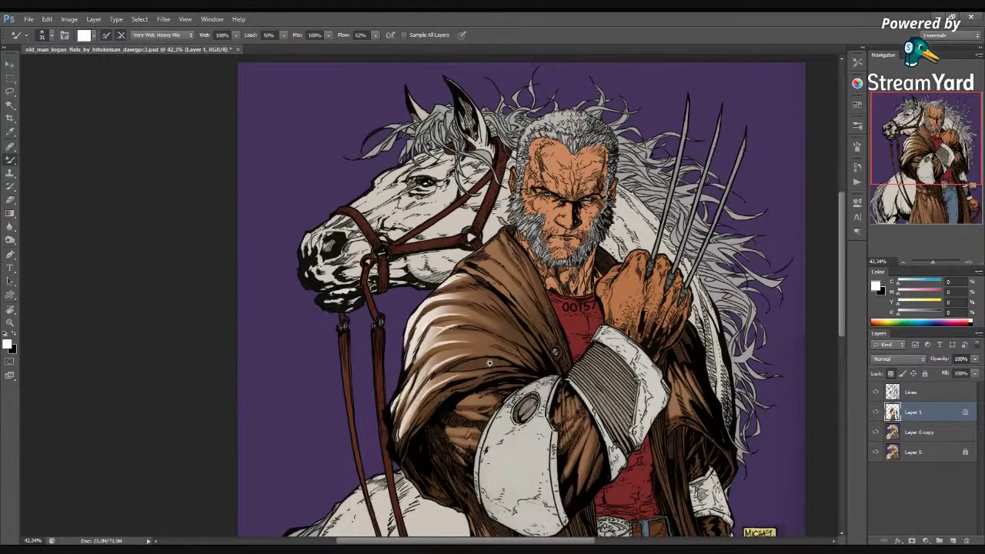
Add a new Hard Light layer above the Lines layer and set the foreground to light blue with 21% cyan
scroll(489, 363, "down", 3)
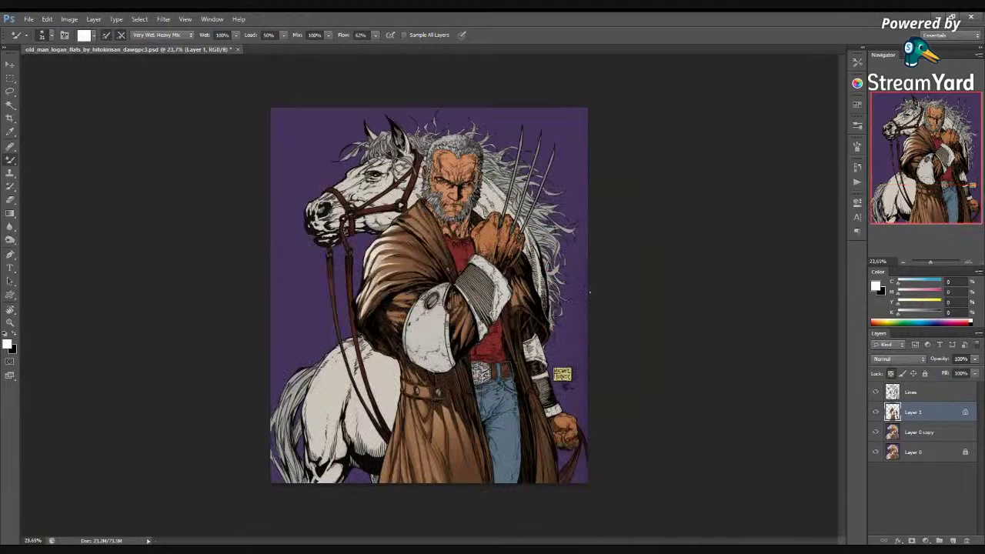
left_click(930, 395)
key("ctrl+alt+shift+n")
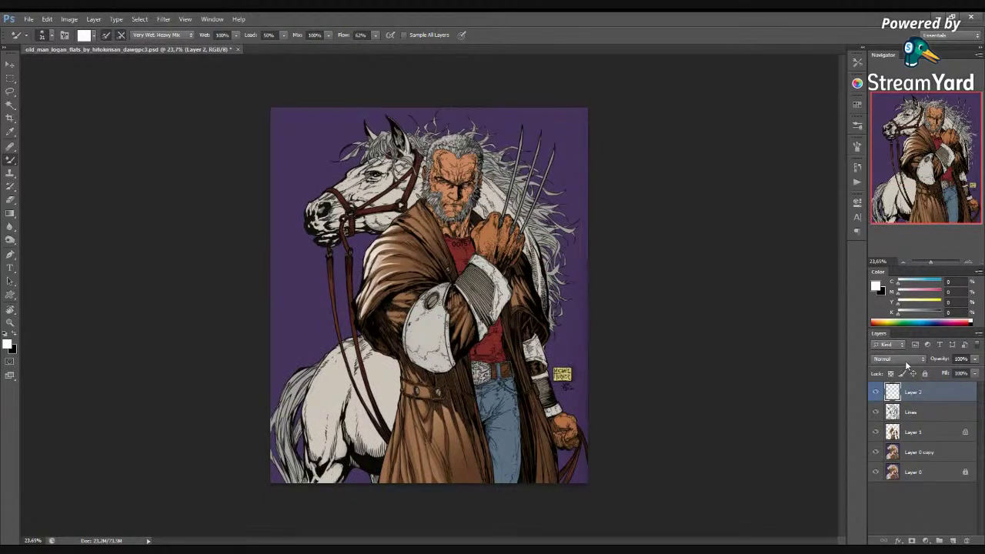
key("alt+shift+h")
left_click_drag(895, 290, 908, 286)
Enlarge the brush and try light-blue glow strokes over the coat's shoulder on the new layer, undoing each attempt
right_click(454, 281)
left_click(486, 276)
left_click_drag(355, 292, 411, 292)
left_click(373, 246)
key("ctrl+z")
mouse_move(392, 254)
left_mouse_down()
mouse_move(362, 256)
mouse_move(377, 245)
mouse_move(362, 301)
left_mouse_up()
key("ctrl+z")
right_click(377, 245)
key("Escape")
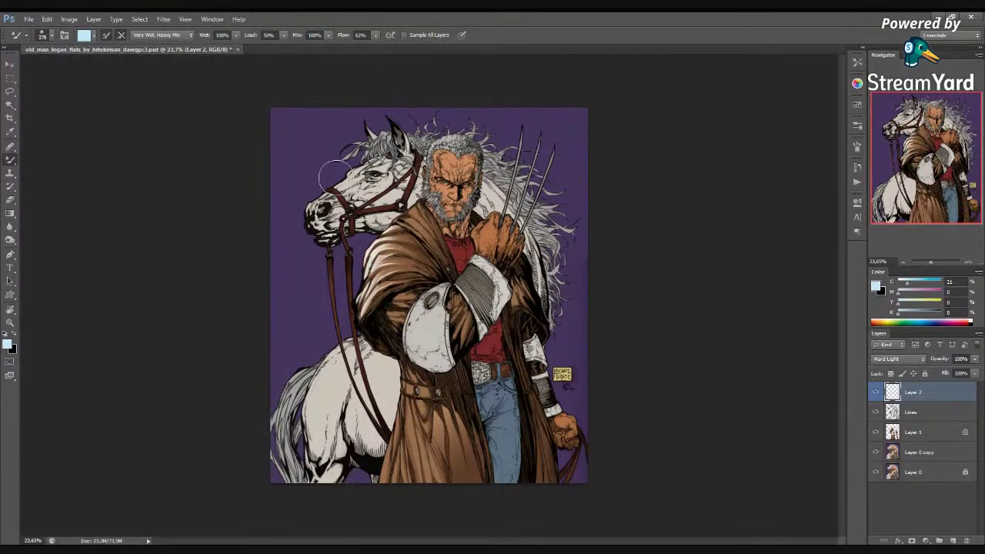
Switch to the standard Brush in Screen mode at 40% opacity, resize it, and paint the light-blue glow along the coat's shoulder edge
left_click_drag(396, 190, 402, 190)
right_click(11, 161)
left_click(36, 160)
right_click(394, 223, "alt")
left_click(361, 307)
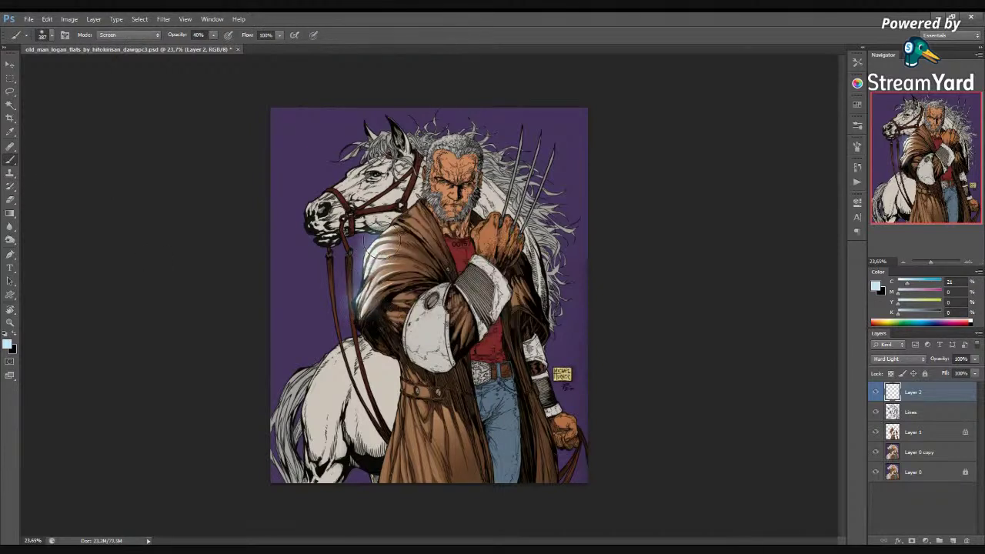
left_click(402, 238)
scroll(459, 285, "down", 1)
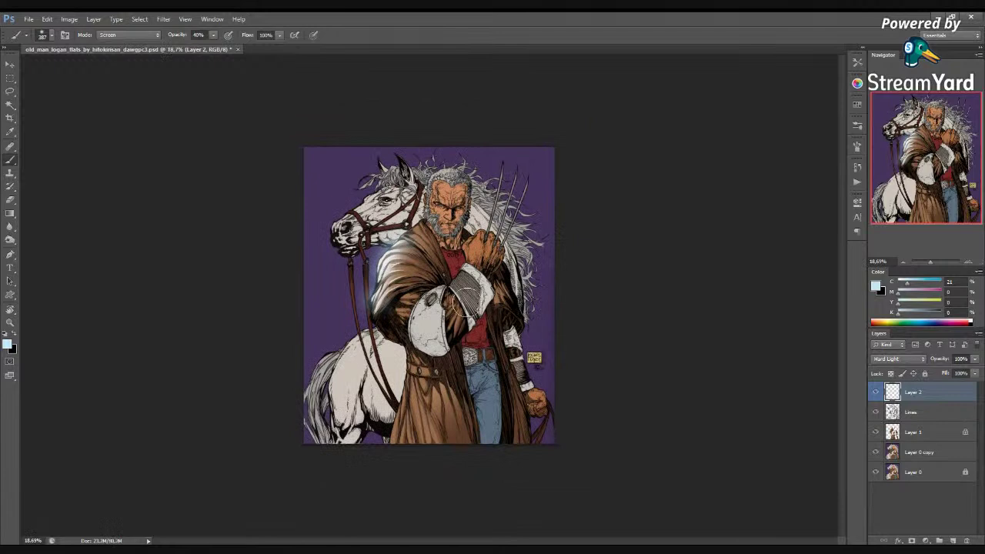
scroll(454, 333, "down", 1)
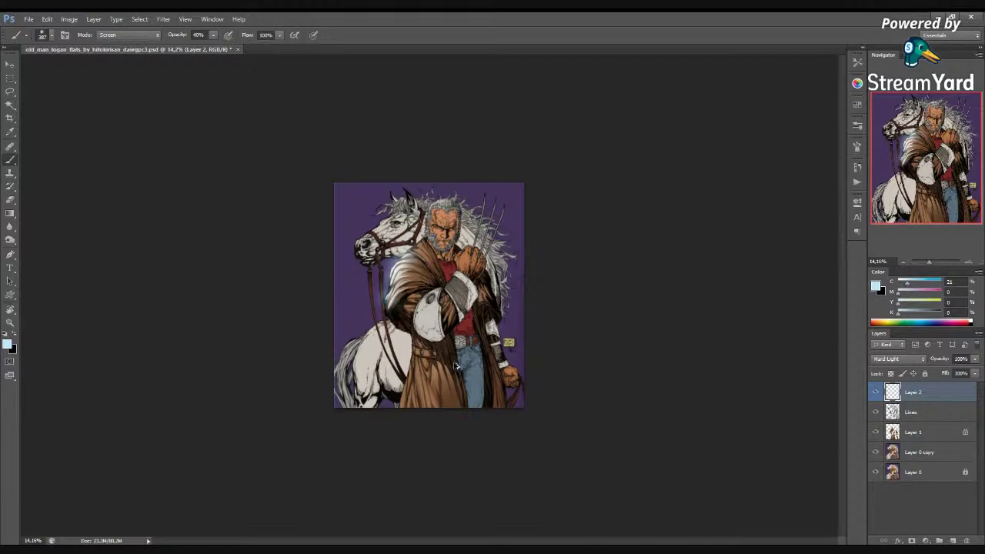
scroll(428, 270, "up", 3)
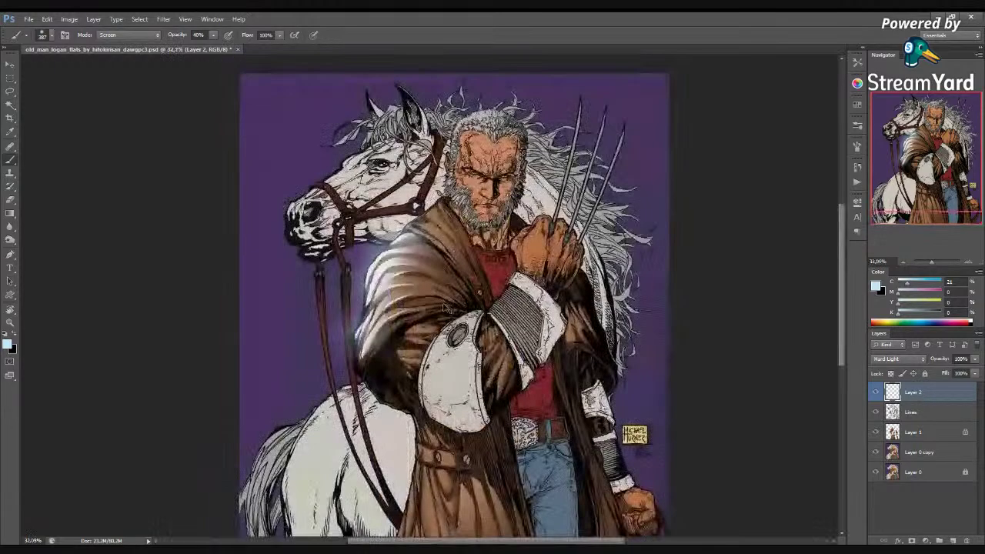
On Layer 1, lasso thin rim-light shapes along the outer edge of the coat's shoulder and sleeve
left_click(912, 429)
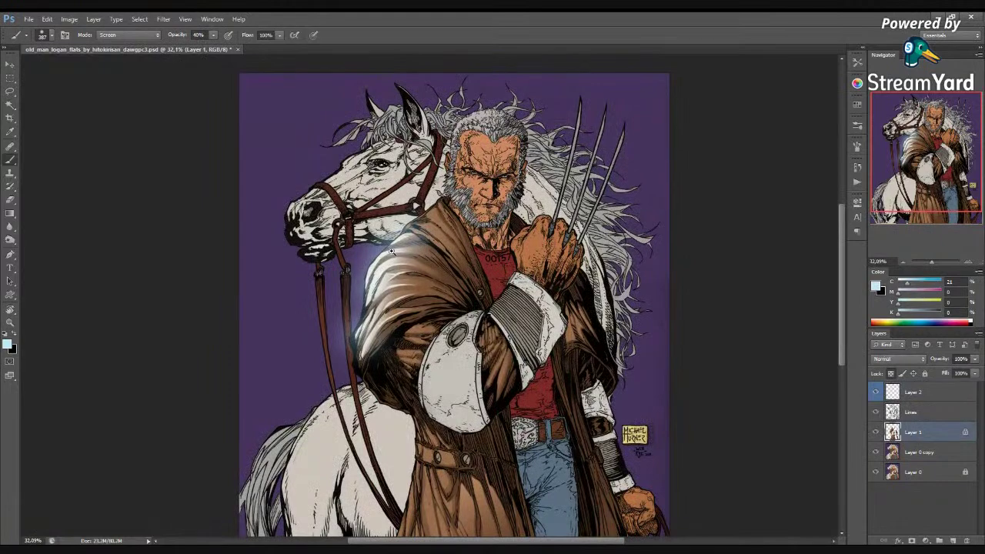
scroll(391, 251, "up", 2)
key("l")
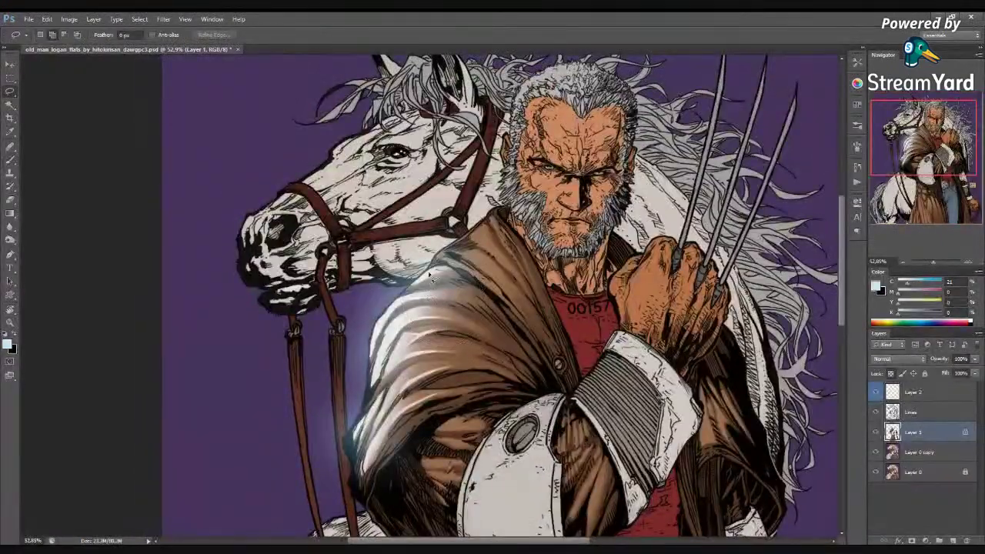
left_click_drag(413, 287, 415, 283)
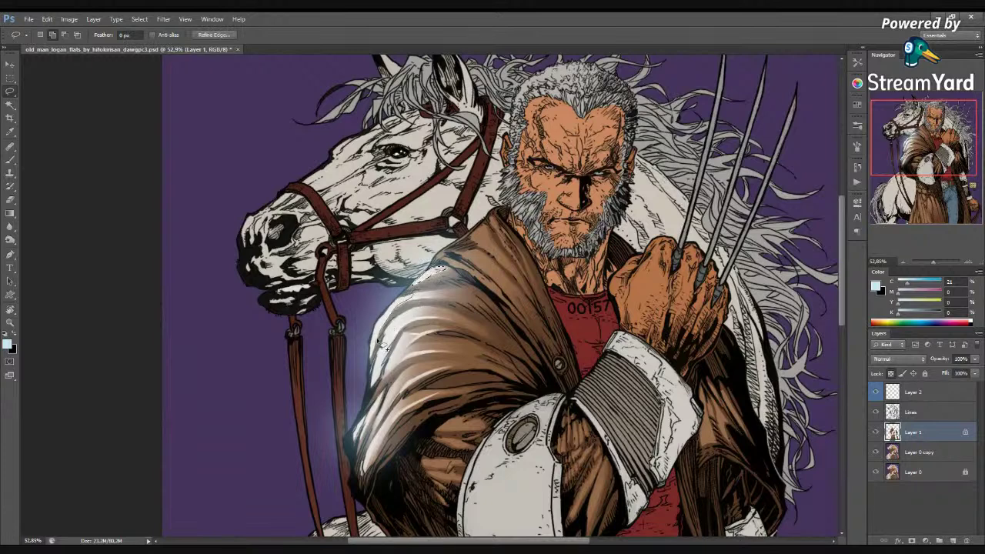
left_click_drag(396, 299, 390, 322)
scroll(414, 395, "down", 5)
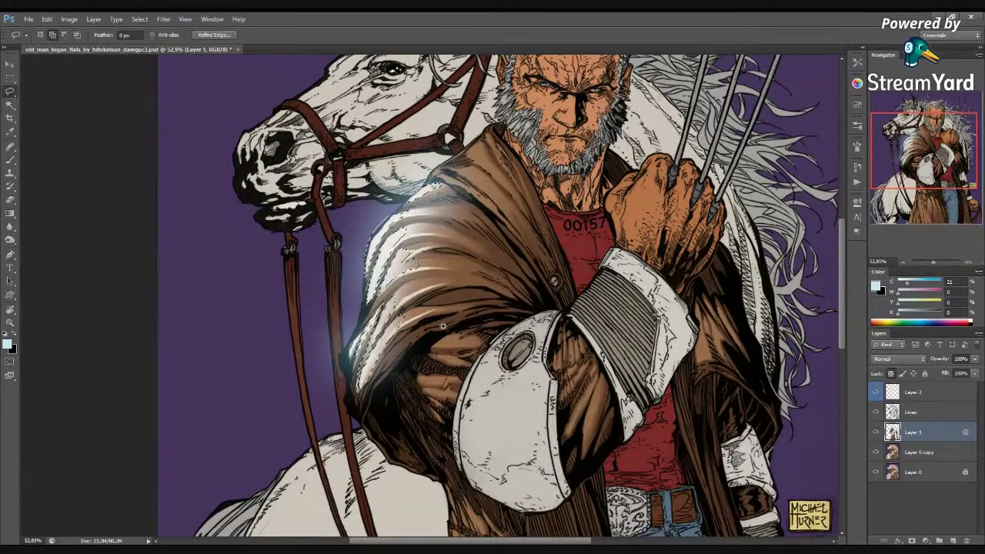
Set the foreground to white, brush Screen-mode light into the selected shoulder rim shapes, and deselect
key("ctrl+0")
key("b")
key("d")
key("x")
mouse_move(377, 312)
left_mouse_down()
mouse_move(423, 214)
mouse_move(356, 293)
mouse_move(354, 254)
mouse_move(351, 304)
left_mouse_up()
key("ctrl+d")
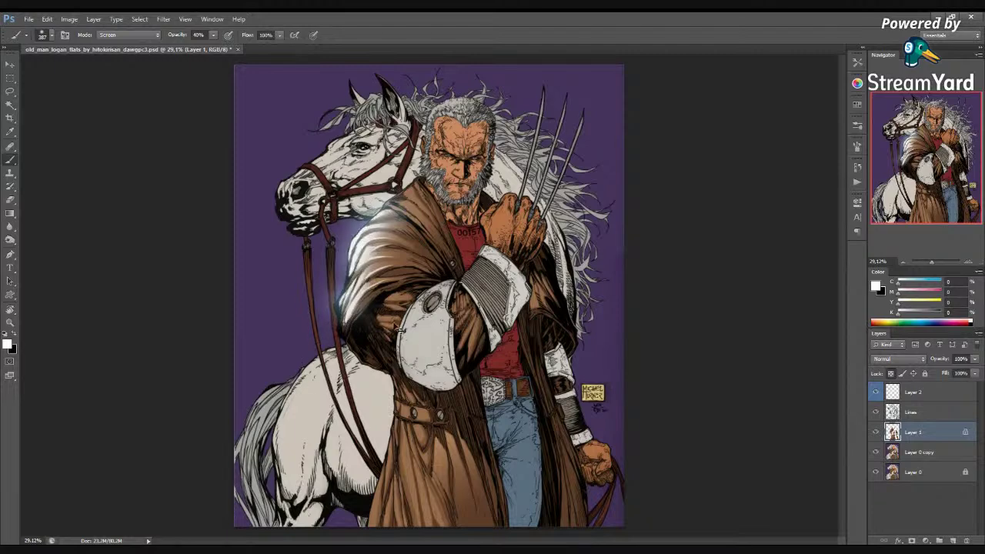
Step back to the rim selection, strengthen its white highlights along the shoulder edge, and reduce the brush size
left_click_drag(414, 321, 398, 309)
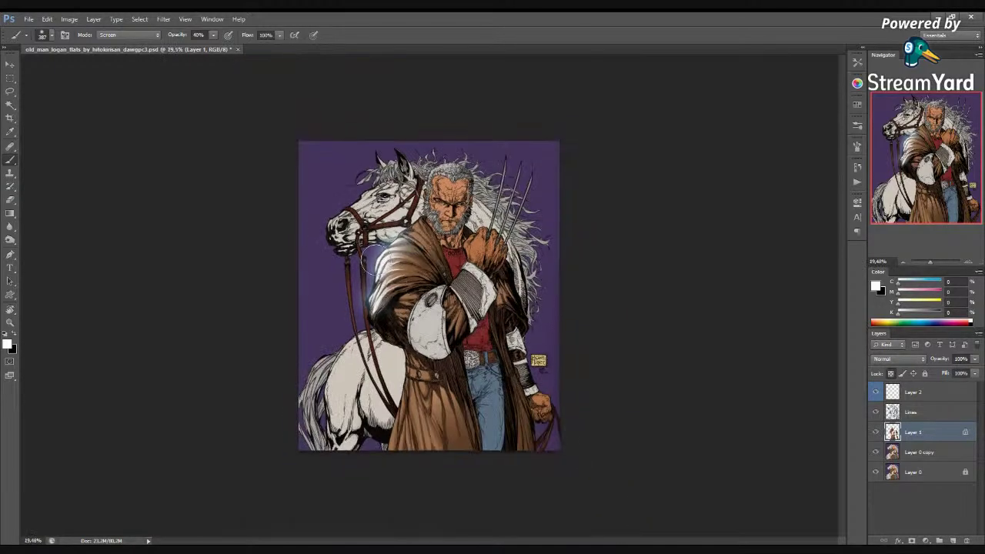
key("ctrl+alt+z")
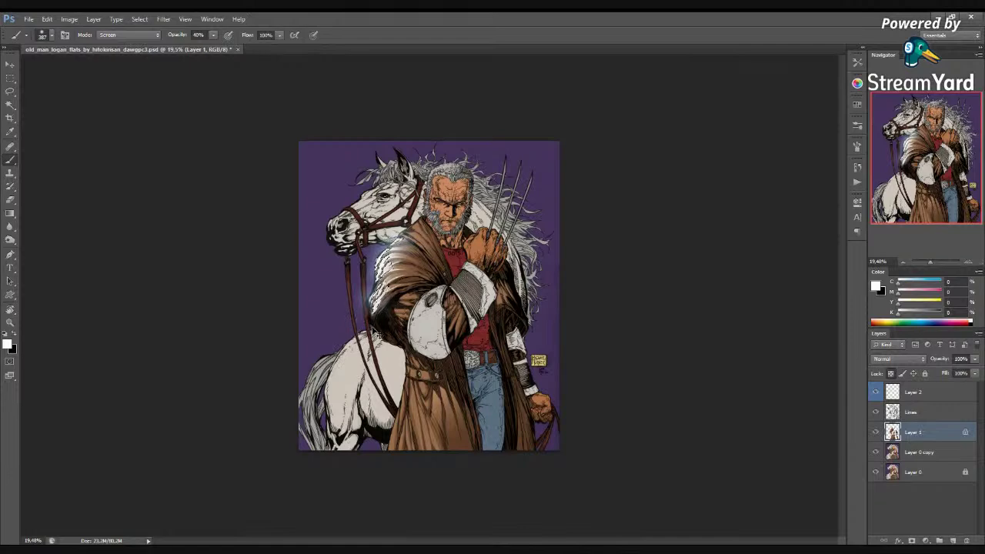
mouse_move(375, 258)
left_mouse_down()
mouse_move(367, 263)
mouse_move(402, 276)
left_mouse_up()
left_click_drag(402, 276, 429, 340)
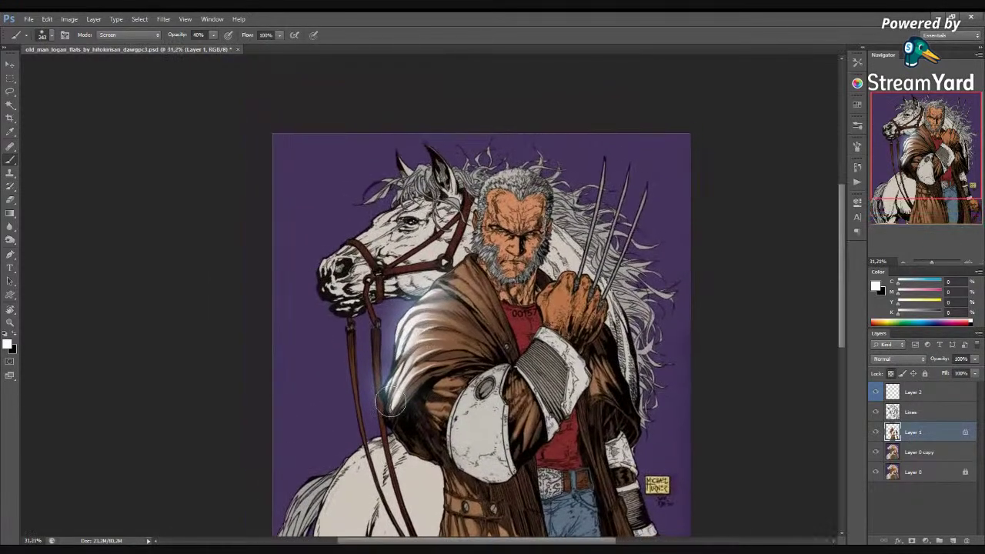
scroll(504, 293, "down", 5)
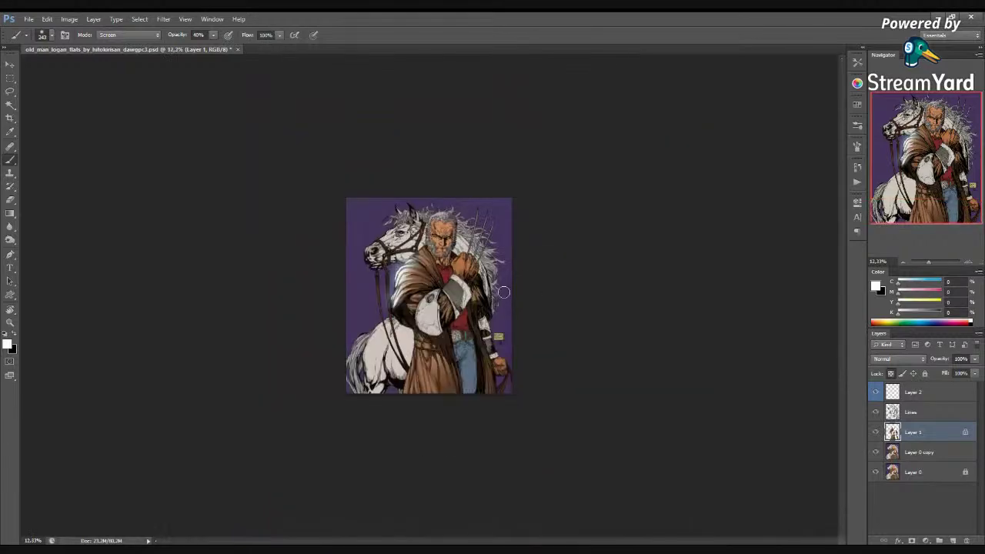
Shift the midtones of the Layer 2 glow toward blue by +32 with Color Balance
key("r")
left_click_drag(530, 289, 591, 242)
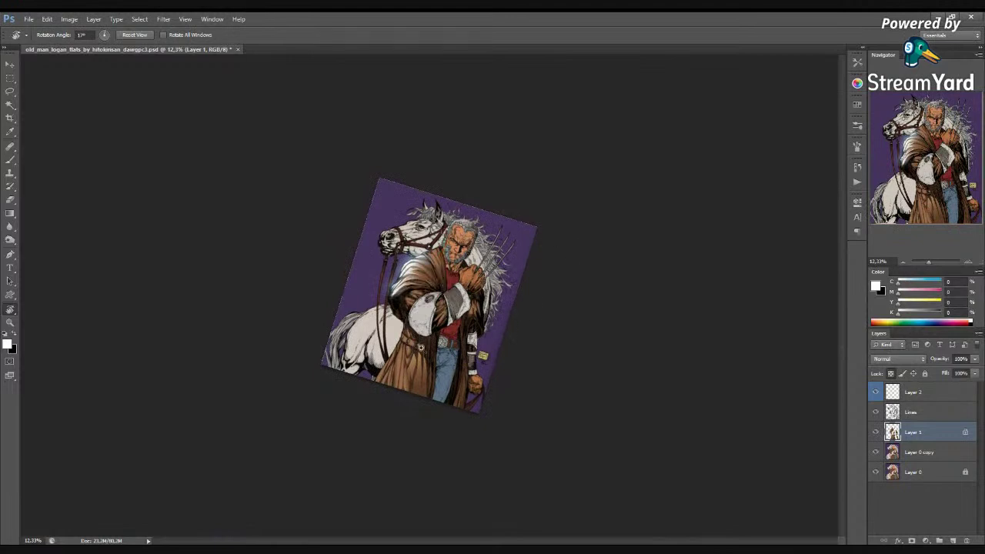
scroll(421, 348, "up", 2)
left_click(923, 397)
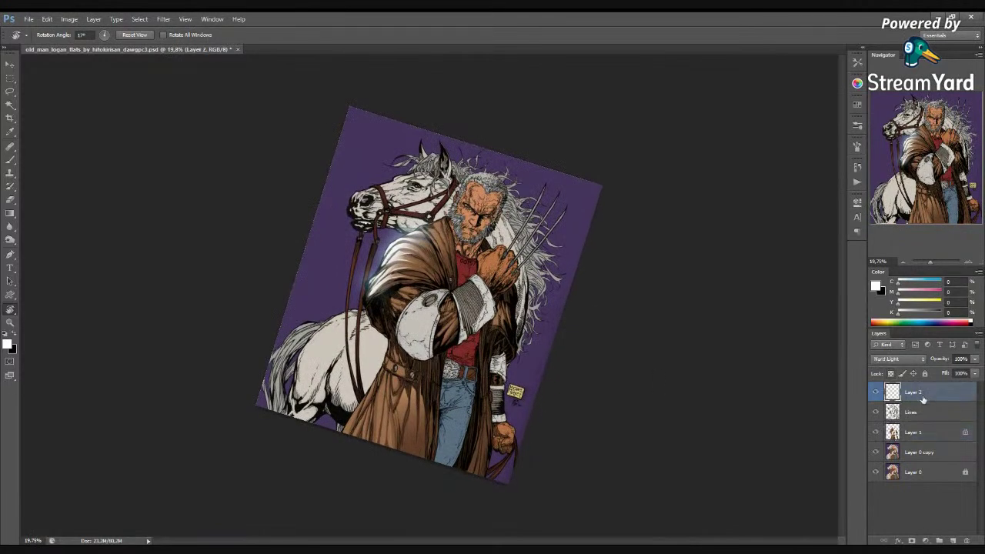
key("ctrl+b")
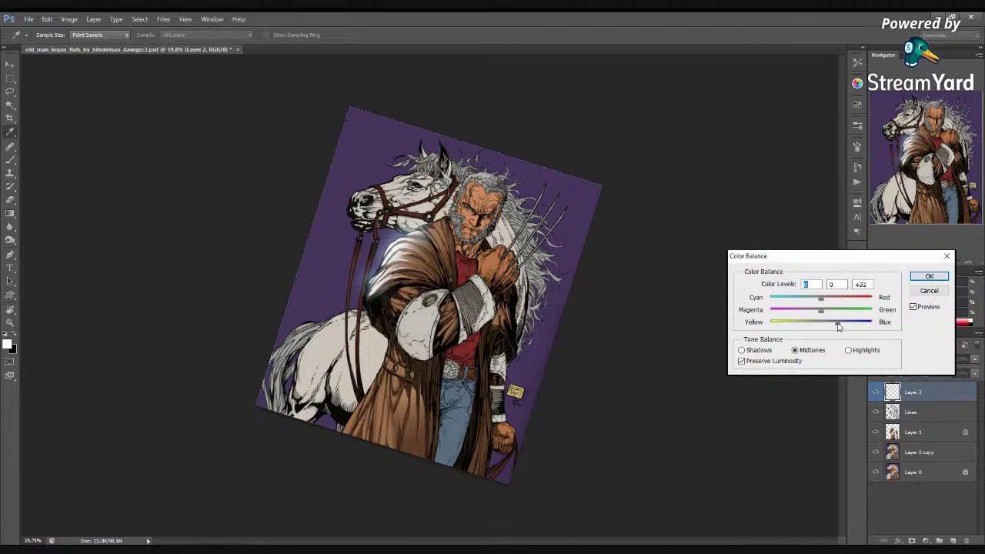
left_click(918, 278)
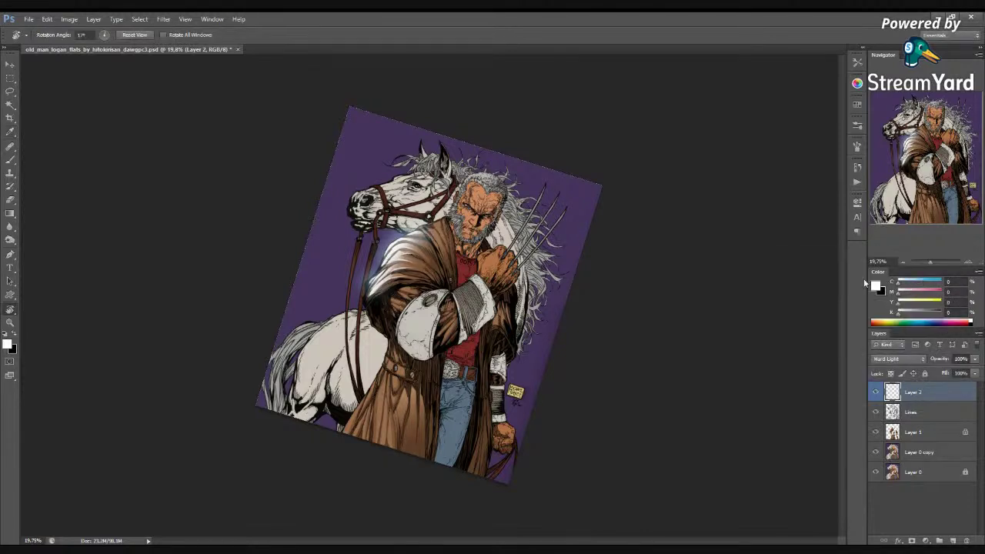
Darken the Layer 2 glow with a Curves adjustment, mapping input 86 to output 52 and input 234 to 223
key("ctrl+n")
left_click(615, 170)
key("ctrl+m")
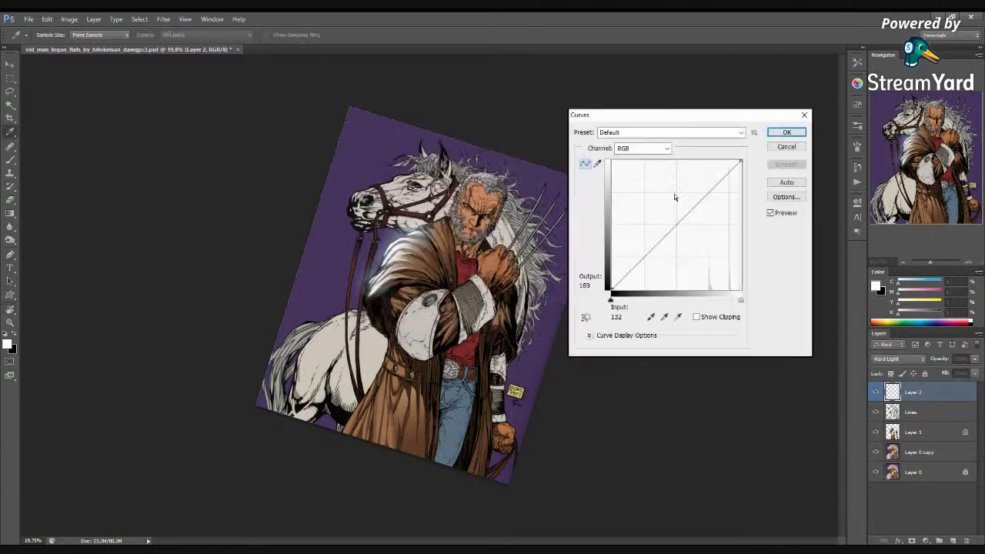
left_click_drag(650, 253, 655, 262)
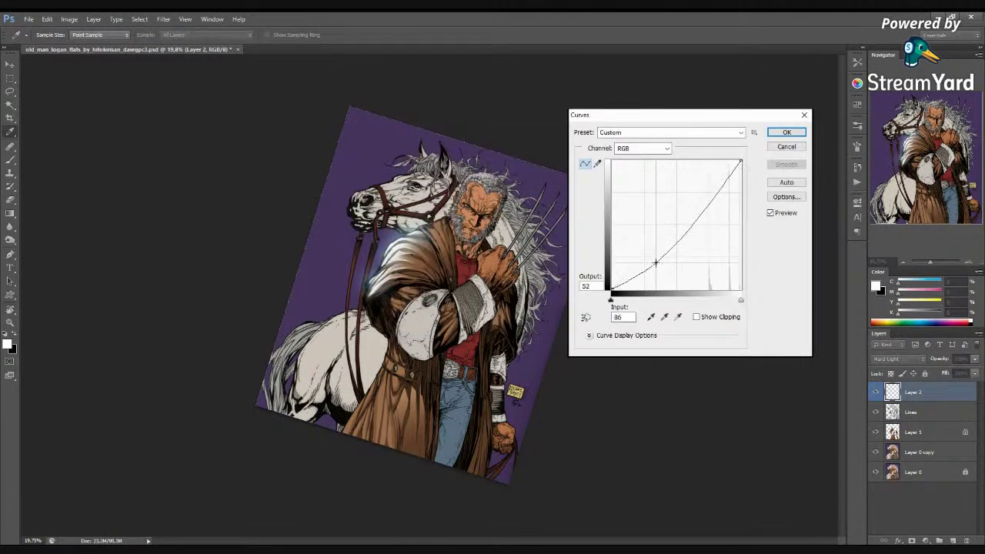
left_click_drag(729, 171, 730, 178)
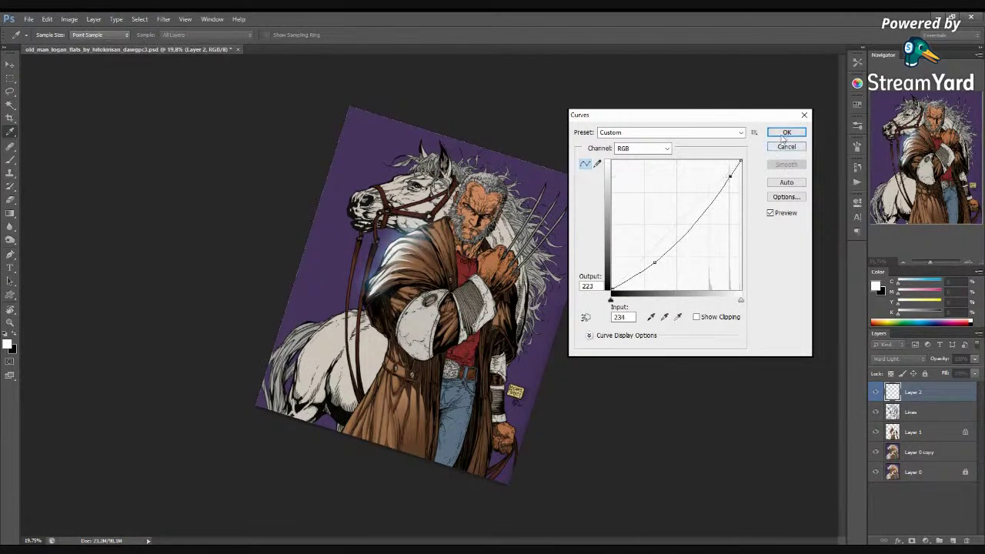
left_click(786, 132)
Apply a second Color Balance adjustment to the Layer 2 glow, reset the canvas rotation, and save the document
key("r")
key("ctrl+b")
left_click_drag(821, 321, 816, 301)
left_click(930, 277)
key("r")
key("Escape")
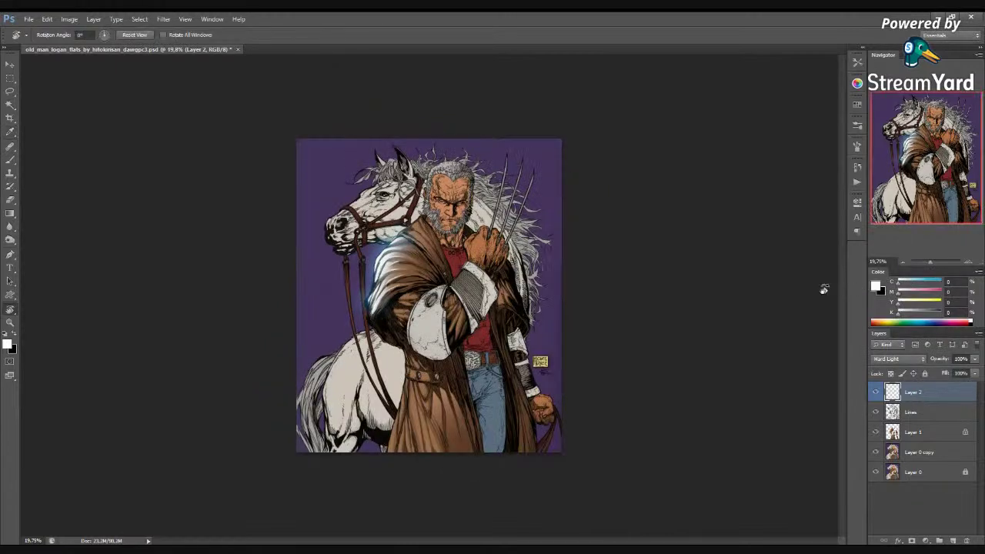
key("ctrl+s")
On Layer 1, lasso the first highlight slivers along the coat skirt's outer edge beside the horse
left_click_drag(414, 333, 416, 334)
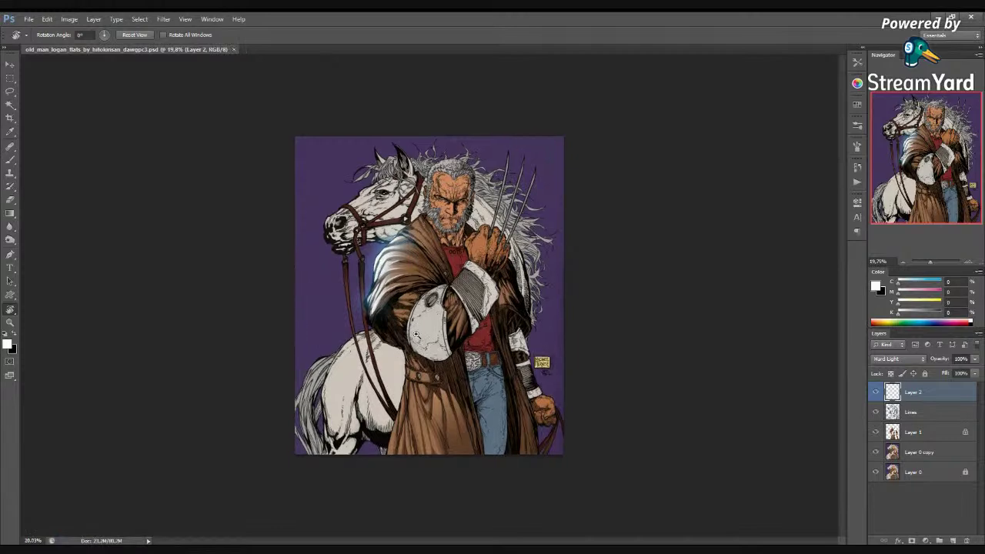
scroll(415, 334, "up", 1)
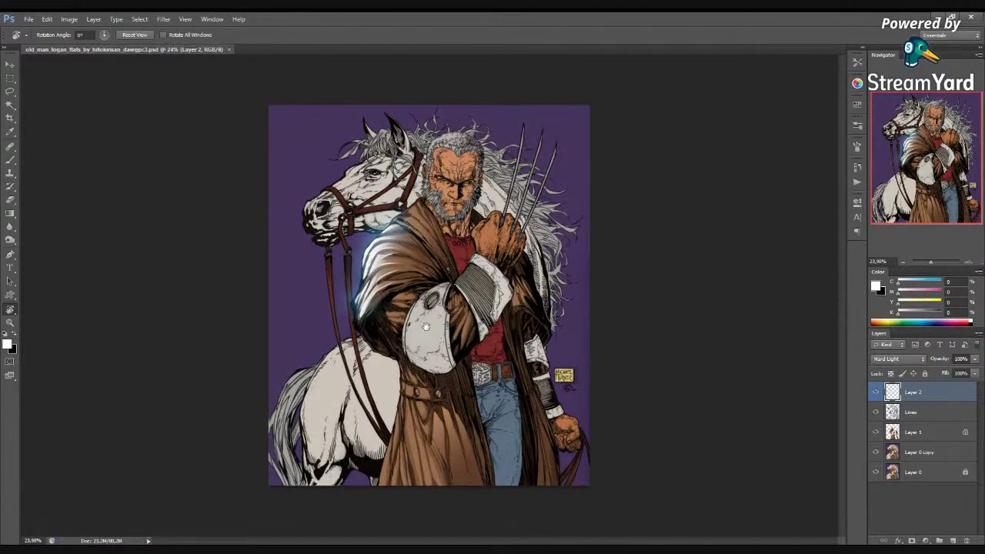
left_click(927, 433)
scroll(403, 431, "up", 2)
scroll(396, 370, "down", 3)
key("l")
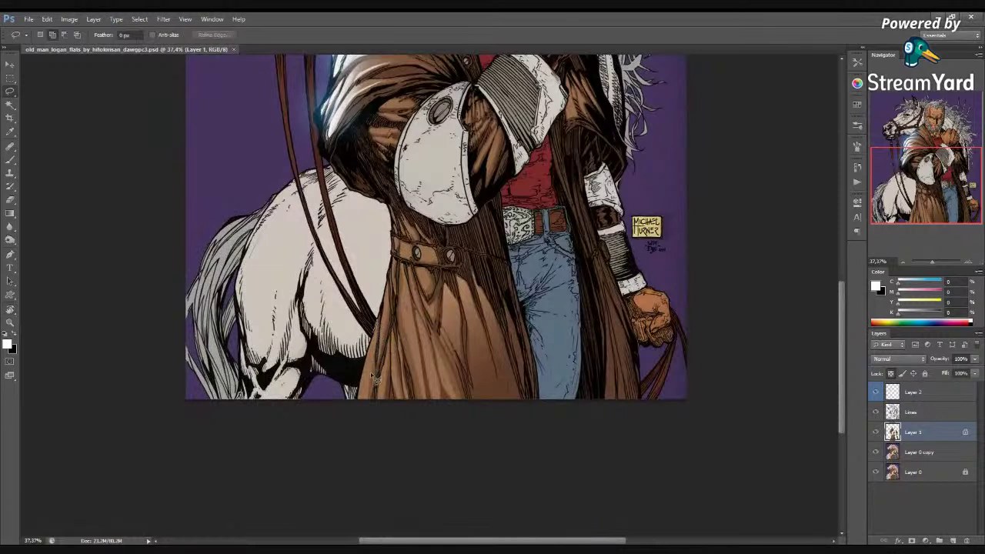
mouse_move(372, 389)
left_mouse_down()
mouse_move(358, 364)
mouse_move(389, 281)
mouse_move(392, 322)
left_mouse_up()
mouse_move(380, 363)
left_mouse_down()
mouse_move(381, 306)
mouse_move(388, 366)
left_mouse_up()
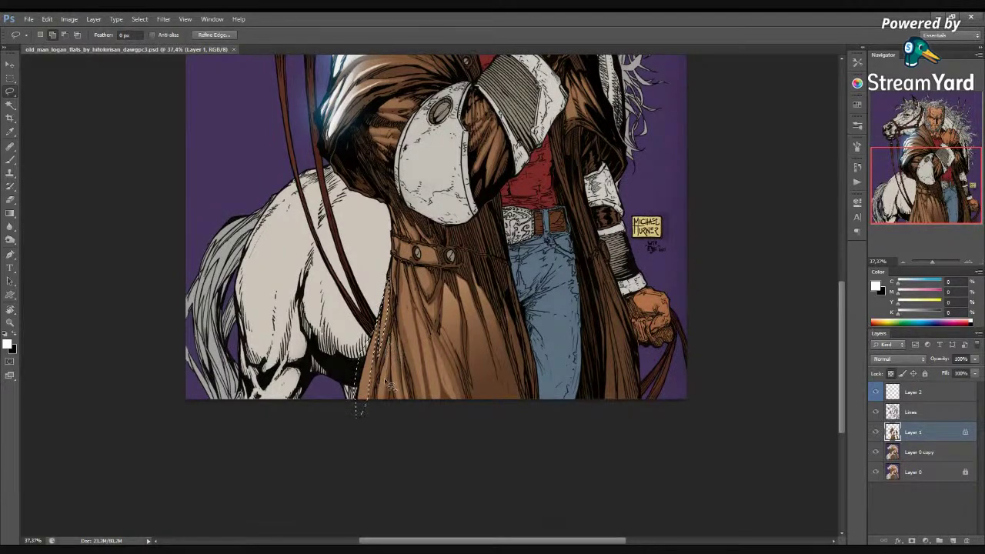
Add the coat's outer edge above and below the belt and the belt's end section to the lasso selection
left_click_drag(412, 306, 346, 338)
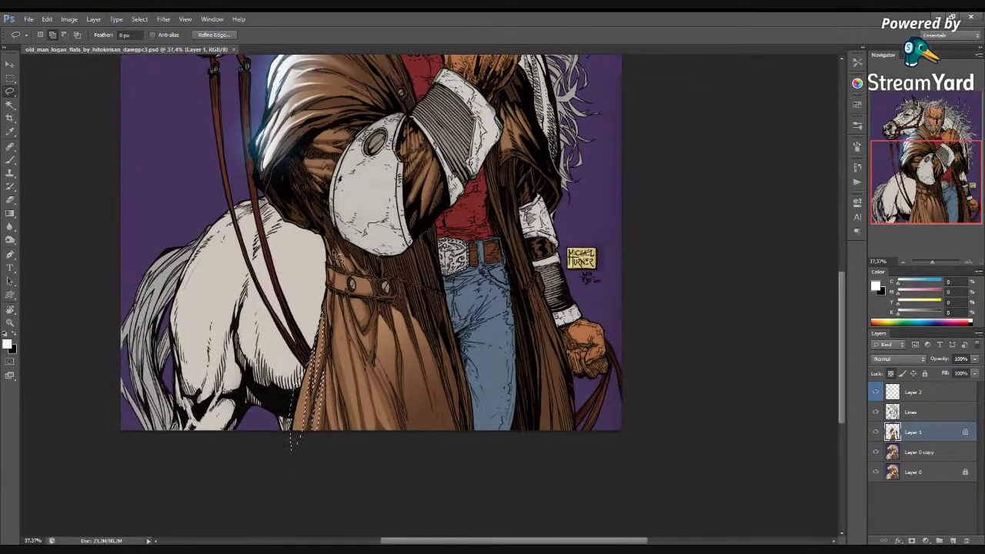
mouse_move(332, 257)
left_mouse_down()
mouse_move(333, 284)
mouse_move(330, 260)
left_mouse_up()
scroll(330, 260, "up", 5)
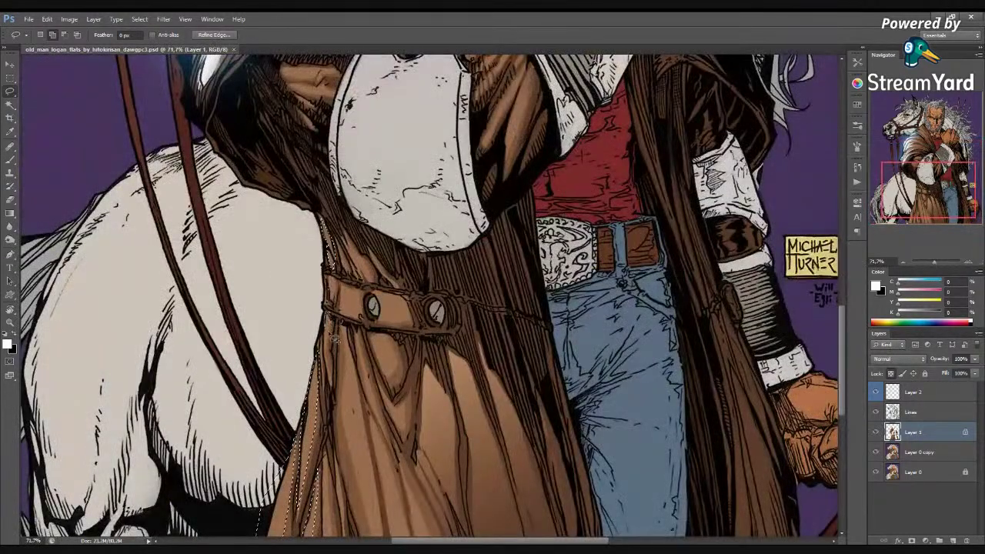
mouse_move(331, 374)
left_mouse_down()
mouse_move(335, 286)
mouse_move(336, 305)
mouse_move(342, 300)
left_mouse_up()
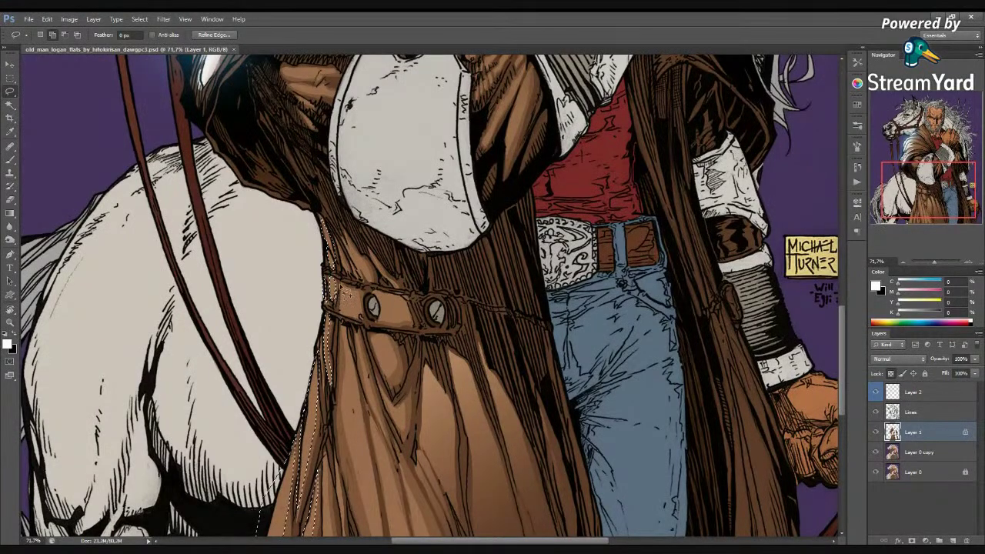
mouse_move(356, 294)
left_mouse_down()
mouse_move(364, 344)
mouse_move(351, 320)
mouse_move(365, 330)
mouse_move(339, 323)
mouse_move(350, 342)
mouse_move(254, 493)
mouse_move(206, 533)
left_mouse_up()
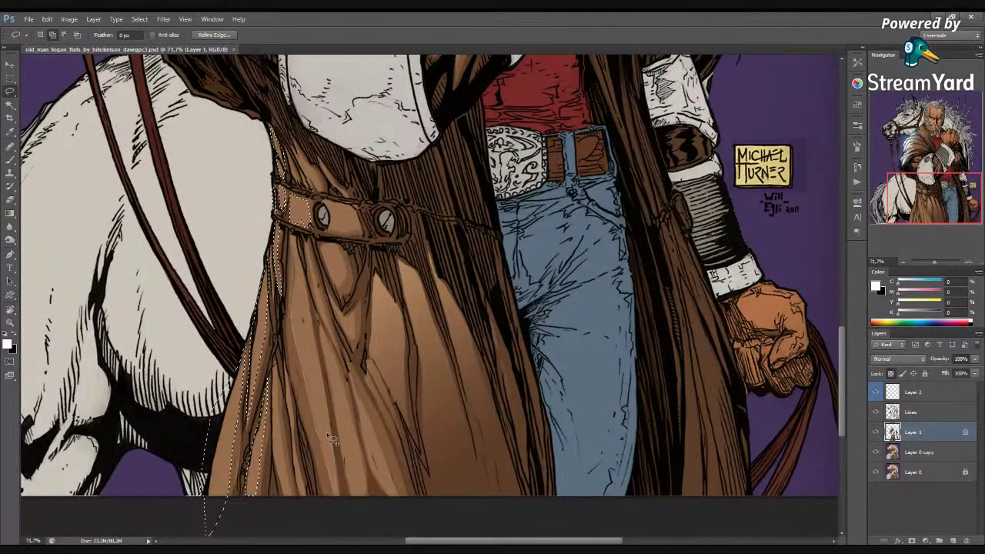
Add the long folds below the belt and the rounded pleat under its buttons to the selection, trimming where needed
mouse_move(305, 285)
left_mouse_down()
mouse_move(297, 252)
mouse_move(294, 263)
left_mouse_up()
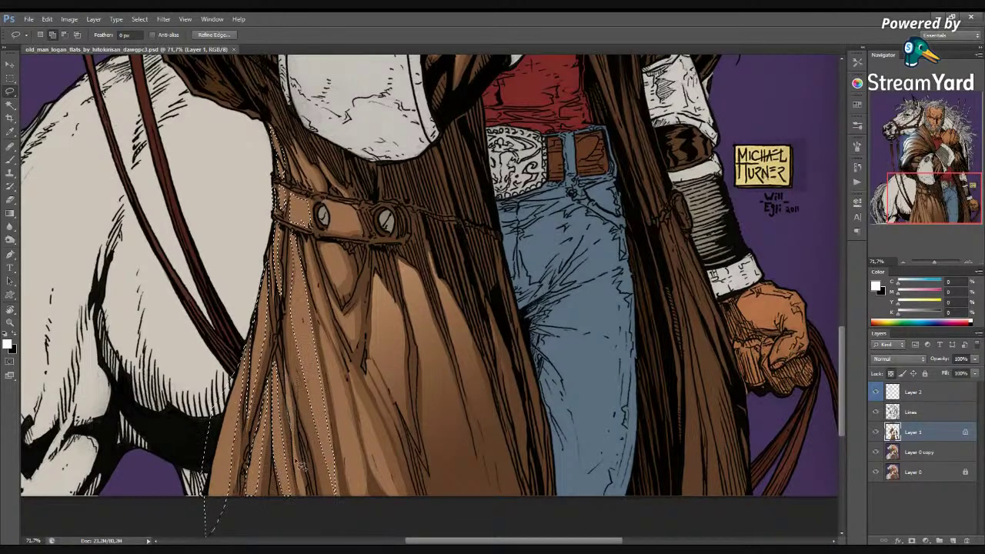
key("alt")
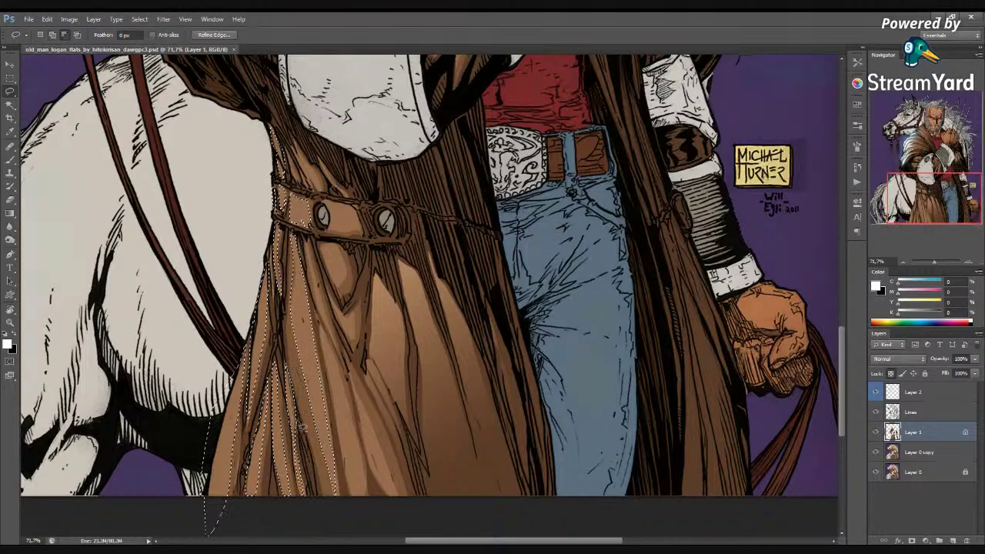
left_click_drag(394, 356, 377, 387)
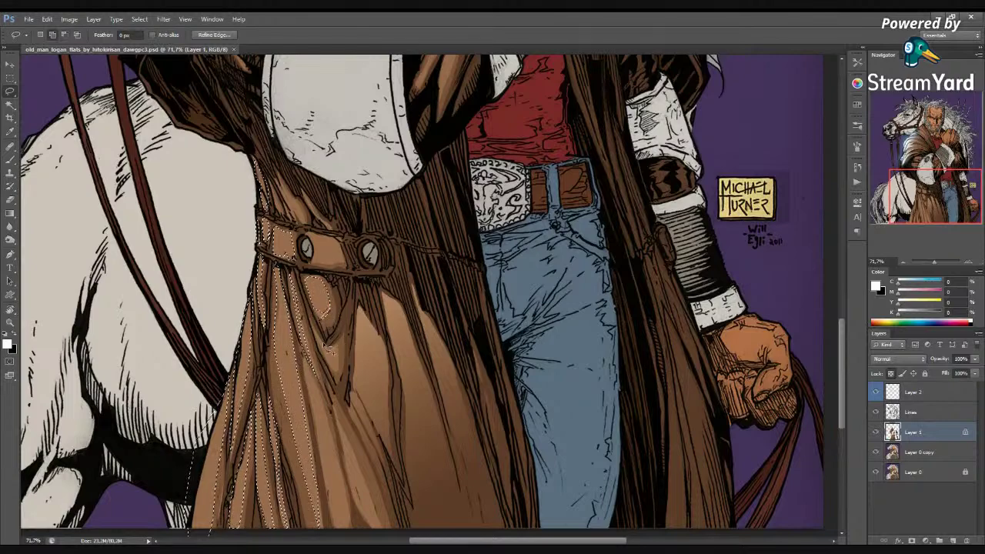
left_click_drag(324, 375, 270, 262)
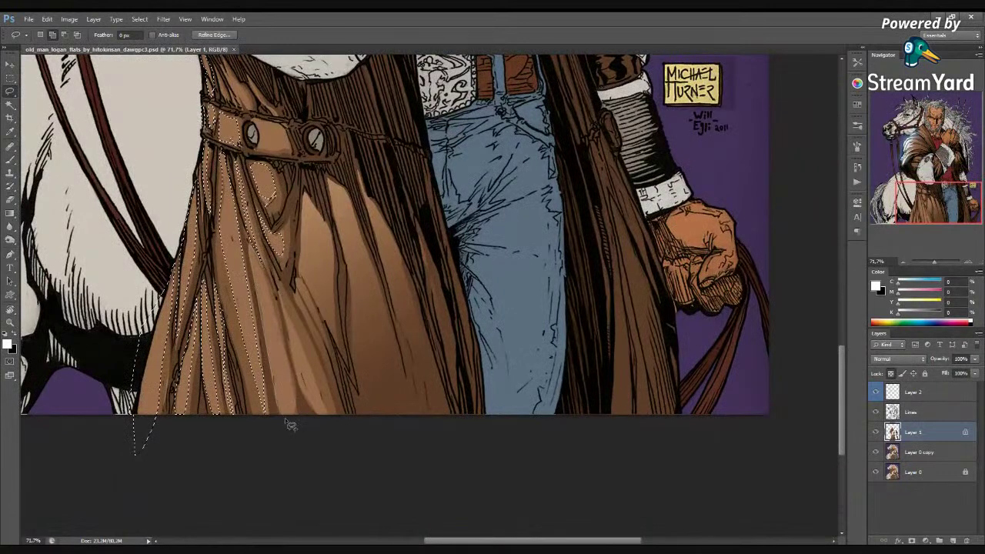
Add the remaining long folds across the middle and inner part of the coat skirt to the lasso selection
left_click_drag(277, 306, 275, 286)
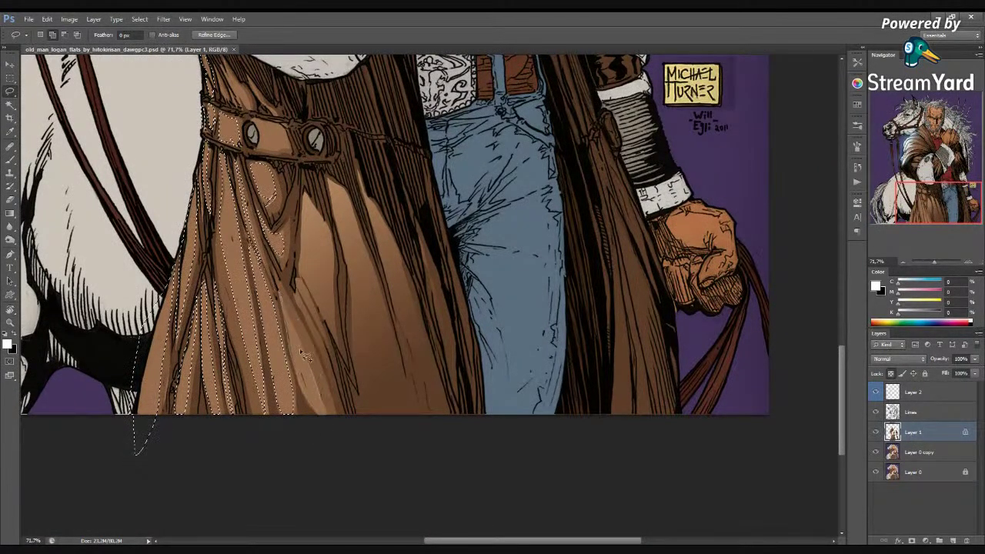
left_click_drag(295, 319, 282, 297)
scroll(347, 294, "down", 1)
scroll(316, 295, "up", 2)
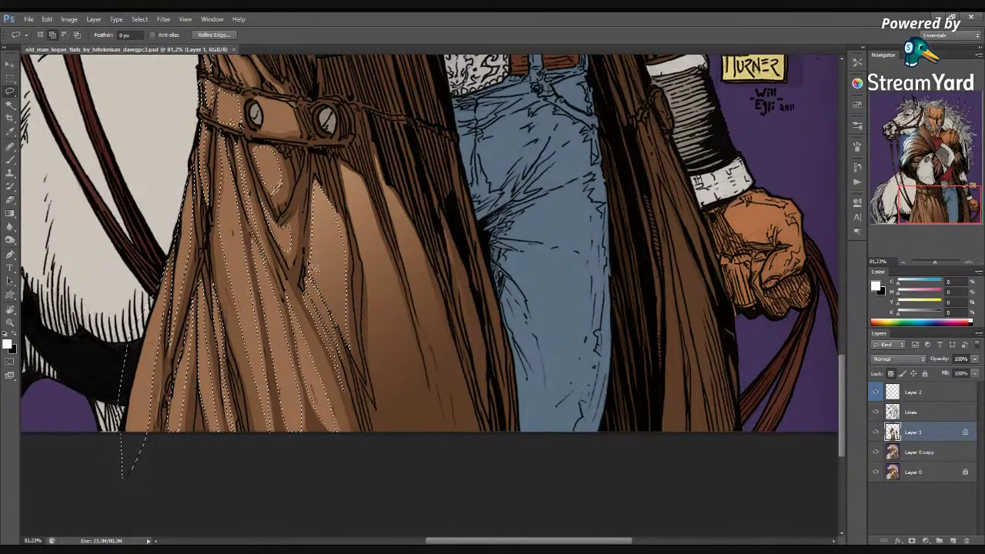
mouse_move(369, 297)
left_mouse_down()
mouse_move(404, 438)
mouse_move(424, 372)
mouse_move(359, 177)
left_mouse_up()
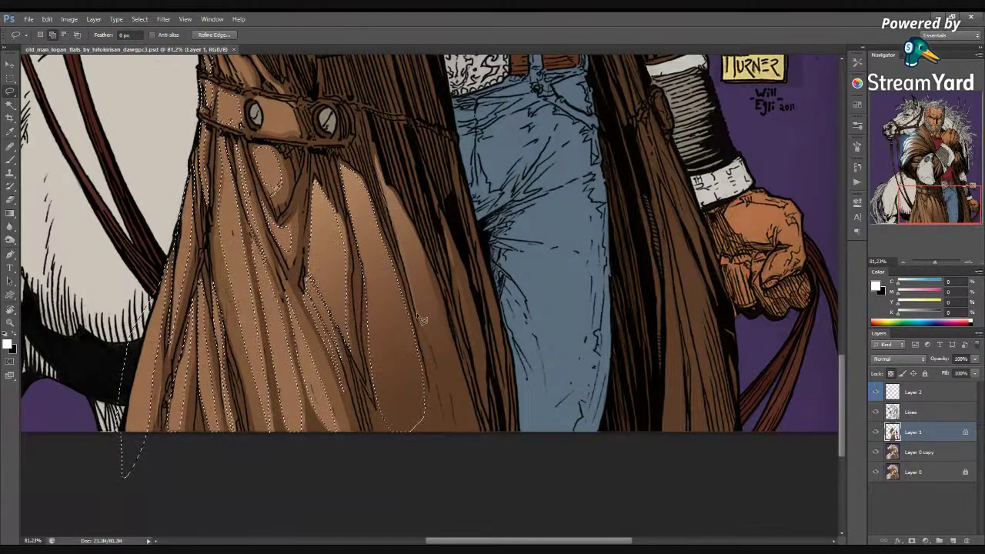
left_click_drag(387, 188, 376, 159)
scroll(454, 263, "down", 5)
scroll(334, 157, "up", 6)
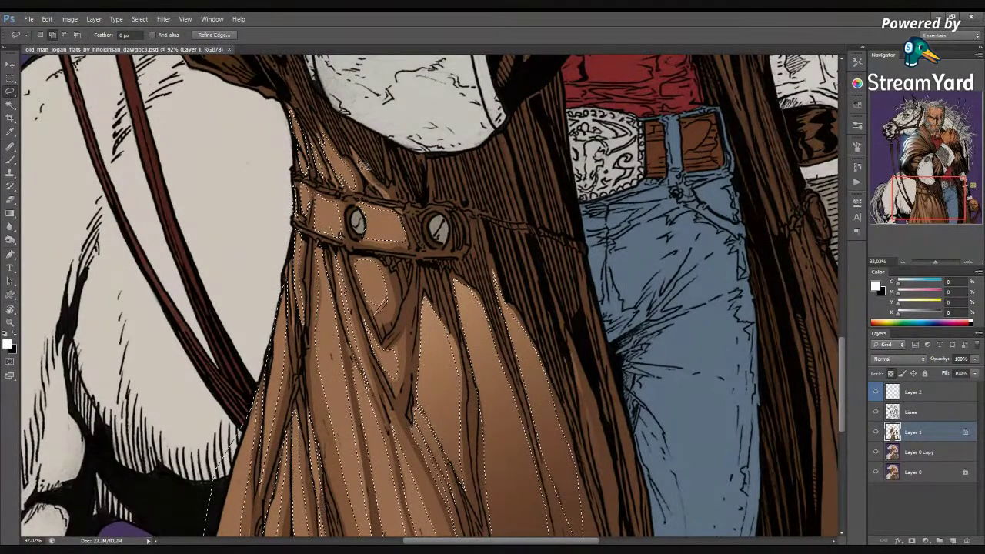
scroll(466, 246, "down", 3)
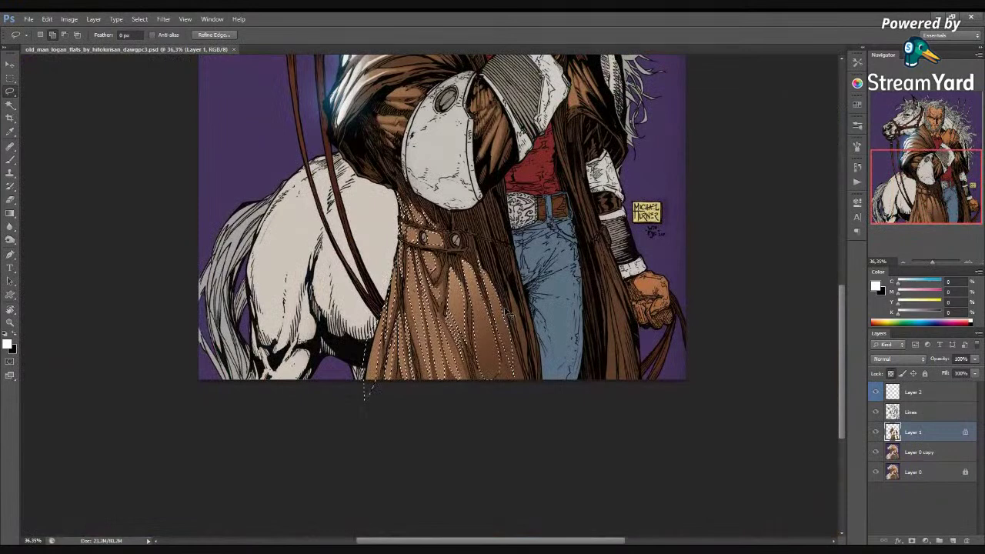
Fill the selected coat folds with a white-to-transparent gradient fading from the outer edge by the horse, comparing before and after
key("g")
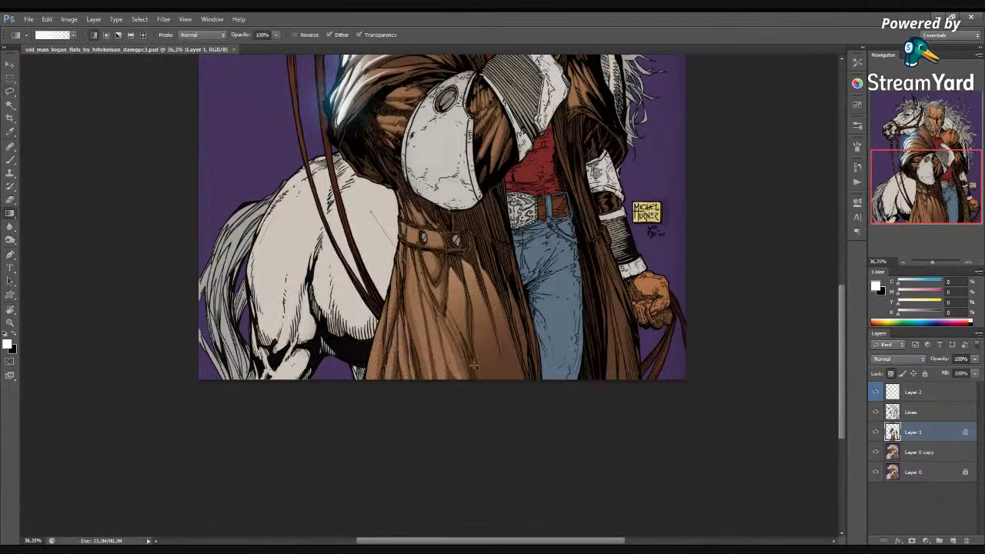
left_click_drag(474, 365, 473, 367)
key("ctrl+z")
key("ctrl+z")
key("ctrl+z")
key("ctrl+z")
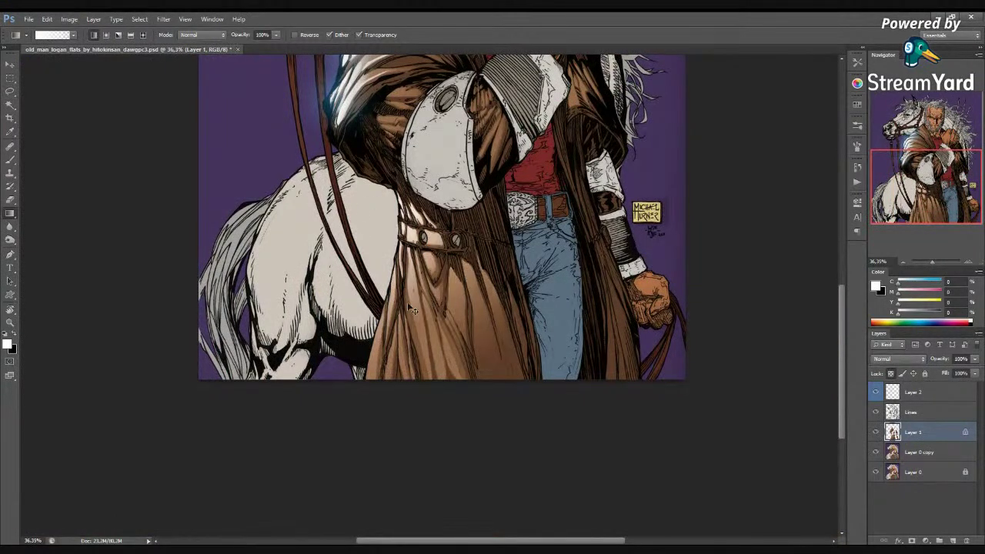
scroll(428, 306, "down", 2)
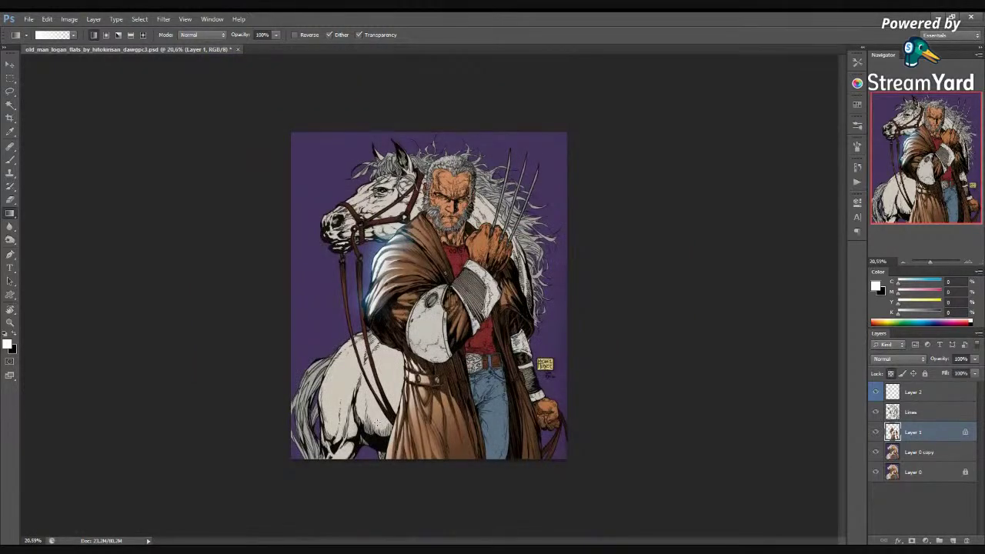
On Layer 2, sample the glow's light blue as the brush colour by temporarily using Dissolve blending, and restore Hard Light
key("b")
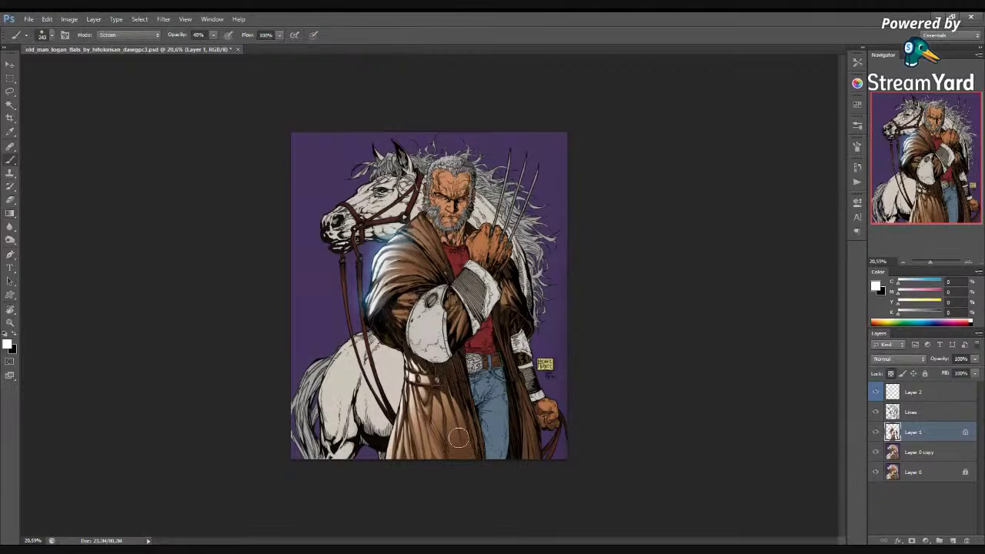
left_click(934, 394)
key("shift+alt+h")
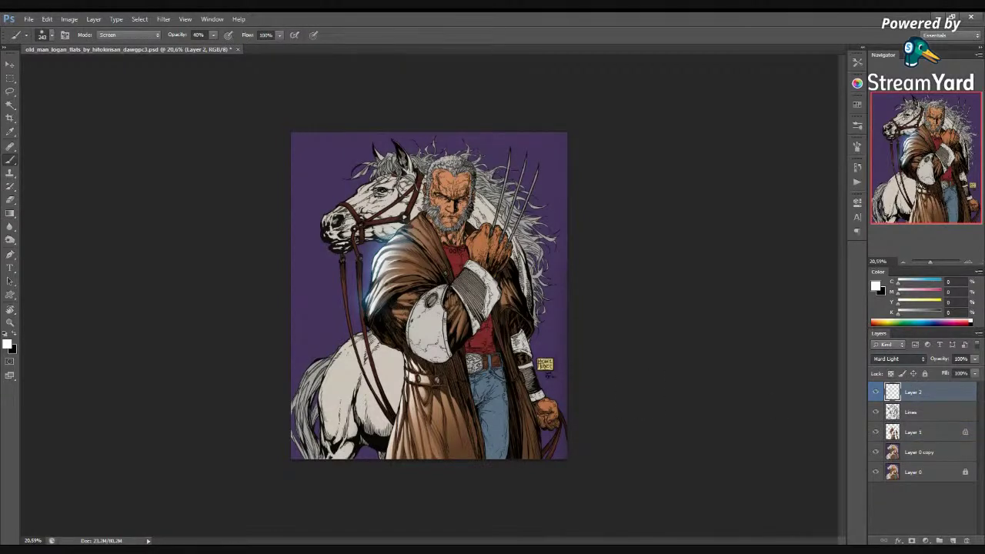
key("shift+alt+i")
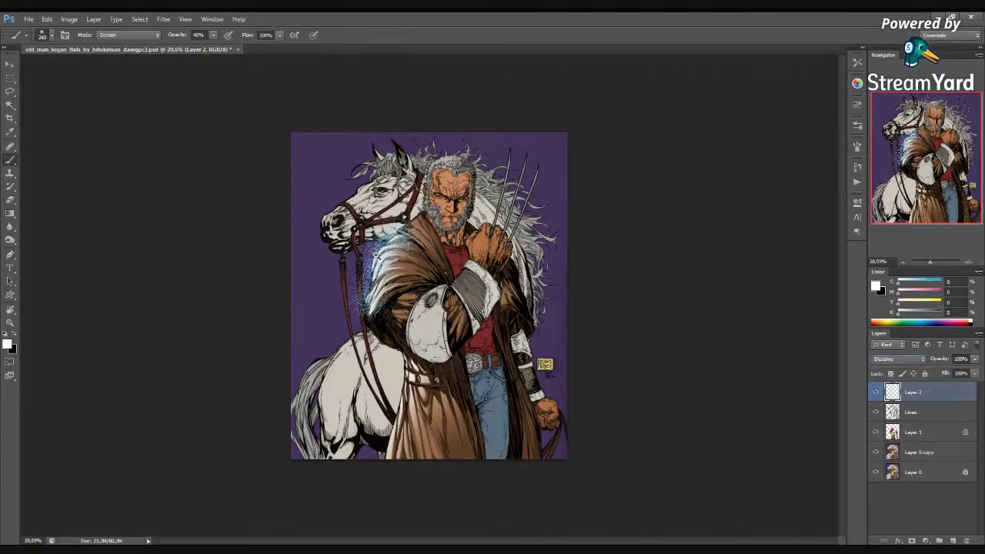
scroll(377, 254, "up", 5)
scroll(395, 295, "up", 3)
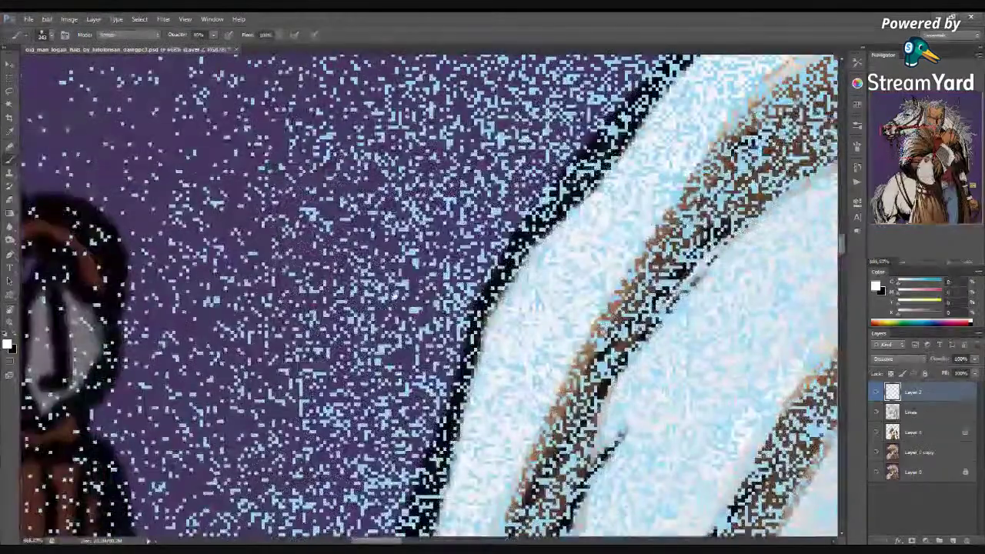
left_click(381, 287, "alt")
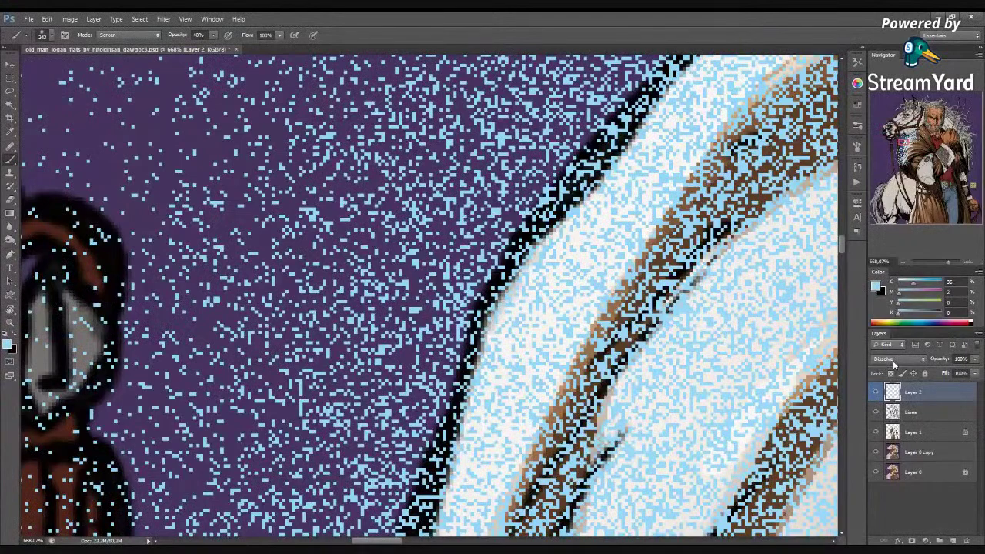
left_click(892, 431)
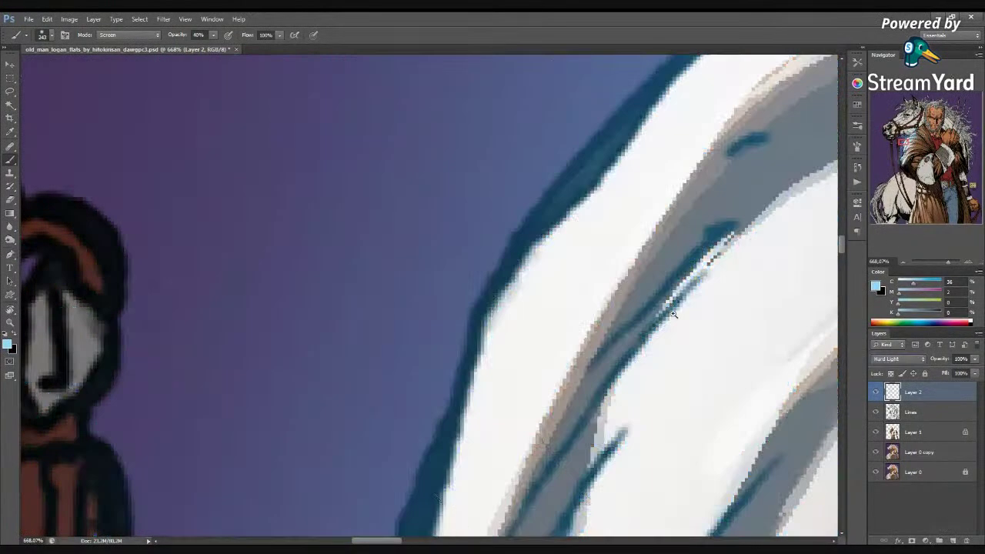
Brush a soft light-blue glow over the outer end of the coat's belt with a large Screen-mode brush at 40% opacity
scroll(666, 317, "down", 5)
left_click_drag(767, 471, 498, 313)
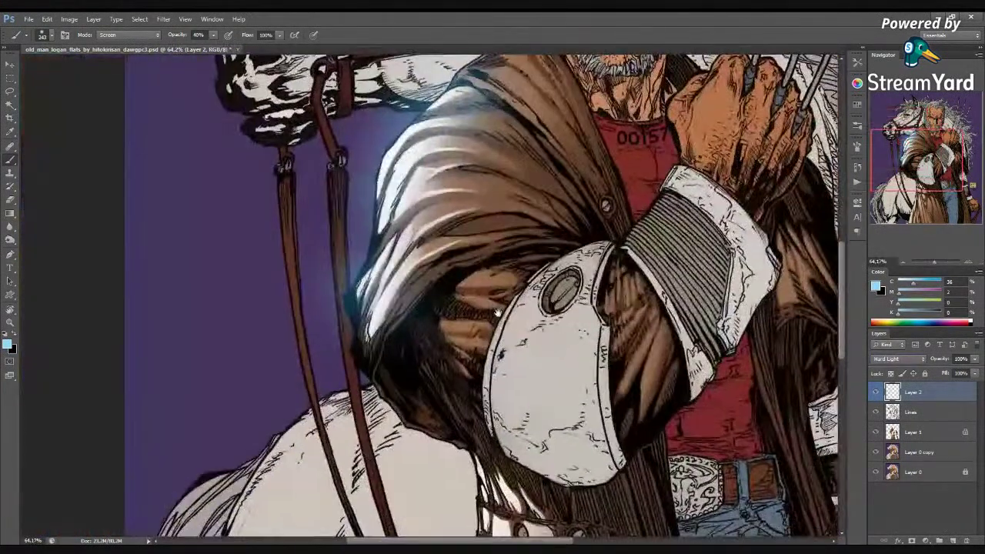
scroll(497, 312, "down", 4)
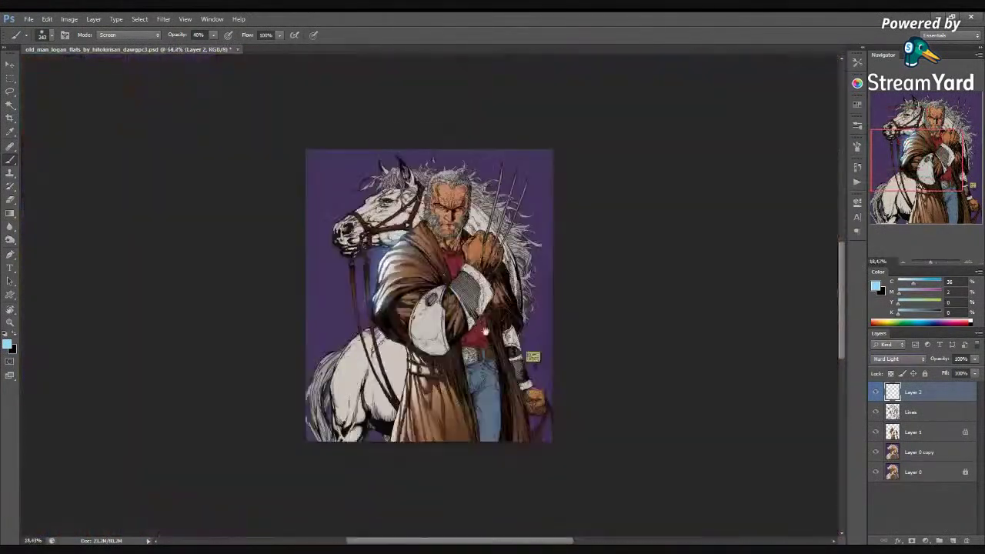
scroll(407, 378, "up", 2)
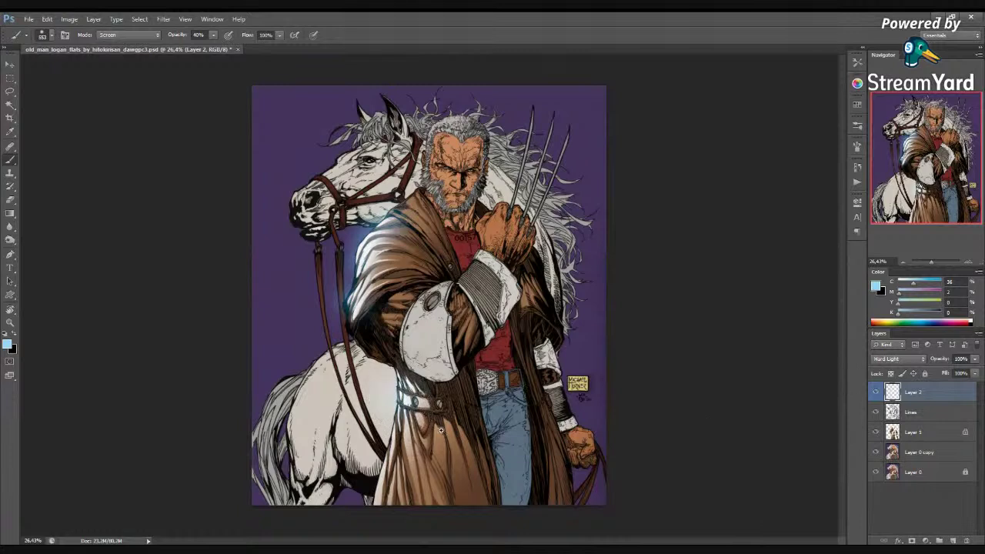
scroll(411, 384, "down", 2)
Extend the blue glow down the coat skirt's outer edge to the bottom of the canvas, redoing the first stroke
left_click_drag(411, 364, 398, 451)
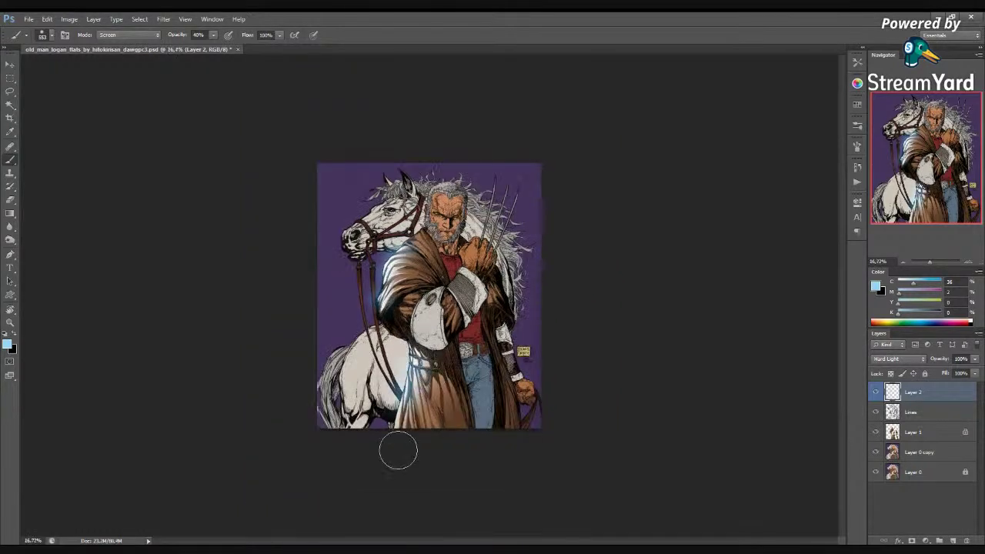
key("ctrl+z")
left_click_drag(413, 400, 398, 438)
left_click_drag(404, 387, 400, 451)
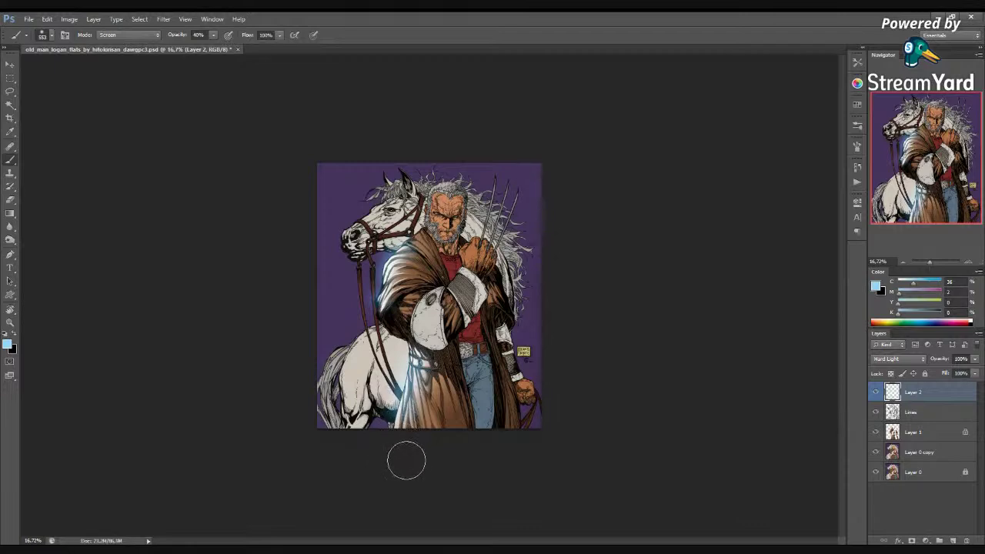
left_click_drag(488, 364, 479, 376)
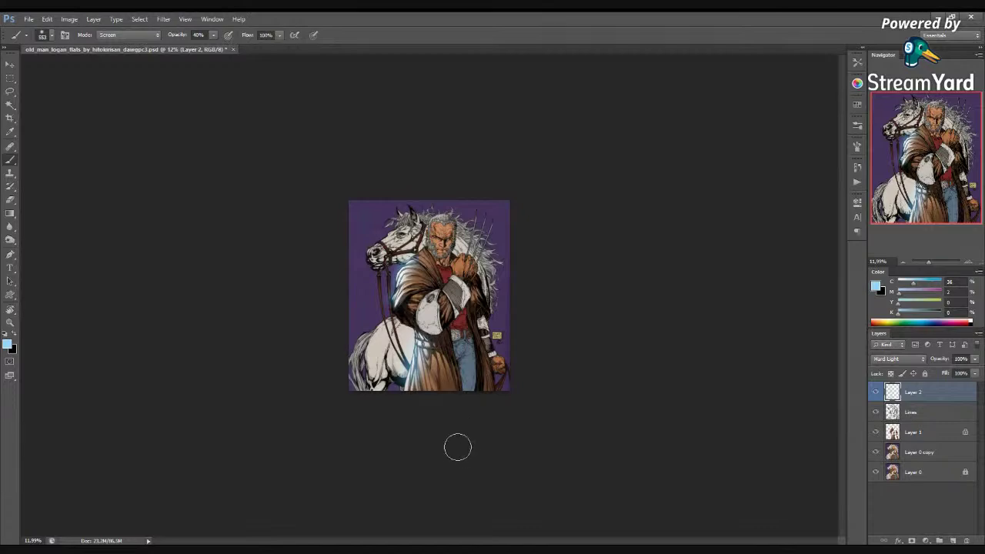
scroll(440, 359, "up", 3)
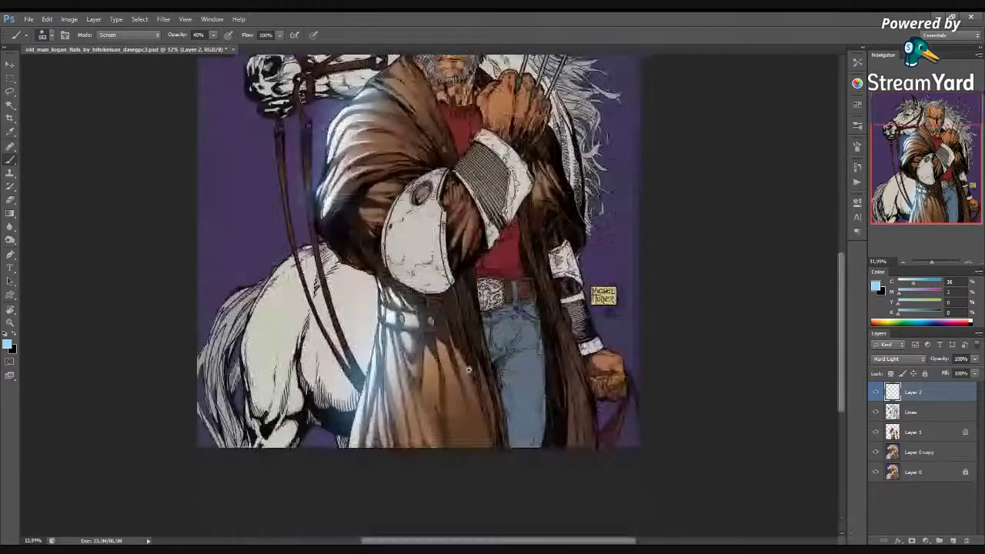
scroll(464, 385, "down", 2)
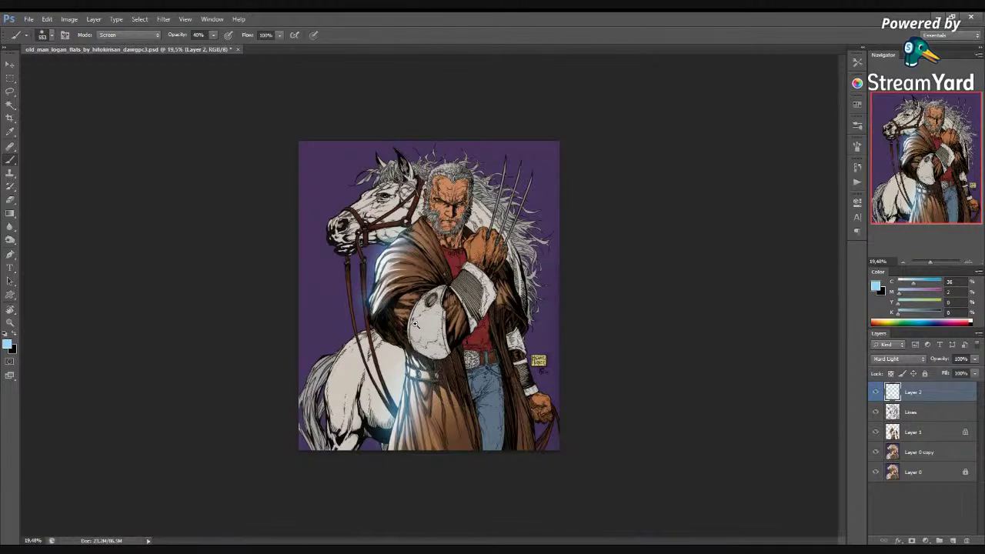
scroll(416, 325, "up", 1)
Sample the coat's mid brown as the foreground colour and make Layer 1 active, with the canvas rotated for the shoulder folds
key("g")
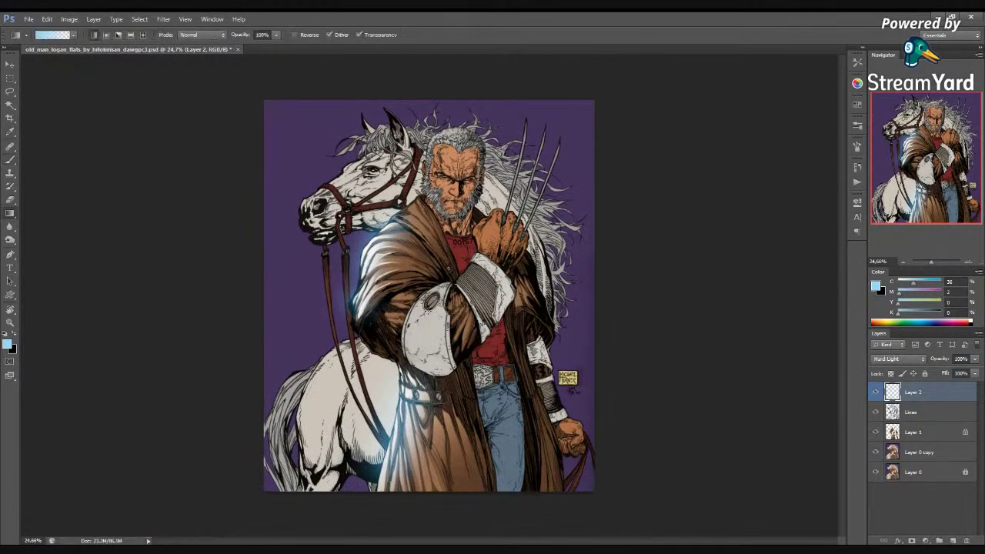
left_click(401, 293, "alt")
scroll(406, 307, "up", 2)
key("r")
left_click_drag(406, 308, 762, 402)
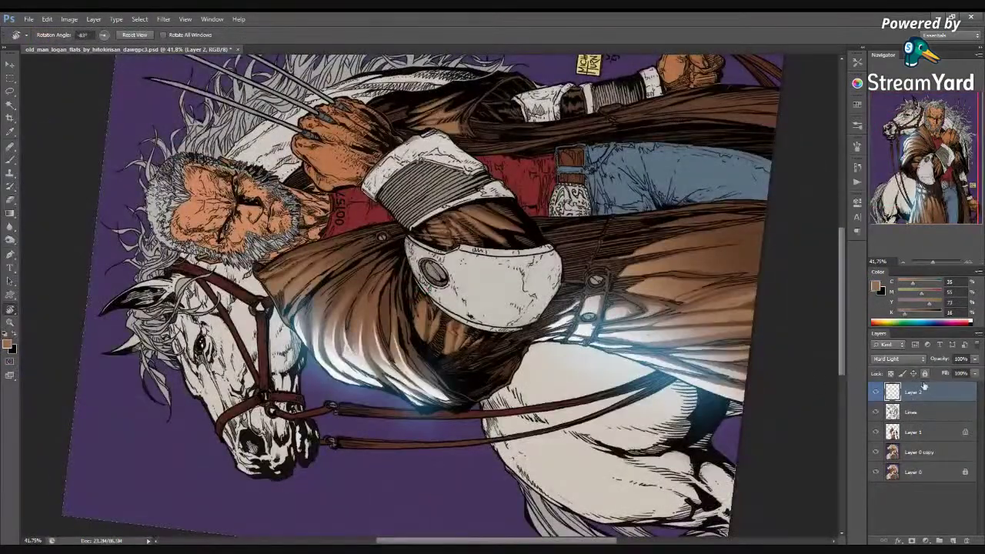
left_click(905, 432)
scroll(316, 283, "up", 1)
mouse_move(339, 309)
left_mouse_down()
mouse_move(473, 352)
mouse_move(484, 341)
mouse_move(483, 259)
left_mouse_up()
scroll(471, 323, "up", 2)
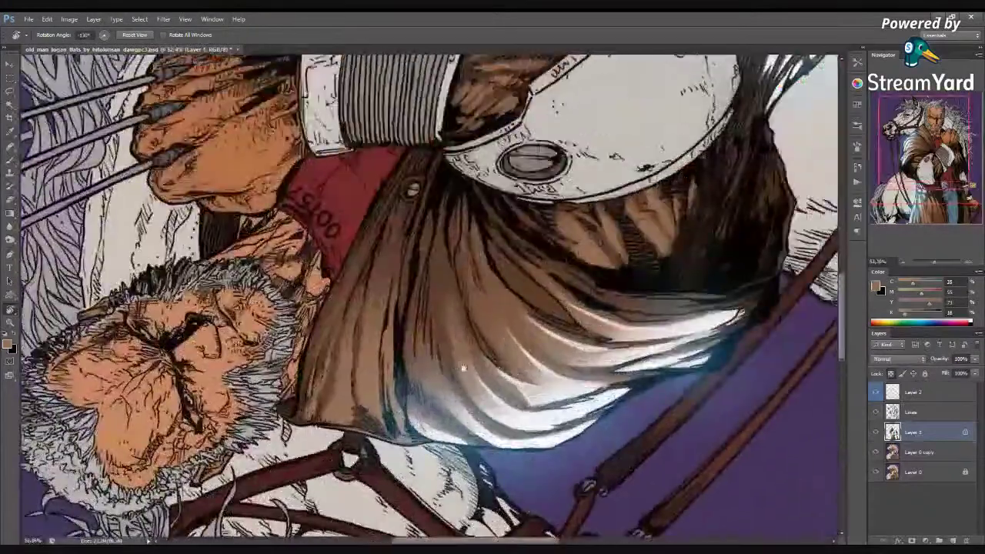
Lasso thin highlight slivers along the coat folds between the collar and the glowing shoulder
key("l")
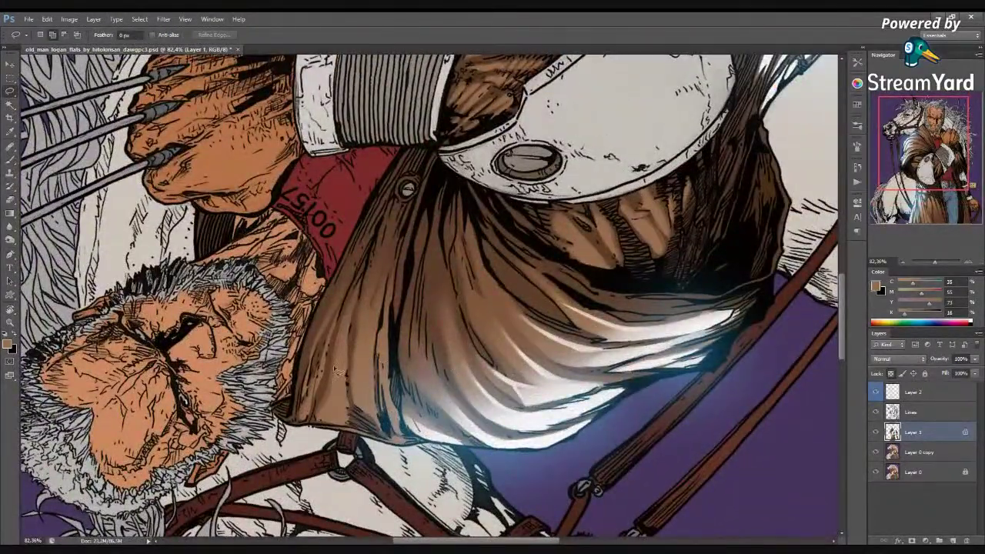
mouse_move(339, 370)
left_mouse_down()
mouse_move(343, 315)
mouse_move(333, 376)
left_mouse_up()
left_click_drag(362, 358, 377, 278)
left_click_drag(371, 343, 383, 278)
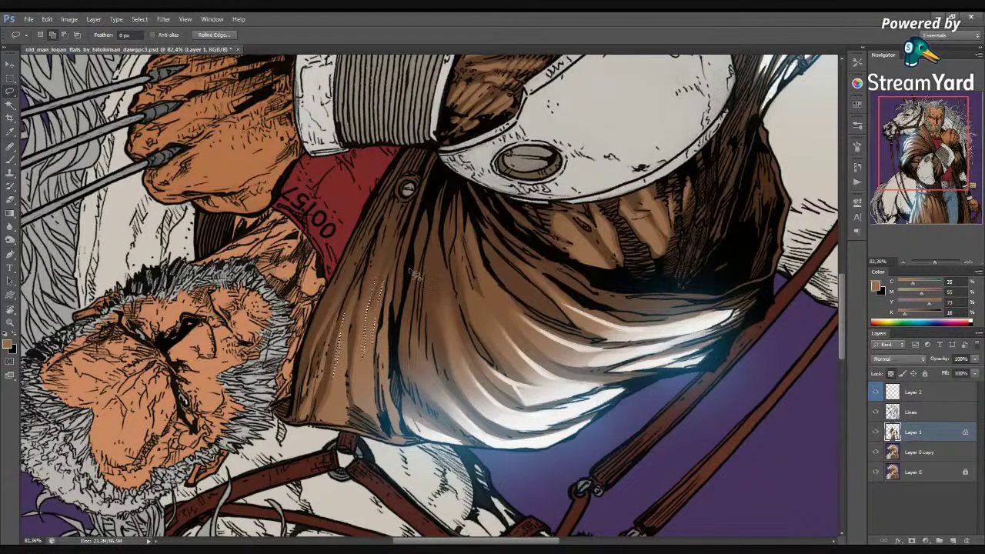
scroll(411, 333, "down", 3)
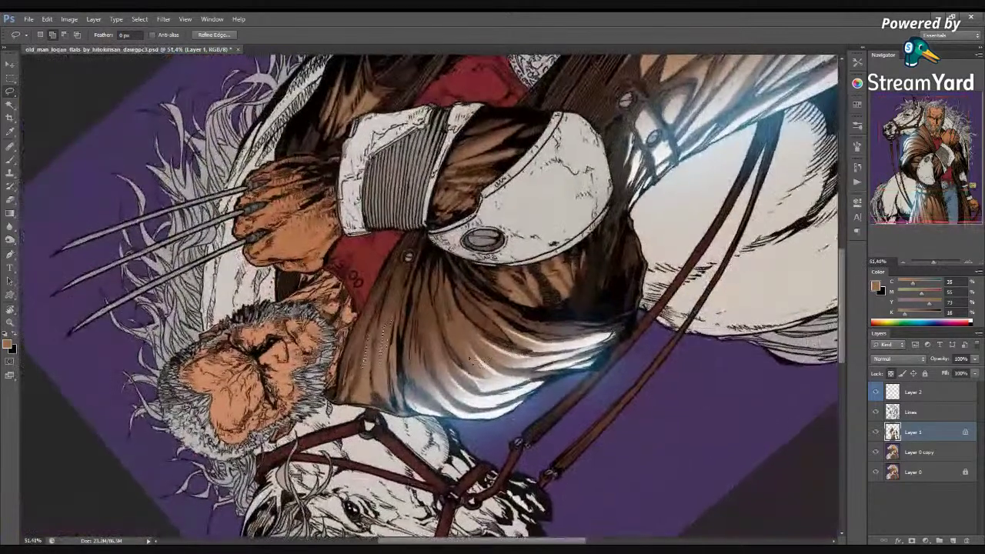
Lighten the selected collar-side slivers with the brown Screen-mode brush at 40% opacity, and clear the selection
key("b")
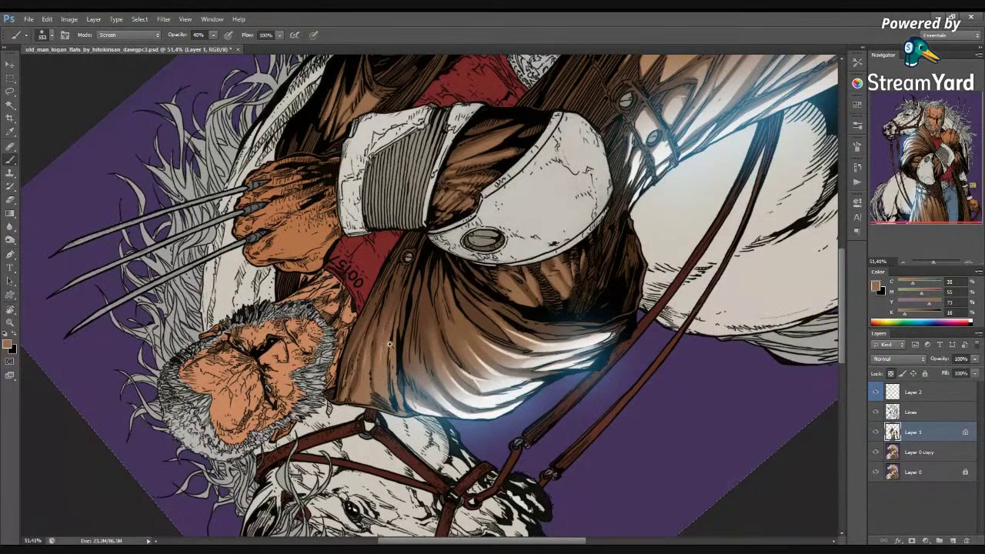
scroll(390, 350, "up", 3)
scroll(396, 355, "down", 4)
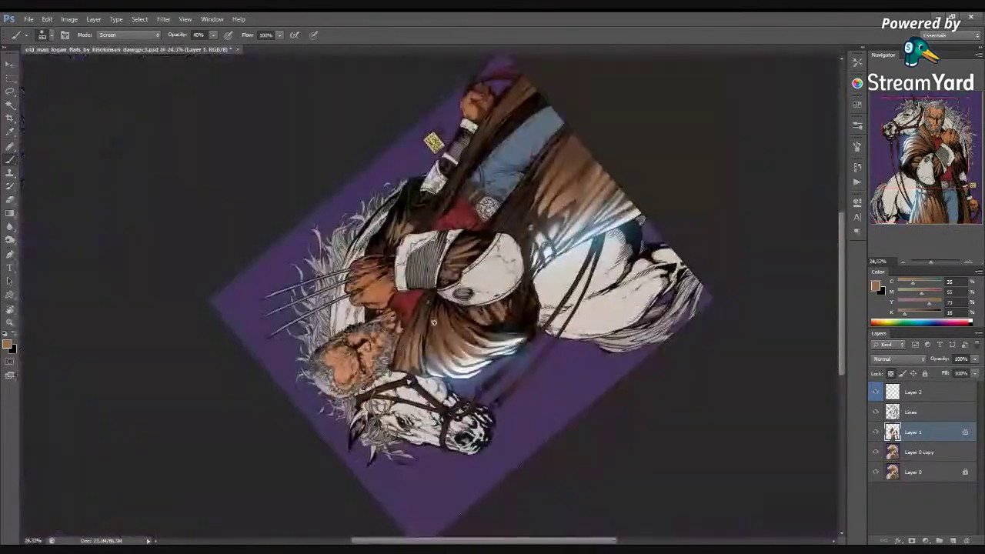
scroll(430, 337, "up", 5)
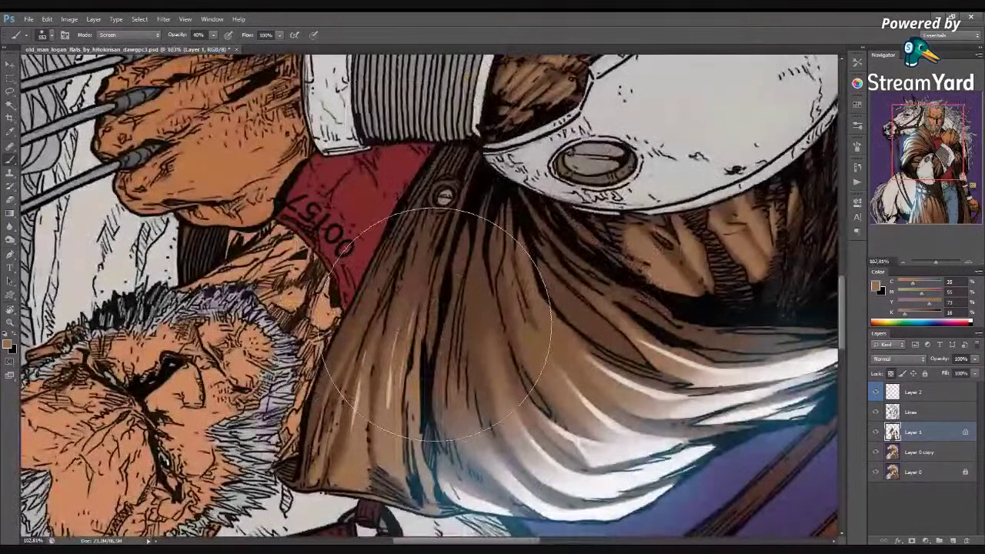
Blend the collar-side highlight slivers into the coat with a reduced 435 px textured Mixer Brush tip set to Very Wet, Heavy Mix
key("shift+b")
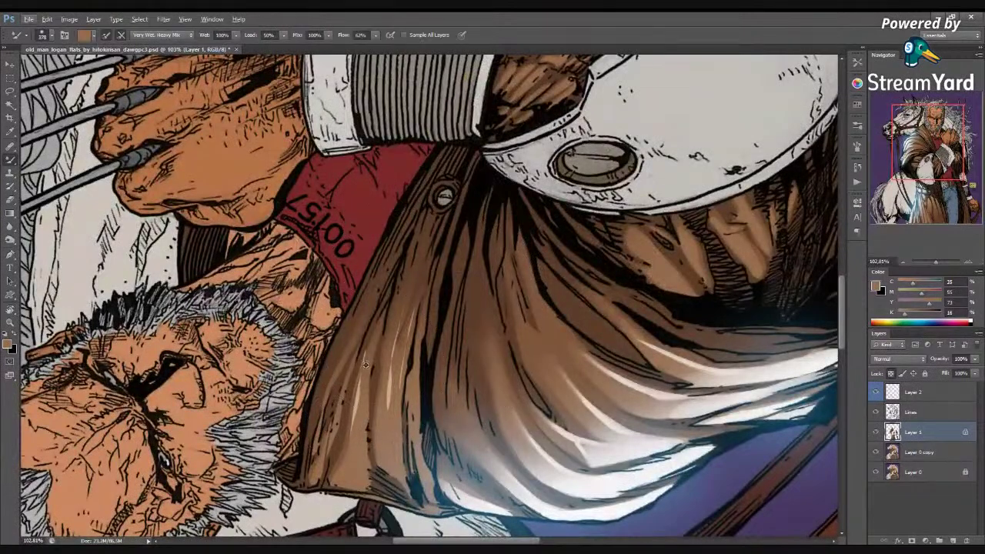
right_click(364, 331)
left_click(499, 432)
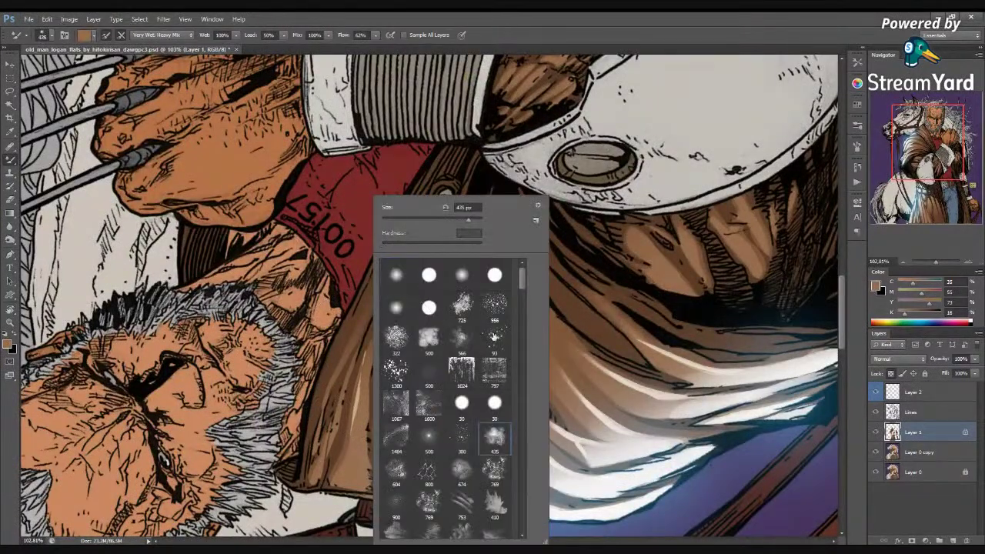
left_click(603, 263)
mouse_move(437, 308)
left_mouse_down()
mouse_move(391, 311)
mouse_move(348, 337)
left_mouse_up()
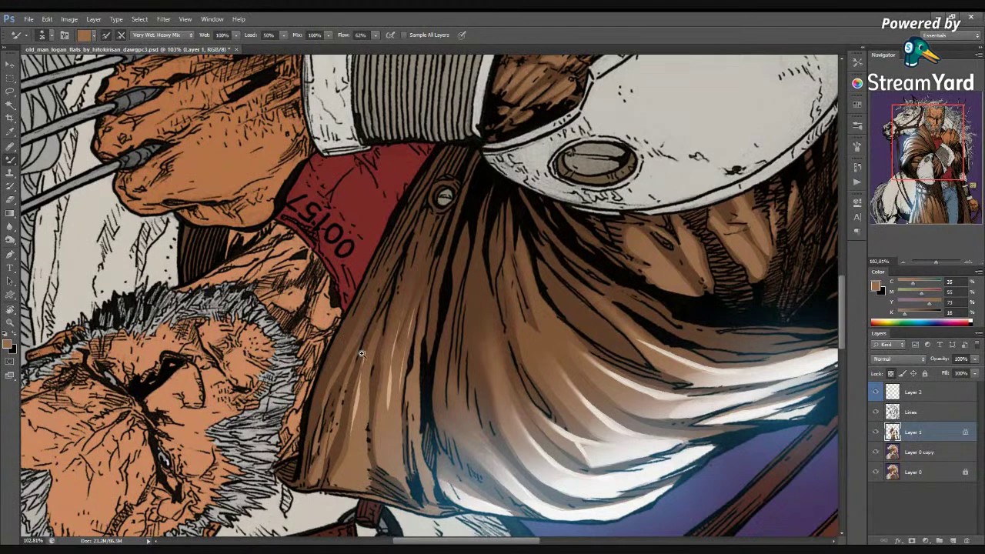
scroll(362, 353, "up", 5)
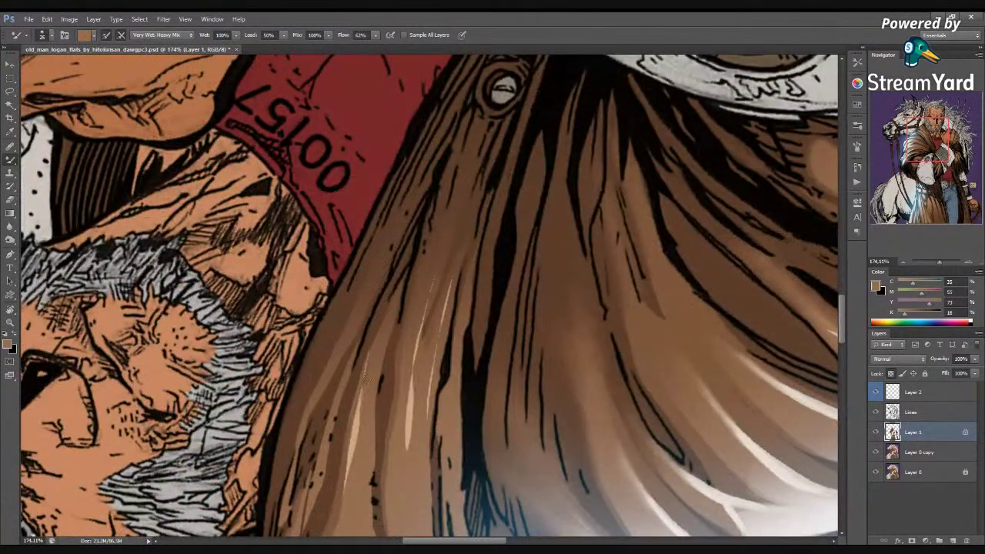
scroll(368, 385, "down", 3)
left_click_drag(411, 370, 406, 426)
left_click_drag(412, 351, 409, 382)
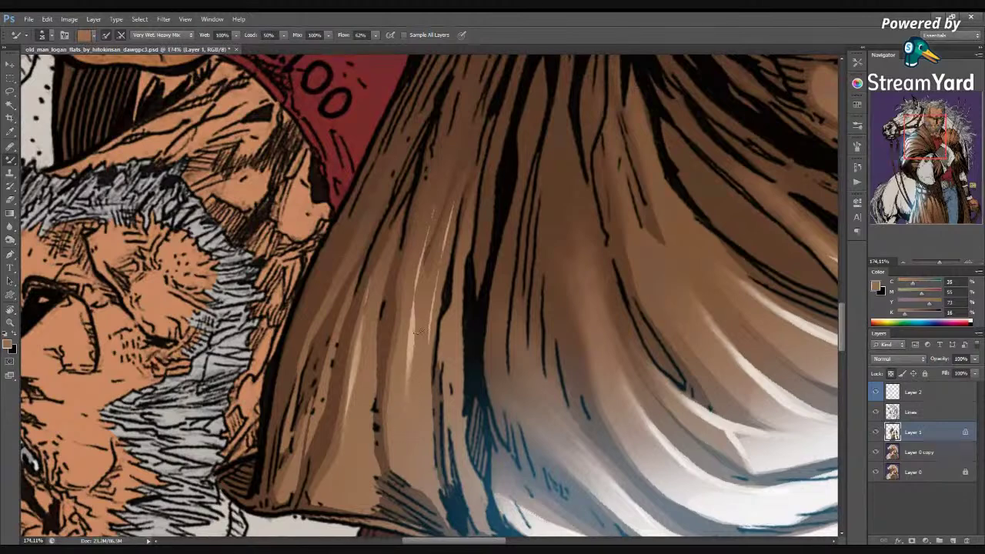
left_click_drag(431, 340, 433, 371)
scroll(471, 331, "down", 5)
key("Escape")
Rotate the canvas sideways and lasso thin highlight slivers along the middle shoulder folds of the coat
scroll(485, 366, "down", 2)
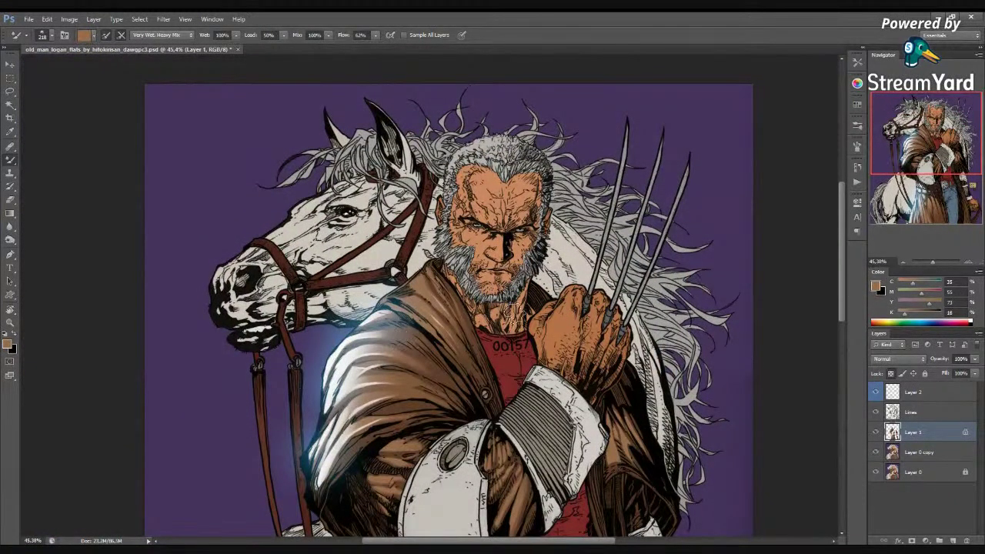
scroll(499, 336, "down", 2)
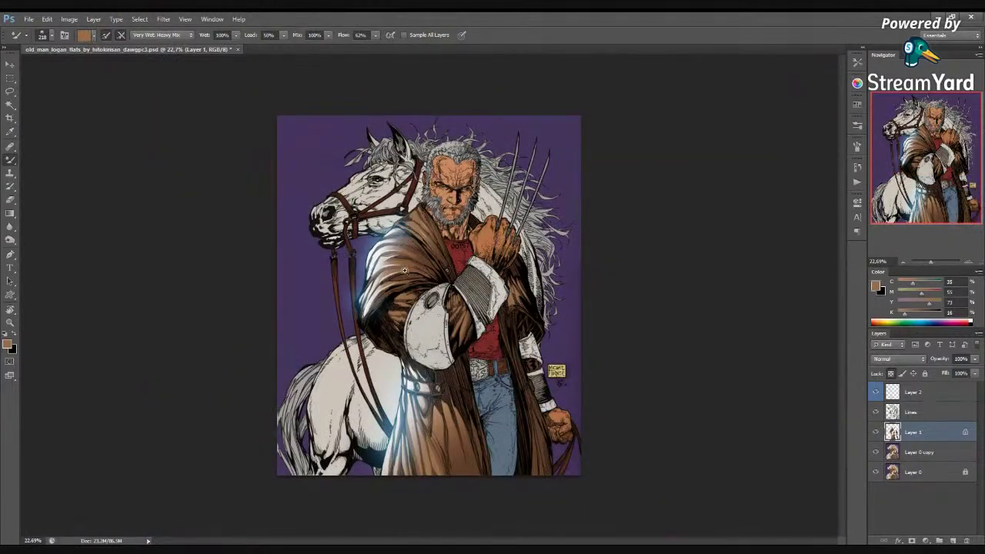
scroll(423, 281, "up", 2)
key("r")
left_click_drag(424, 264, 423, 291)
scroll(443, 308, "up", 2)
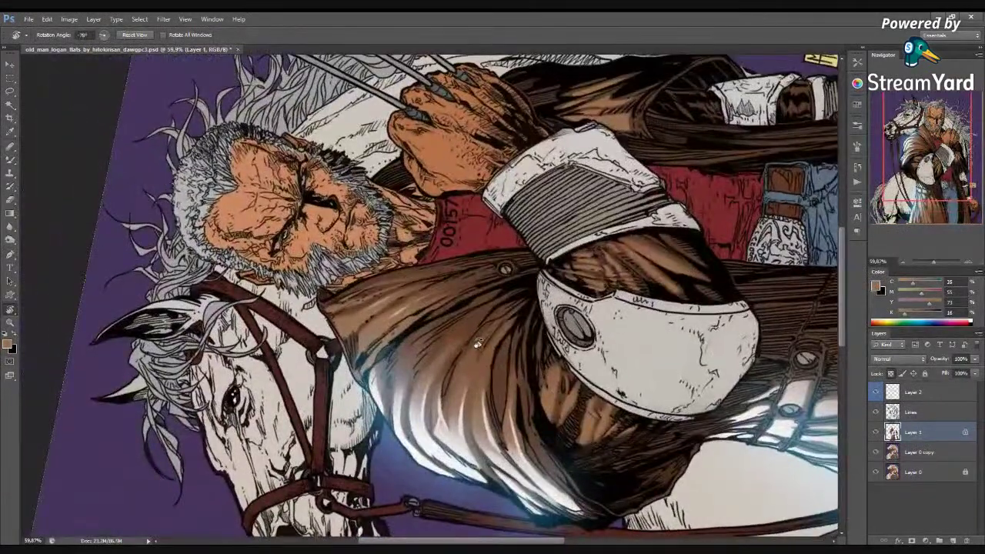
key("l")
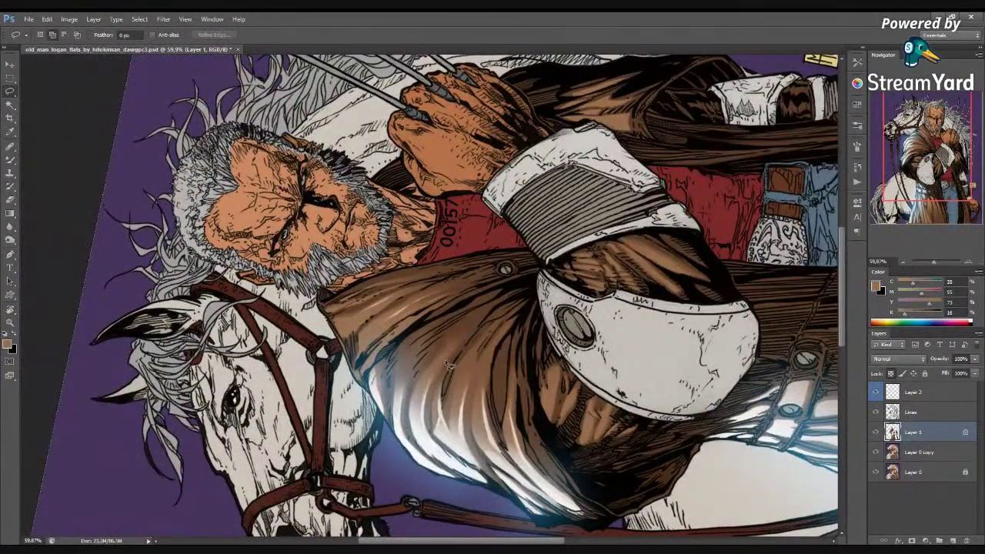
mouse_move(452, 356)
left_mouse_down()
mouse_move(406, 375)
mouse_move(421, 340)
left_mouse_up()
mouse_move(484, 341)
left_mouse_down()
mouse_move(464, 392)
mouse_move(492, 350)
mouse_move(485, 383)
mouse_move(514, 354)
mouse_move(511, 391)
left_mouse_up()
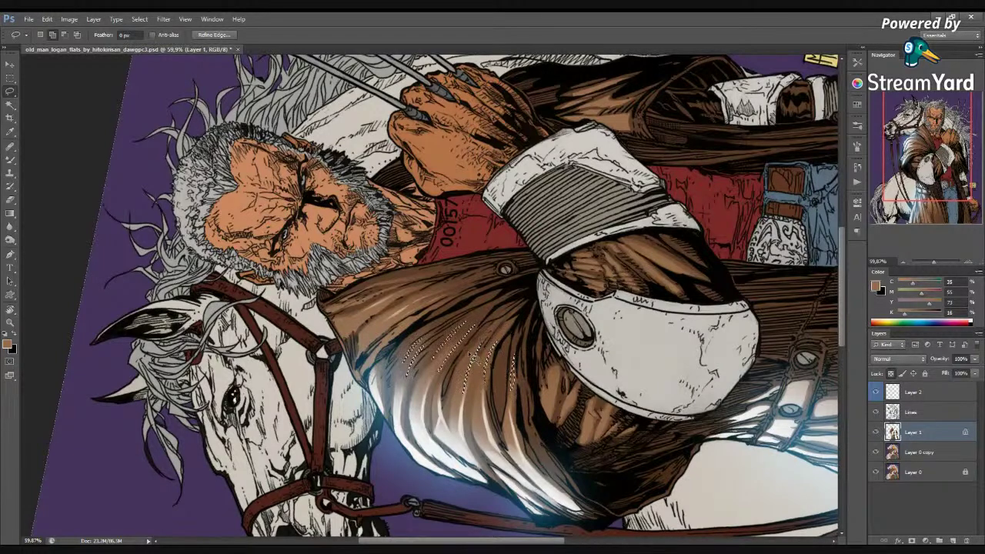
Lighten the selected shoulder-fold slivers with the brown Screen-mode brush at 40% opacity, and clear the selection
key("b")
left_click_drag(464, 415, 447, 331)
key("ctrl+d")
Soften the new shoulder-fold highlights into the surrounding brown with the Mixer Brush set to Very Wet, Heavy Mix
key("shift+b")
key("shift+b")
key("shift+b")
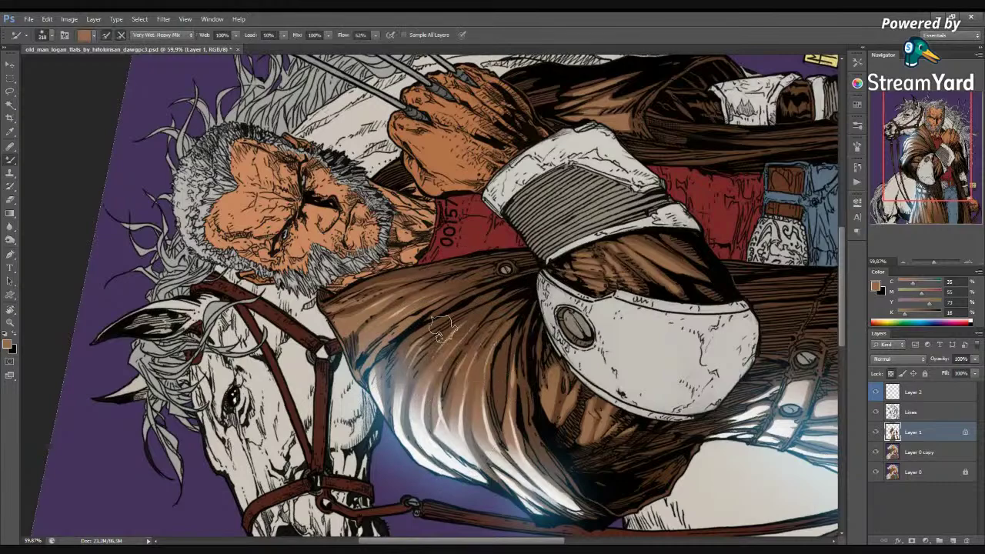
scroll(414, 339, "up", 3)
mouse_move(434, 334)
left_mouse_down()
mouse_move(410, 344)
mouse_move(424, 340)
left_mouse_up()
scroll(435, 335, "down", 1)
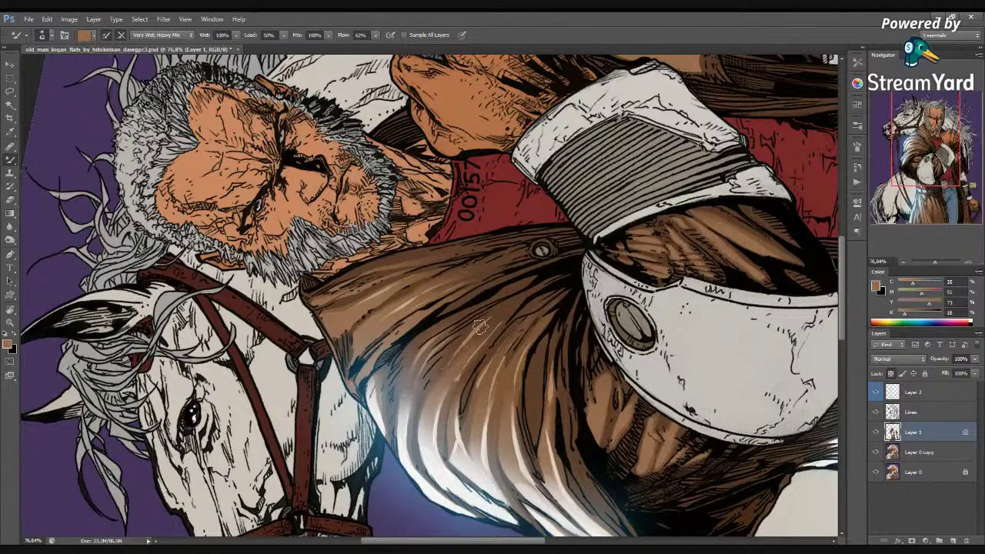
mouse_move(516, 289)
left_mouse_down()
mouse_move(500, 297)
mouse_move(497, 326)
left_mouse_up()
key("Escape")
Lasso highlight slivers on the sleeve folds below the shoulder and lighten them with the Screen-mode brush at 40% opacity
scroll(537, 366, "down", 5)
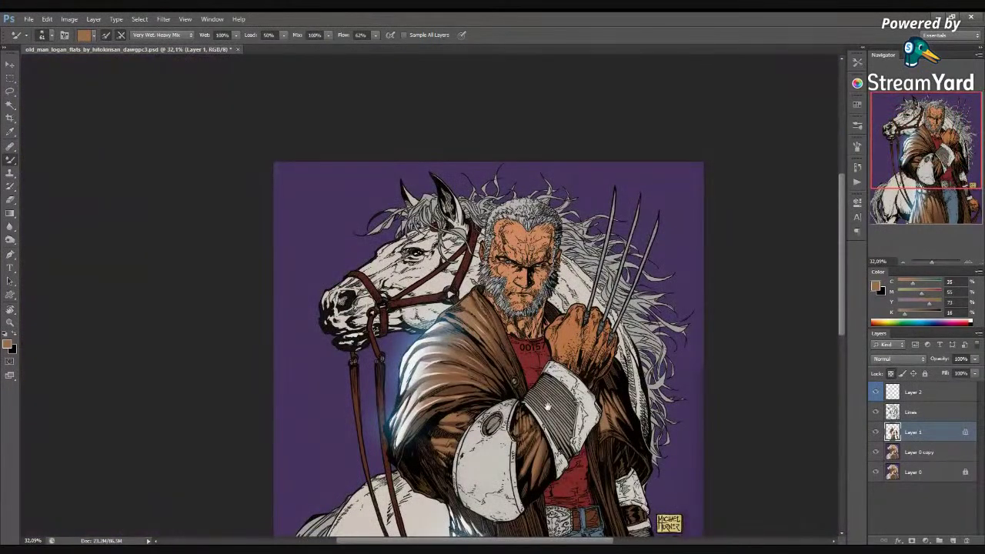
scroll(473, 428, "up", 1)
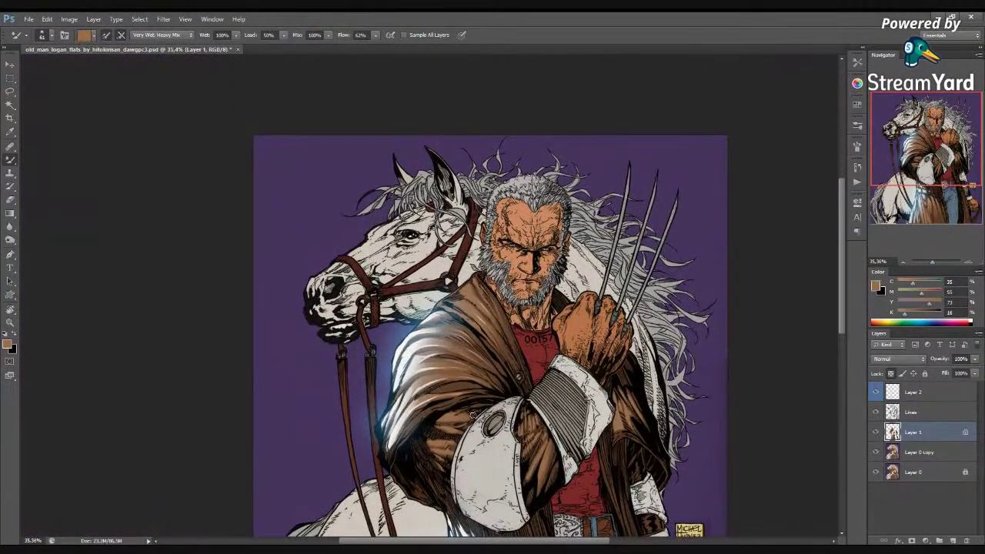
key("l")
left_click_drag(456, 422, 465, 419)
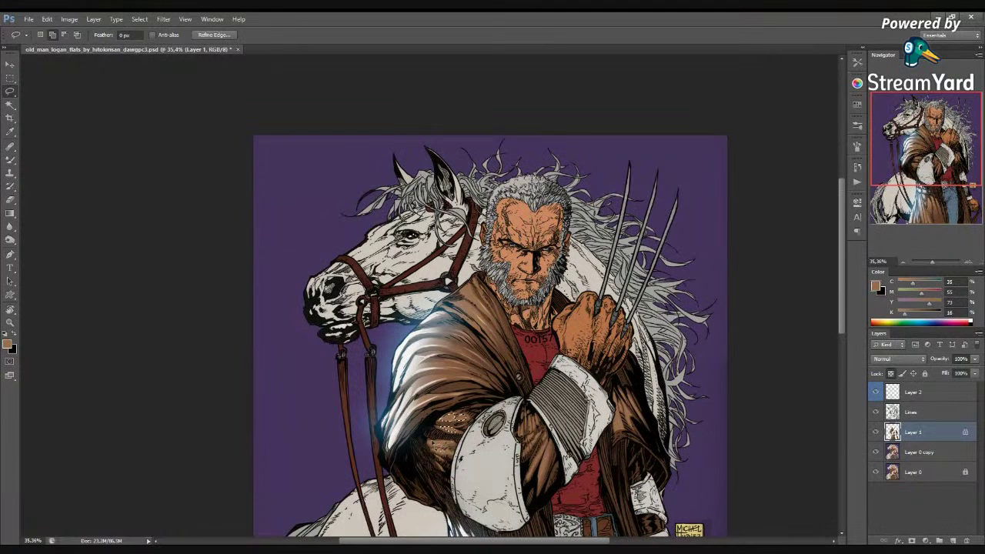
key("b")
left_click_drag(430, 400, 420, 420)
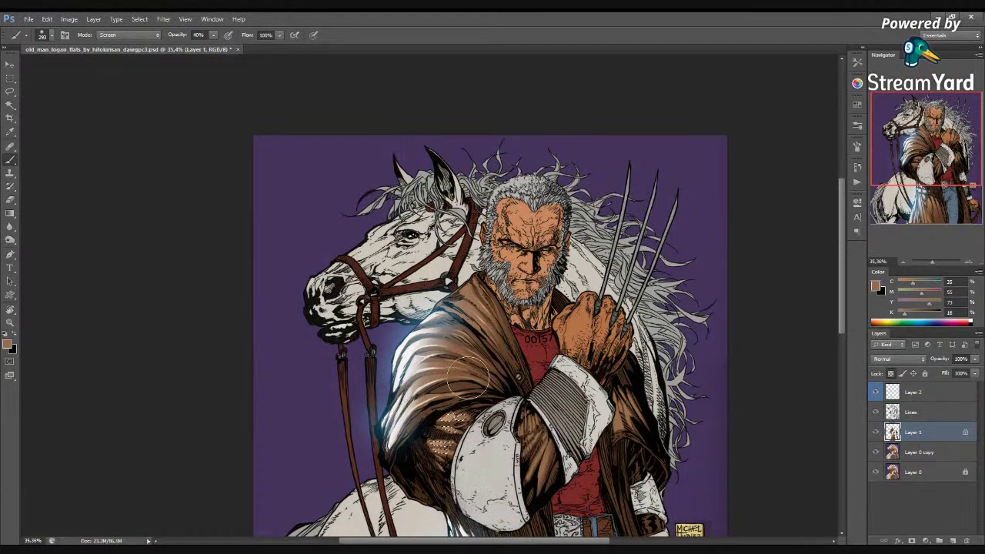
left_click_drag(497, 408, 462, 404)
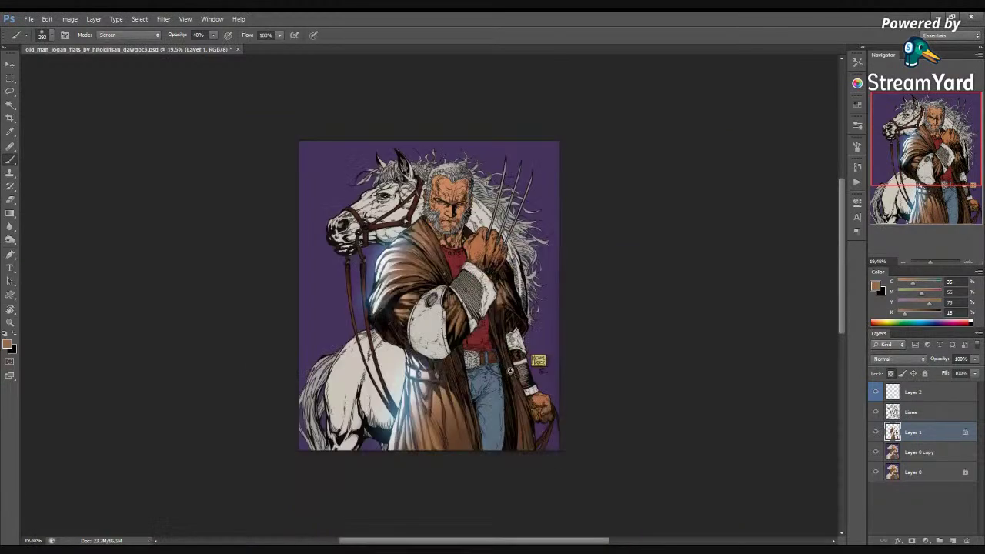
Lasso small highlight shapes on the wrinkled sleeve between the white elbow guard and the ribbed gauntlet
left_click_drag(437, 297, 447, 294)
scroll(447, 294, "up", 3)
key("l")
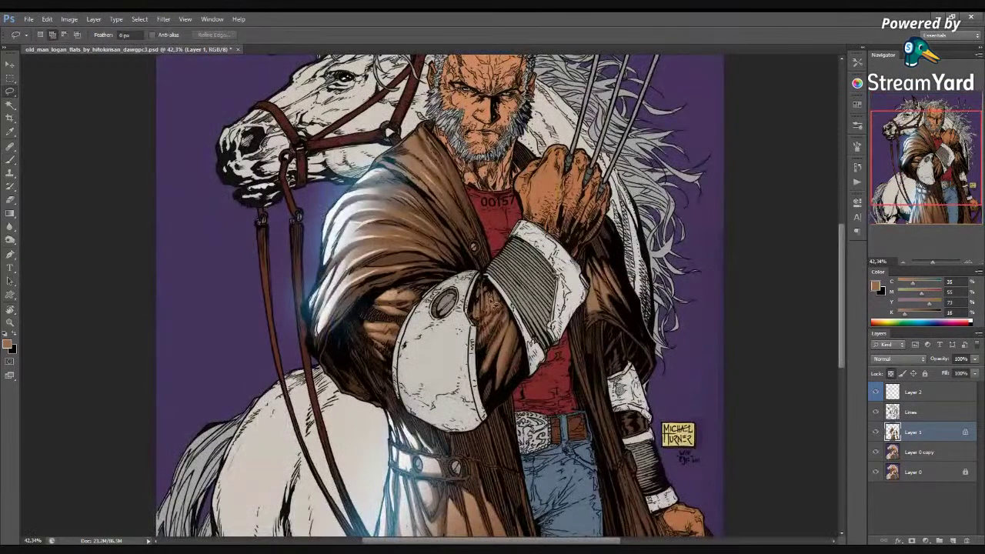
scroll(466, 389, "up", 2)
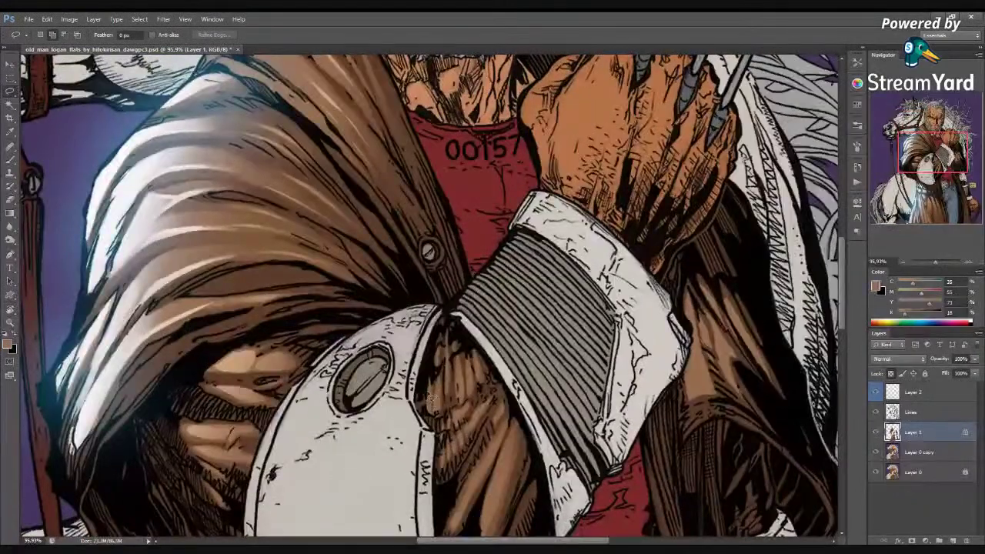
left_click_drag(439, 400, 433, 416)
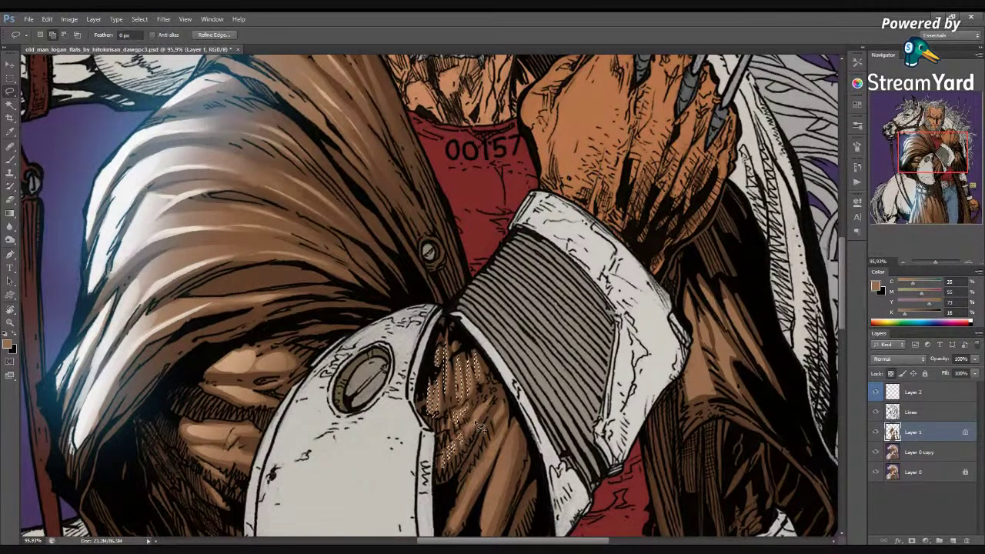
scroll(493, 410, "down", 1)
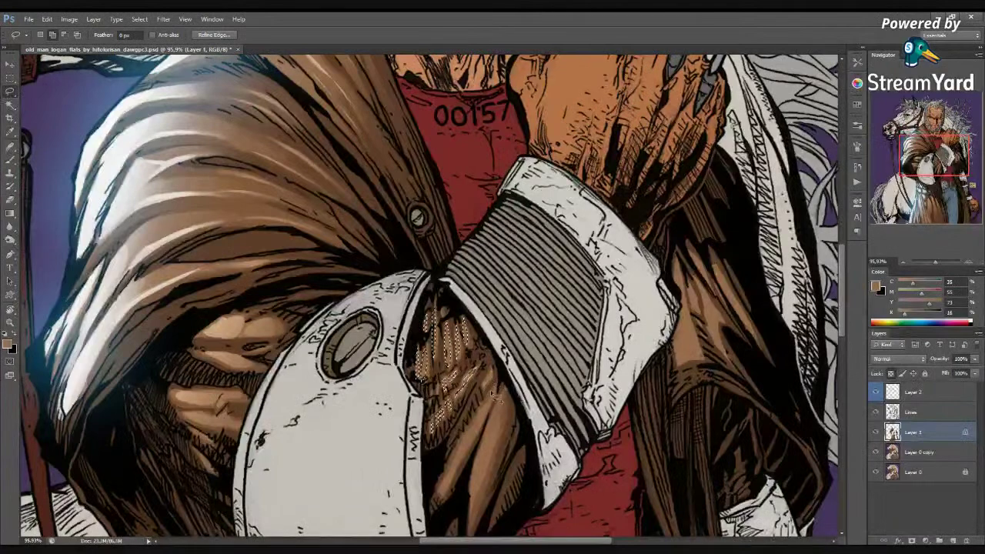
scroll(493, 410, "down", 1)
Sample a darker coat brown and lighten the selected sleeve wrinkles with the Screen-mode brush at 40% opacity
key("ctrl+b")
left_click(494, 410)
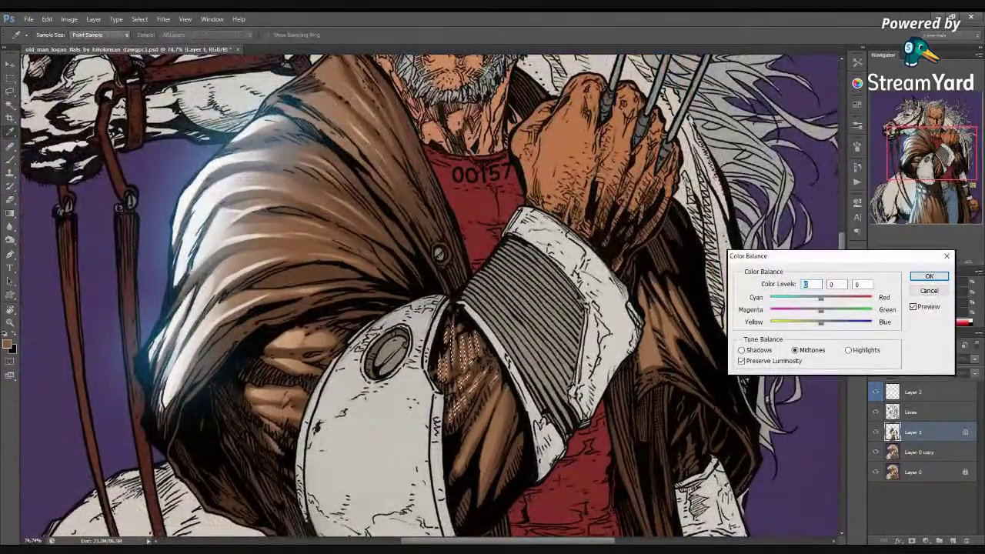
left_click(931, 290)
key("b")
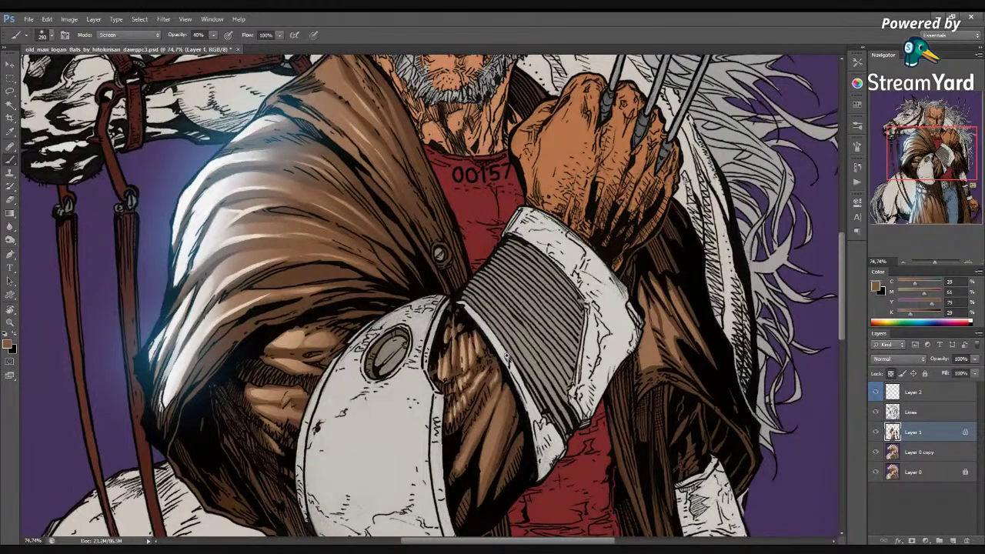
Lasso long slivers on the lower sleeve folds beside the elbow guard and lighten them with the Screen-mode brush
scroll(511, 329, "down", 2)
scroll(516, 379, "up", 1)
left_click_drag(516, 379, 476, 366)
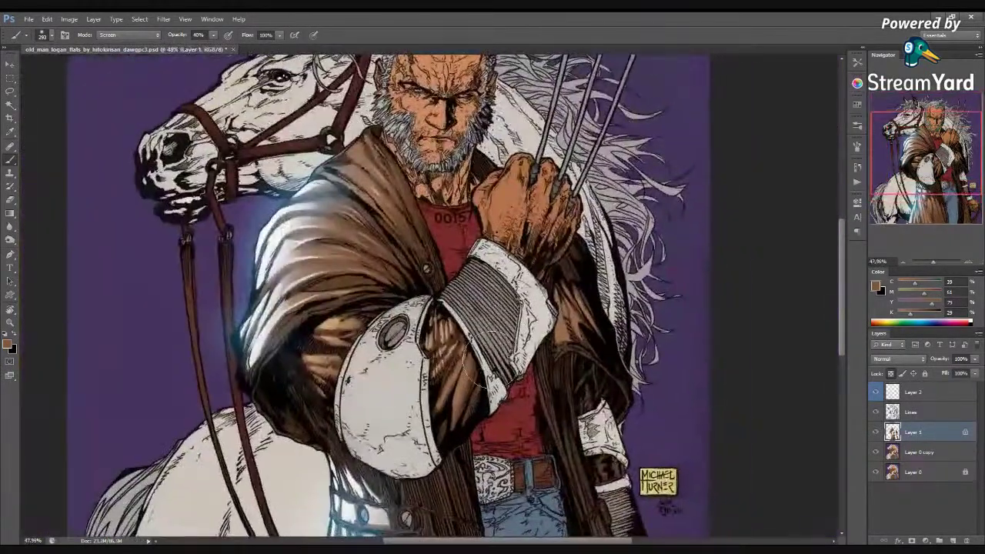
key("l")
scroll(473, 376, "up", 1)
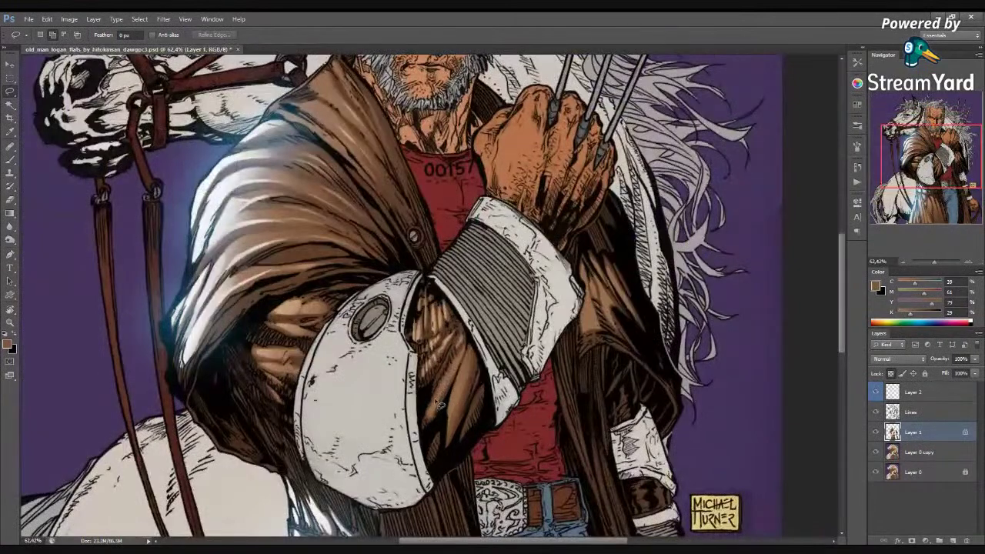
left_click_drag(452, 399, 455, 423)
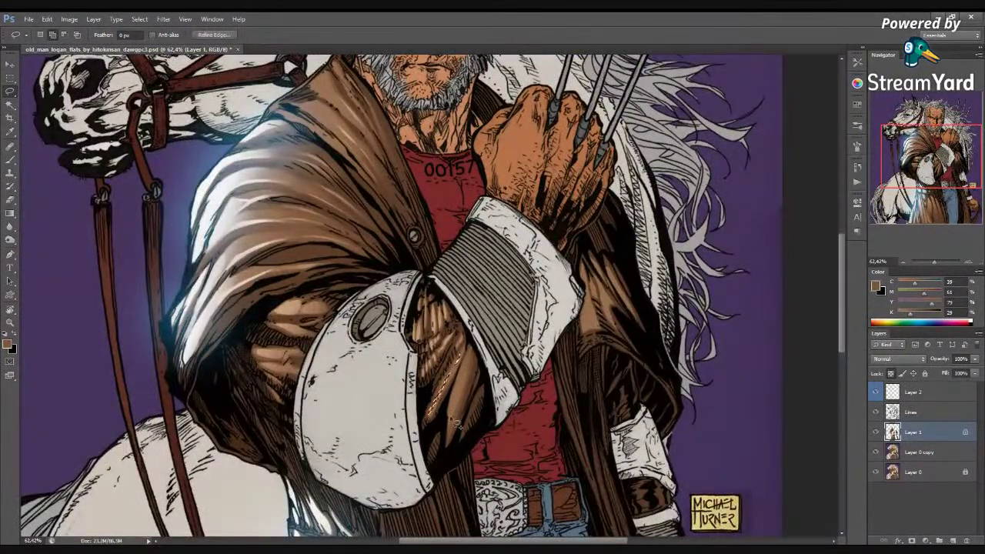
key("b")
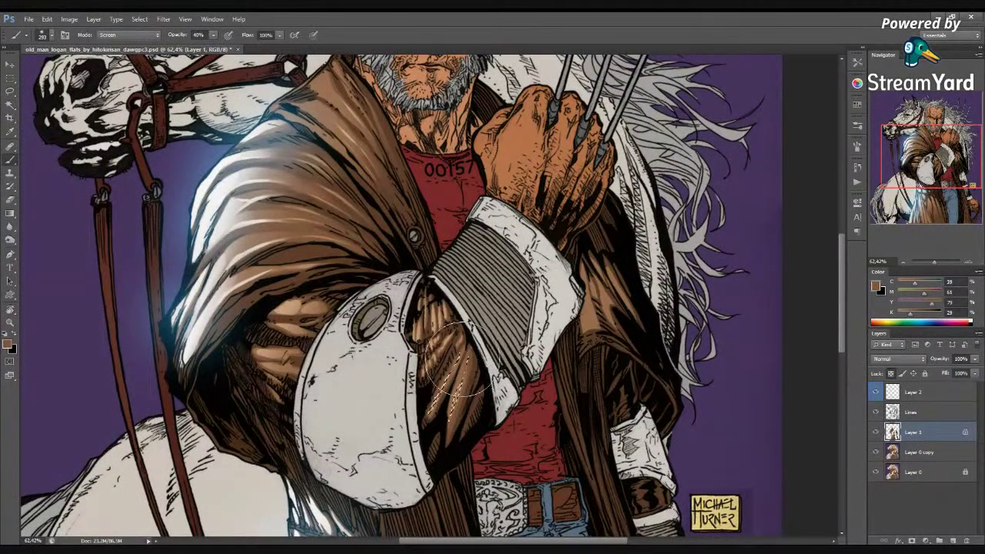
key("l")
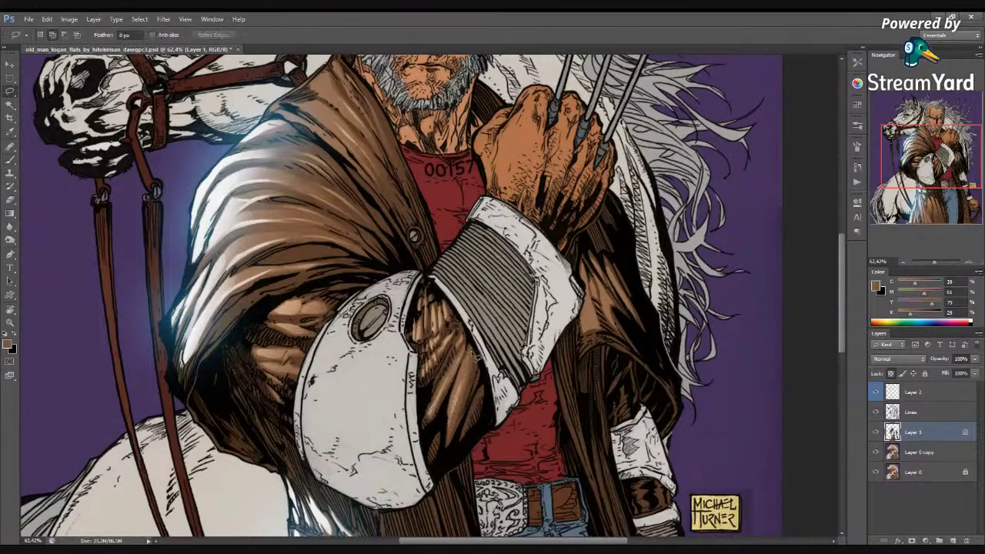
Blend the lower sleeve highlights with the Mixer Brush and check the whole illustration
key("shift+b")
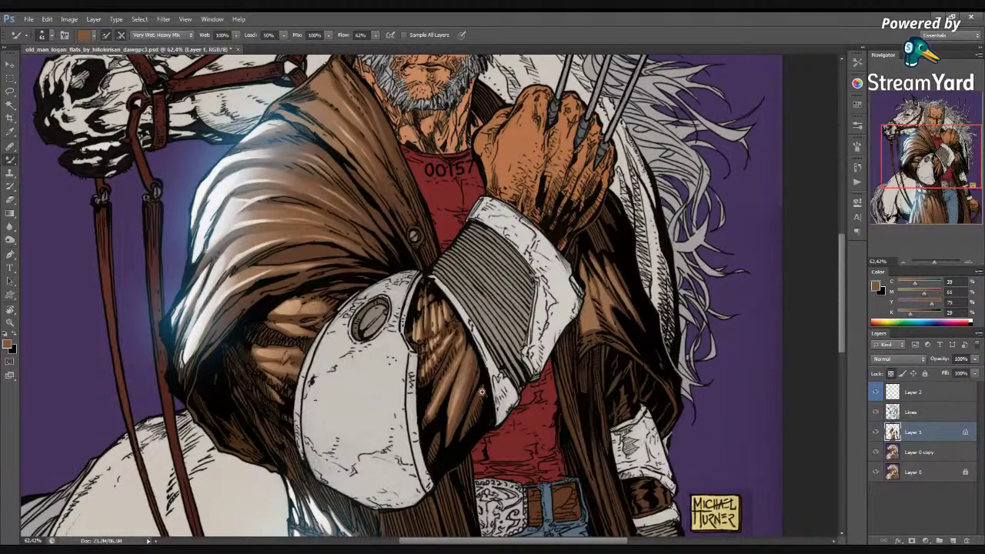
left_click_drag(482, 391, 439, 391)
scroll(456, 381, "down", 1)
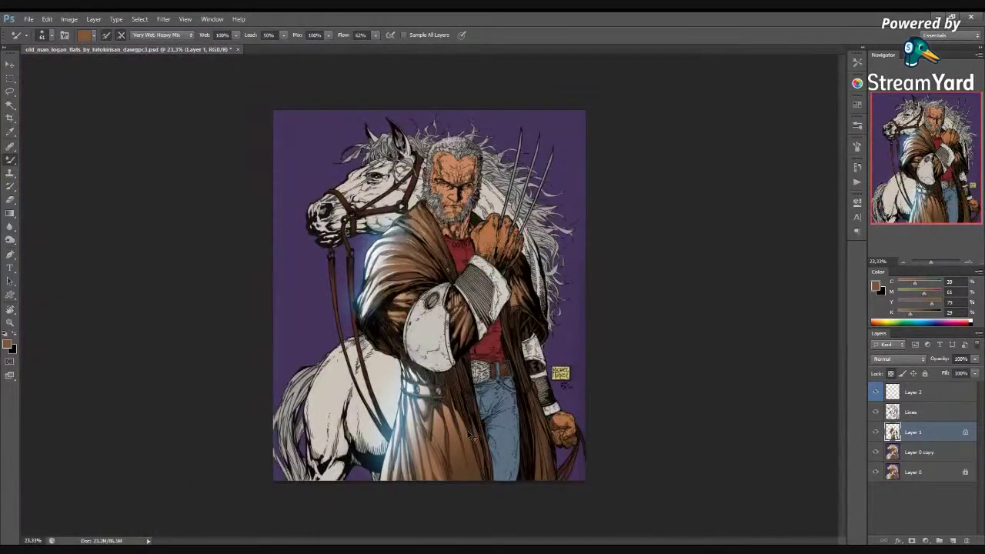
scroll(439, 451, "up", 1)
left_click_drag(440, 451, 380, 377)
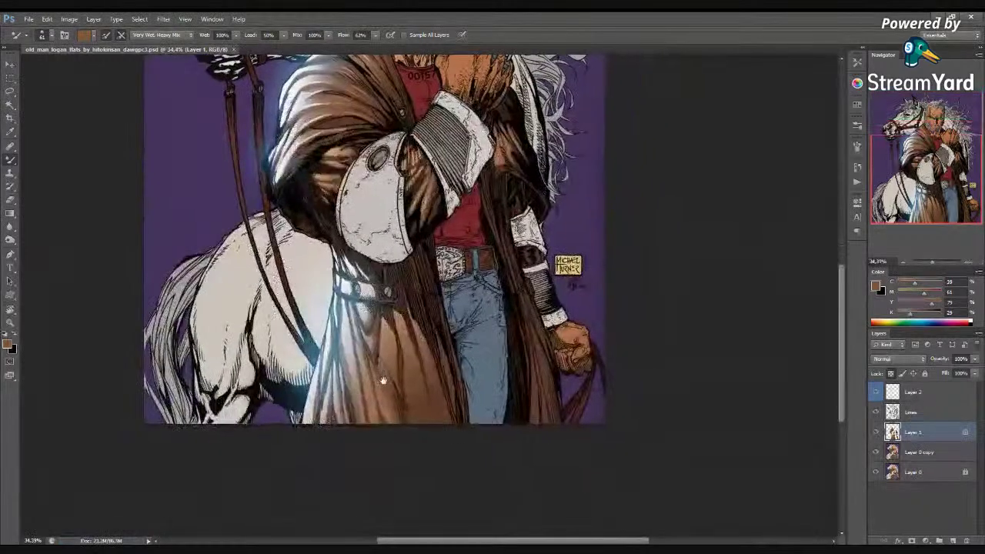
scroll(408, 396, "down", 2)
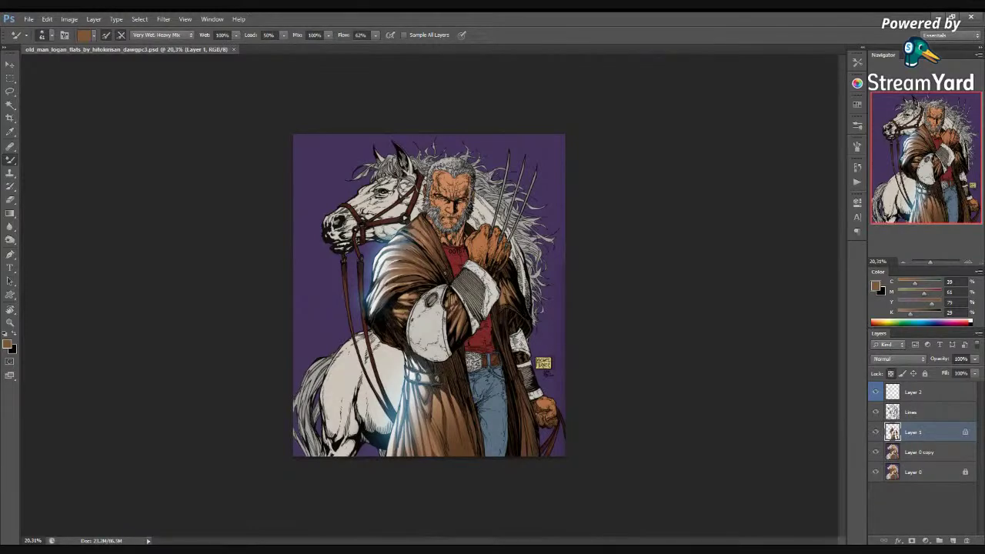
Tilt the canvas and lasso long highlight slivers down the coat's other front panel, from beside the red shirt to the hem
scroll(481, 326, "up", 2)
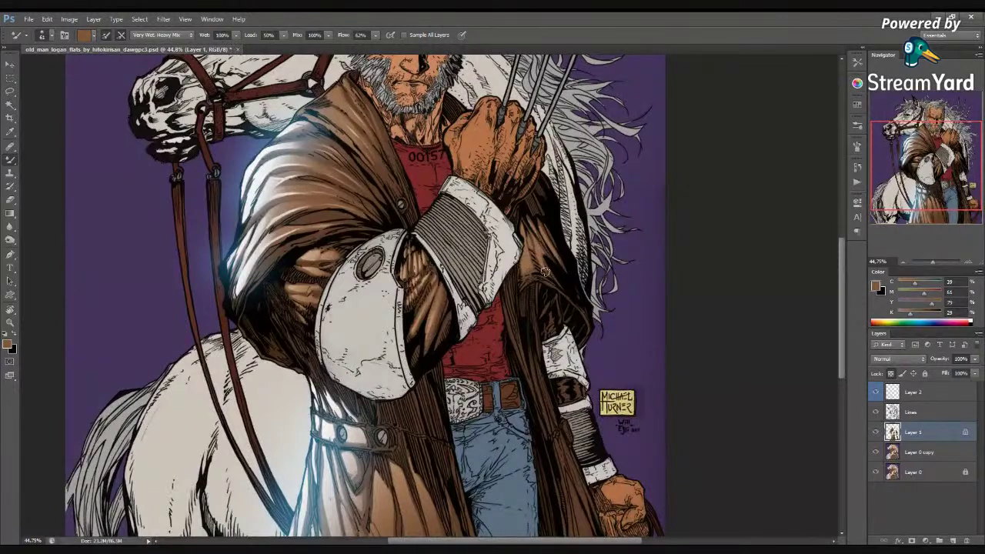
left_click_drag(562, 323, 401, 268)
key("l")
key("r")
mouse_move(435, 347)
left_mouse_down()
mouse_move(401, 356)
mouse_move(433, 426)
mouse_move(444, 344)
mouse_move(444, 377)
mouse_move(444, 341)
left_mouse_up()
key("l")
mouse_move(394, 378)
left_mouse_down()
mouse_move(415, 318)
mouse_move(406, 337)
left_mouse_up()
mouse_move(404, 403)
left_mouse_down()
mouse_move(414, 331)
mouse_move(395, 389)
left_mouse_up()
scroll(431, 339, "down", 1)
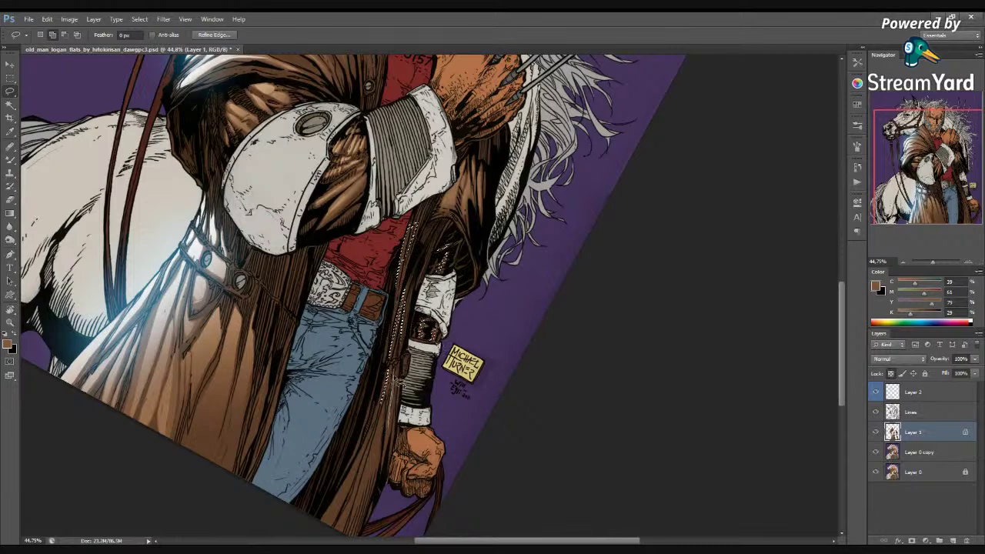
mouse_move(385, 425)
left_mouse_down()
mouse_move(422, 338)
mouse_move(388, 408)
mouse_move(414, 332)
mouse_move(354, 450)
left_mouse_up()
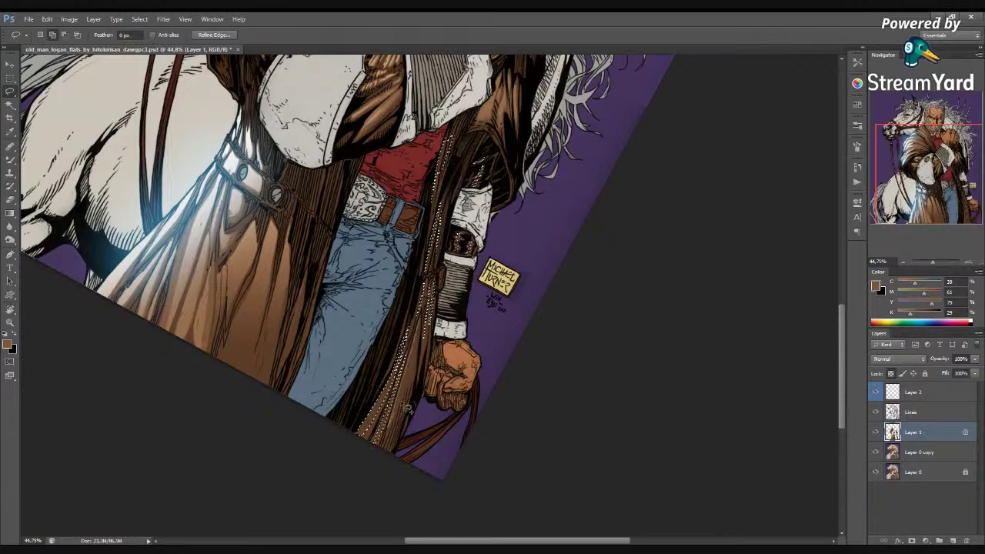
Lighten the selected highlight slivers down the coat's front panel with the Screen-mode brush at 40% opacity
scroll(448, 345, "down", 2)
key("b")
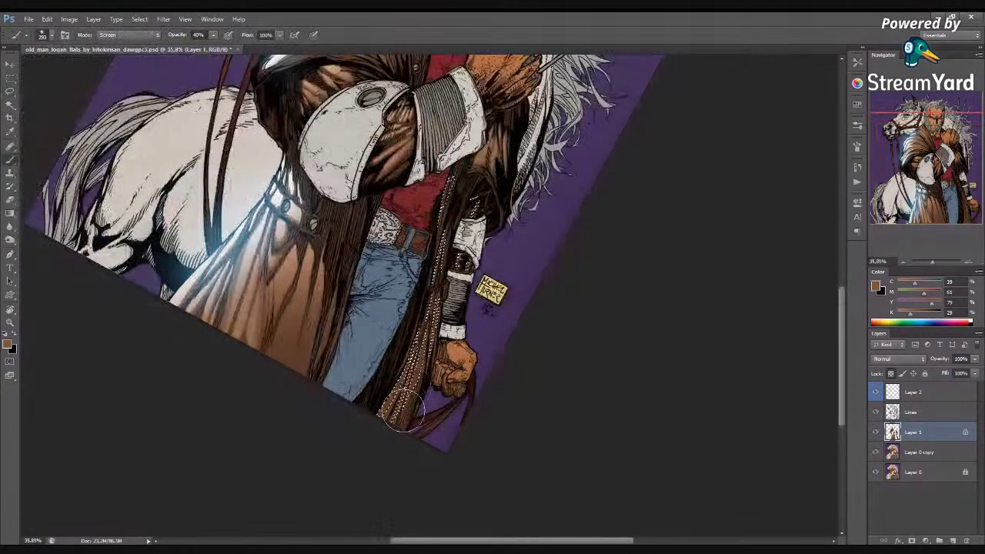
key("ctrl+h")
scroll(483, 323, "down", 2)
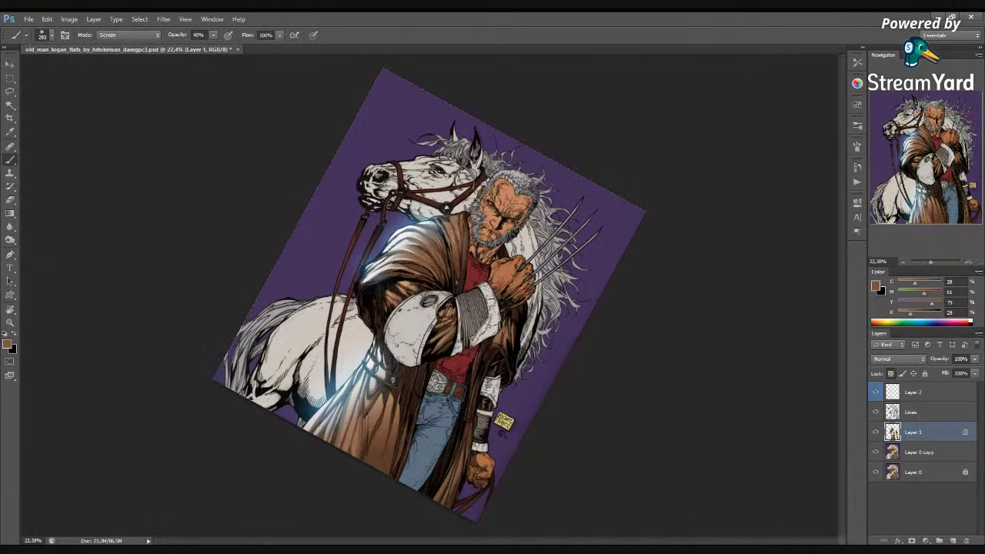
Return the tilted canvas to upright, save the file and check the whole illustration
key("Escape")
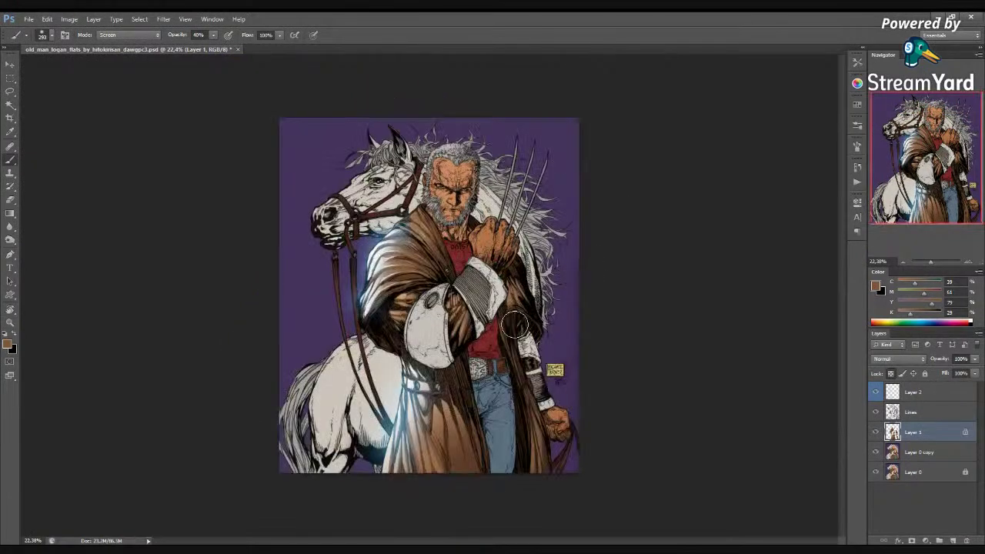
key("ctrl+s")
scroll(511, 312, "down", 1)
scroll(464, 338, "up", 1)
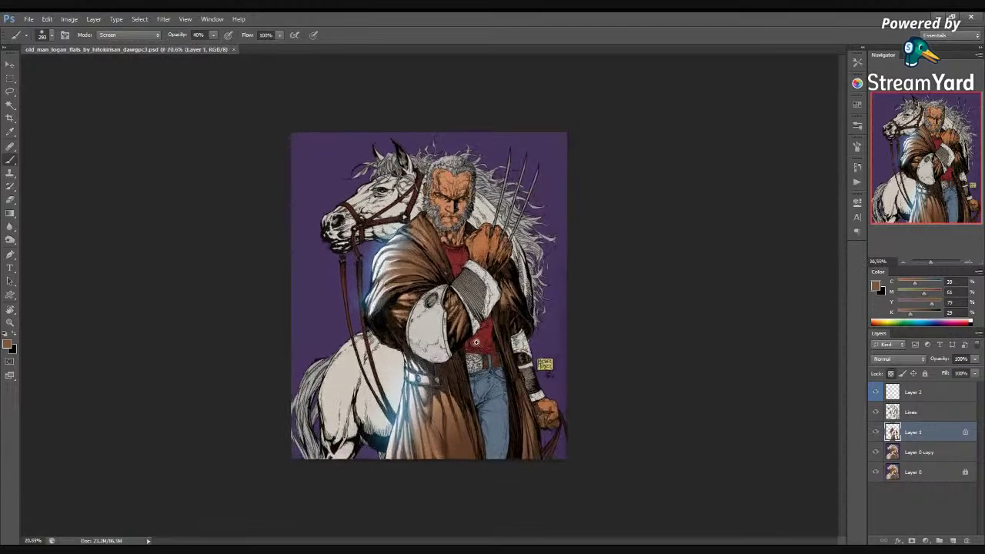
scroll(469, 352, "up", 1)
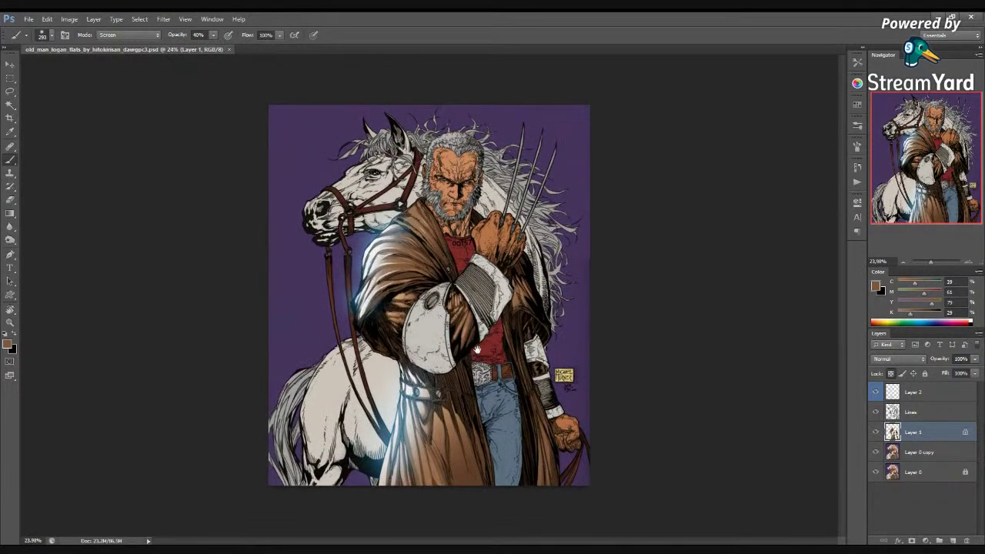
scroll(459, 364, "down", 1)
key("g")
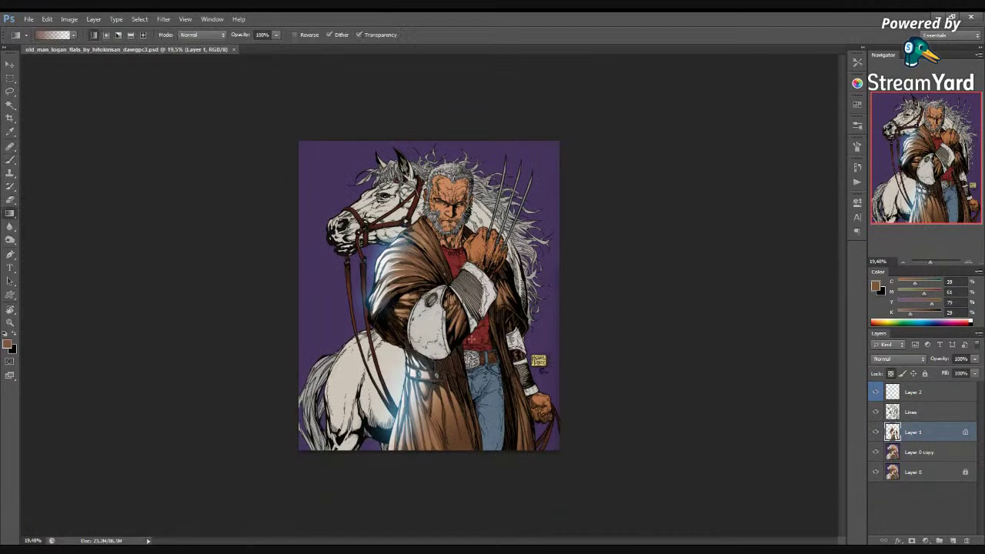
scroll(507, 356, "down", 1)
left_click_drag(325, 225, 426, 328)
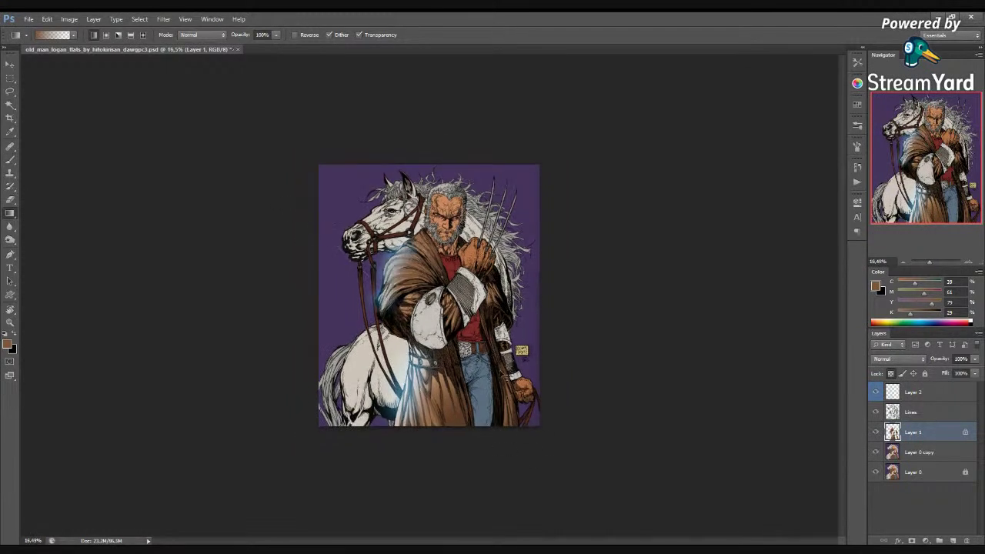
key("ctrl+z")
left_click(450, 324, "alt")
left_click_drag(206, 217, 500, 459)
key("ctrl+z")
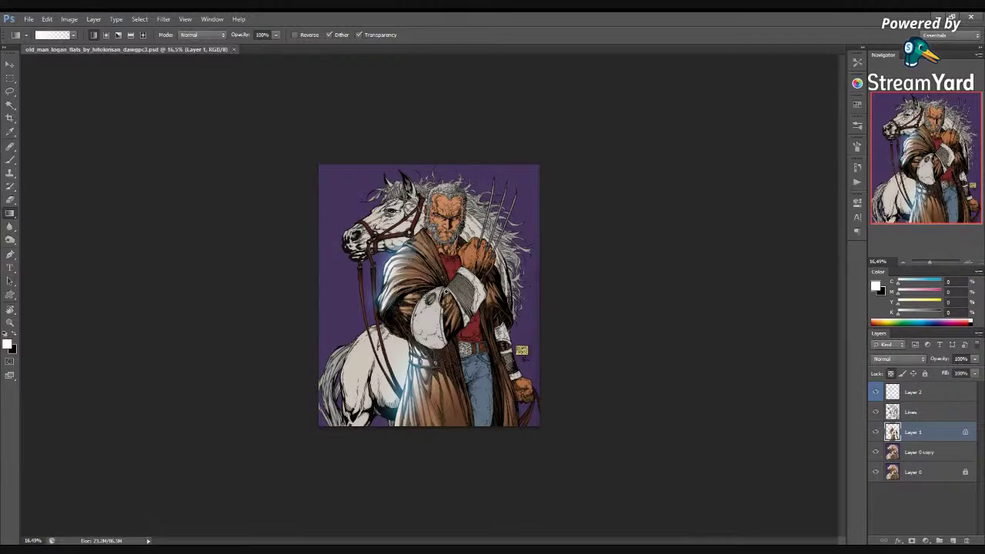
Sample a light coat brown and paint it over the coat's shoulder, sleeve and front panels in Hard Light mode at 40% opacity
scroll(450, 296, "up", 1)
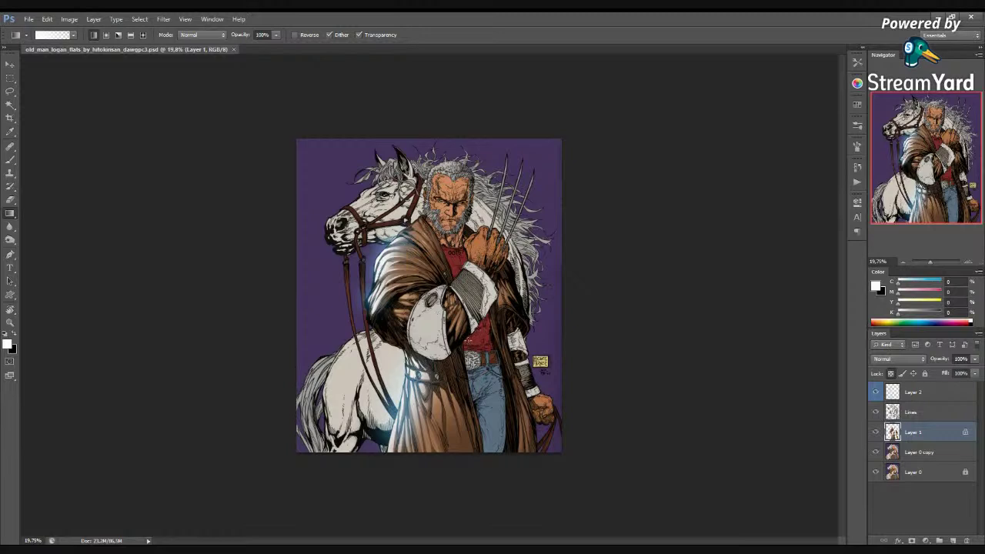
key("b")
left_click(420, 224, "alt")
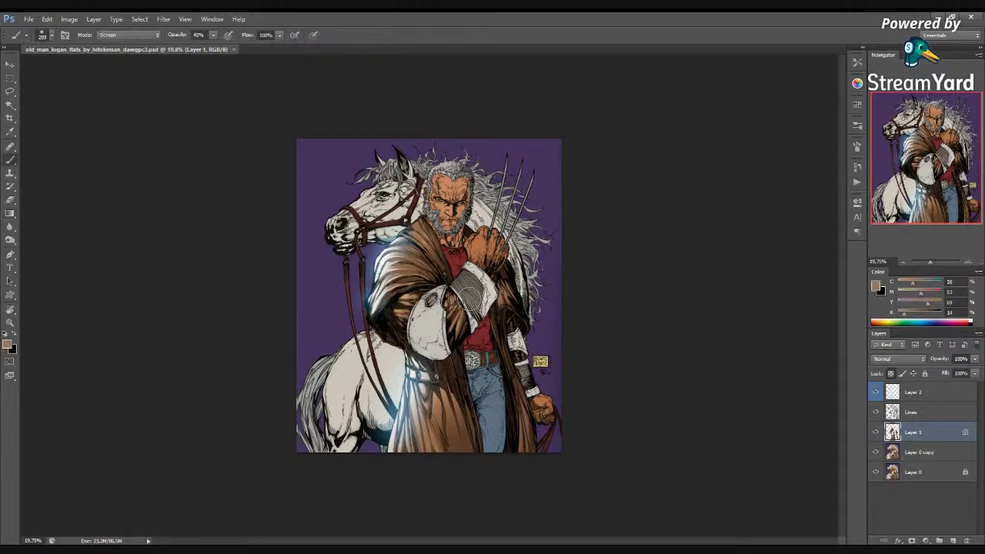
left_click_drag(477, 334, 508, 338)
key("alt+shift+h")
mouse_move(425, 251)
left_mouse_down()
mouse_move(390, 374)
mouse_move(414, 250)
mouse_move(403, 281)
mouse_move(385, 382)
mouse_move(383, 304)
mouse_move(378, 343)
left_mouse_up()
mouse_move(444, 324)
left_mouse_down()
mouse_move(453, 450)
mouse_move(431, 378)
left_mouse_up()
mouse_move(498, 319)
left_mouse_down()
mouse_move(514, 322)
mouse_move(499, 337)
mouse_move(502, 351)
left_mouse_up()
scroll(508, 313, "down", 1)
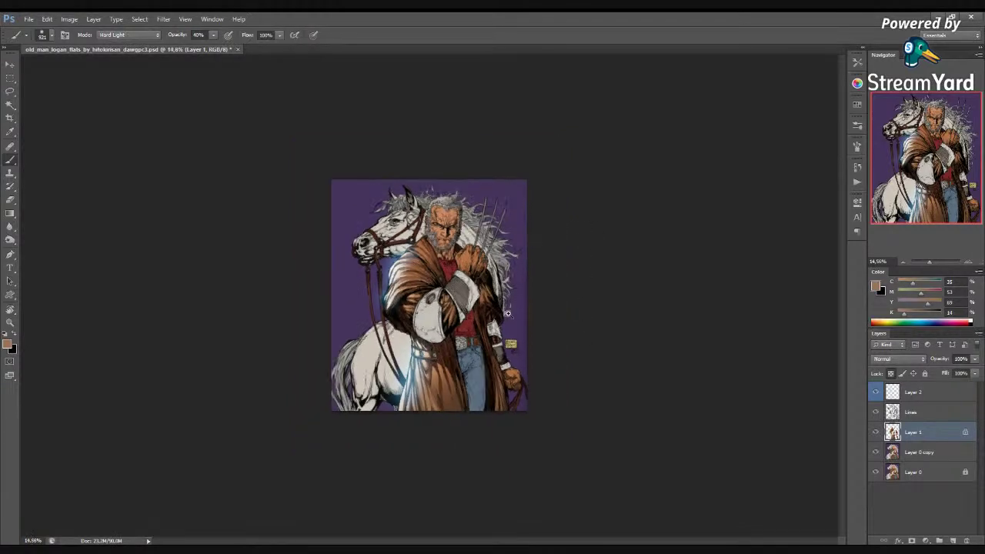
left_click_drag(469, 291, 452, 293)
scroll(457, 287, "up", 2)
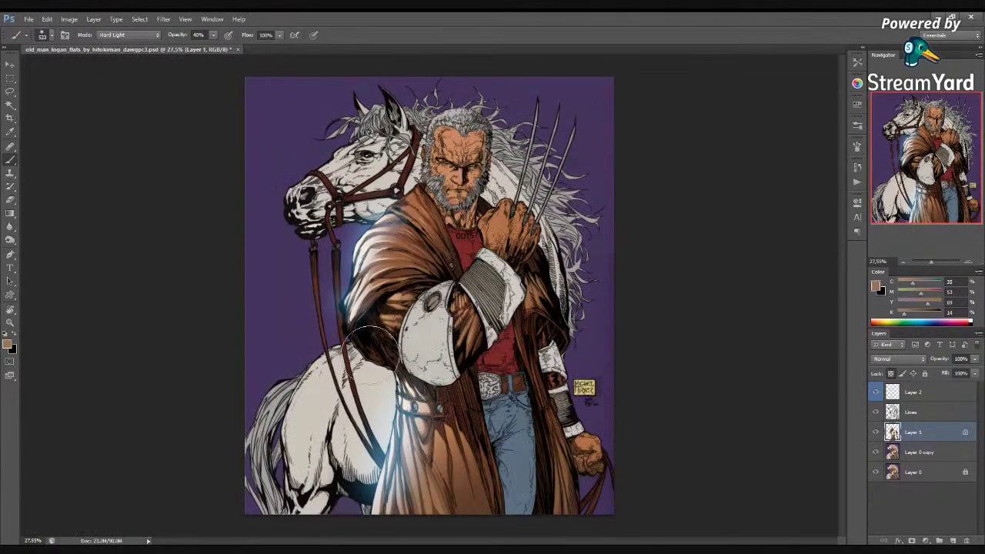
Brush more Hard Light brown across the sleeves and lower coat, enlarge the brush to 1177 px and save the file
scroll(502, 362, "down", 1)
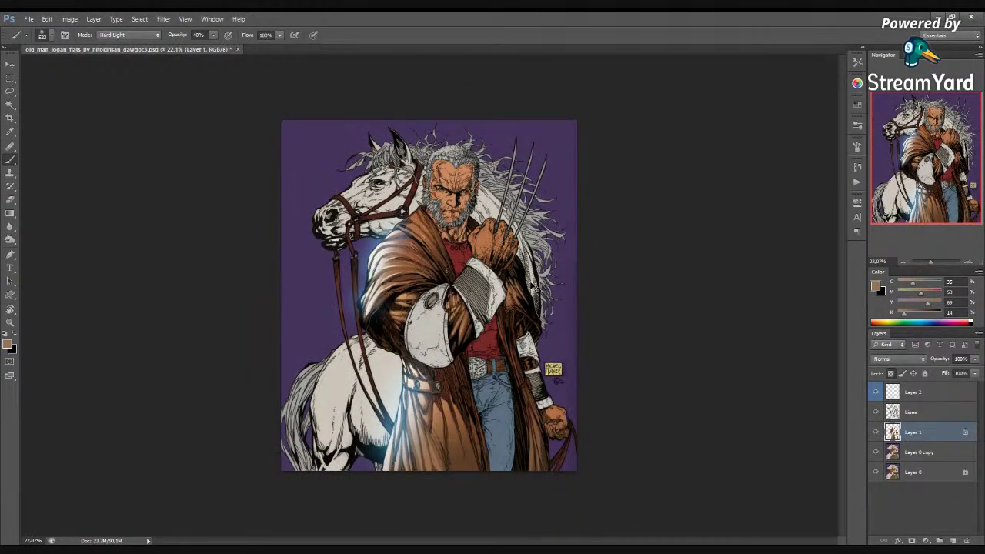
scroll(539, 277, "down", 1)
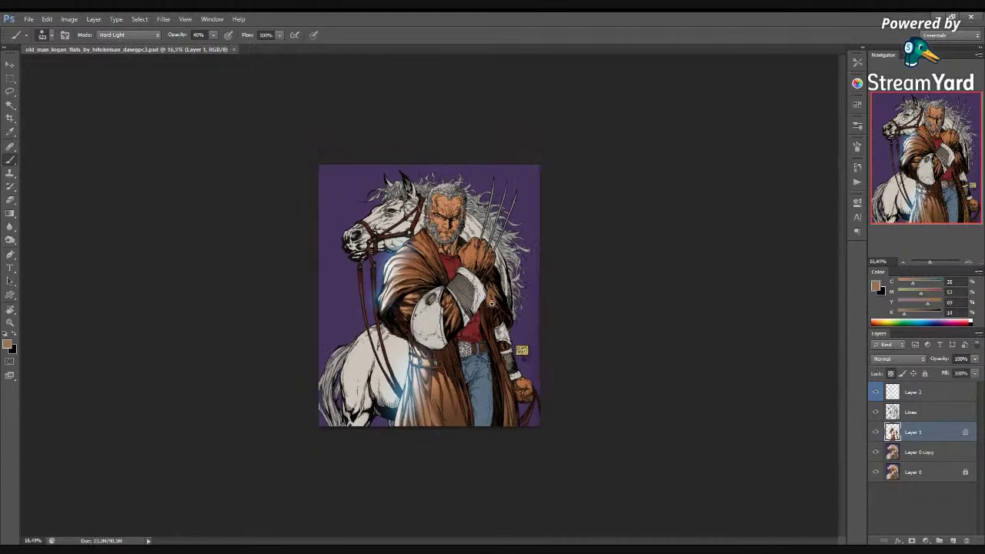
mouse_move(490, 310)
left_mouse_down()
mouse_move(452, 316)
mouse_move(427, 321)
left_mouse_up()
left_click_drag(437, 378, 459, 397)
right_click(514, 354, "alt")
scroll(518, 272, "up", 3)
key("ctrl+s")
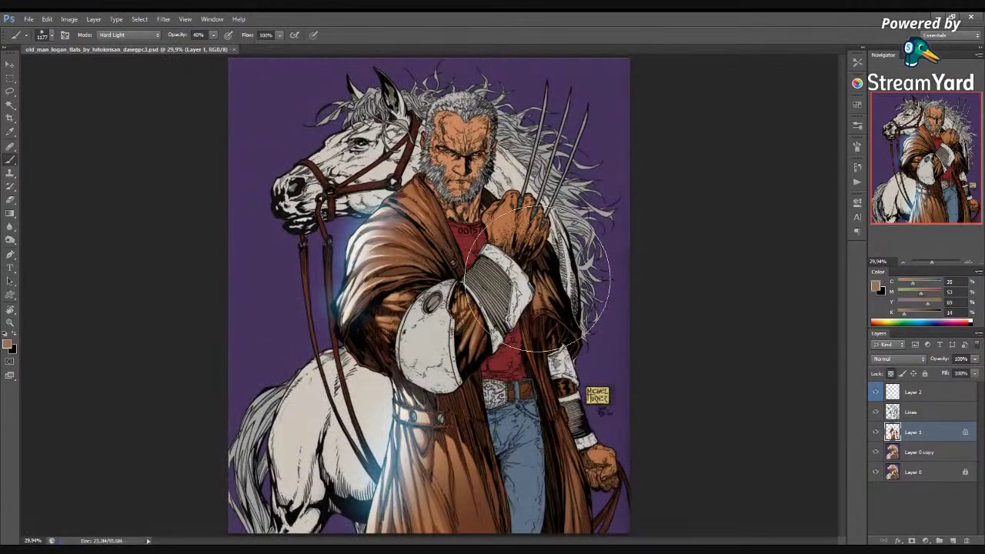
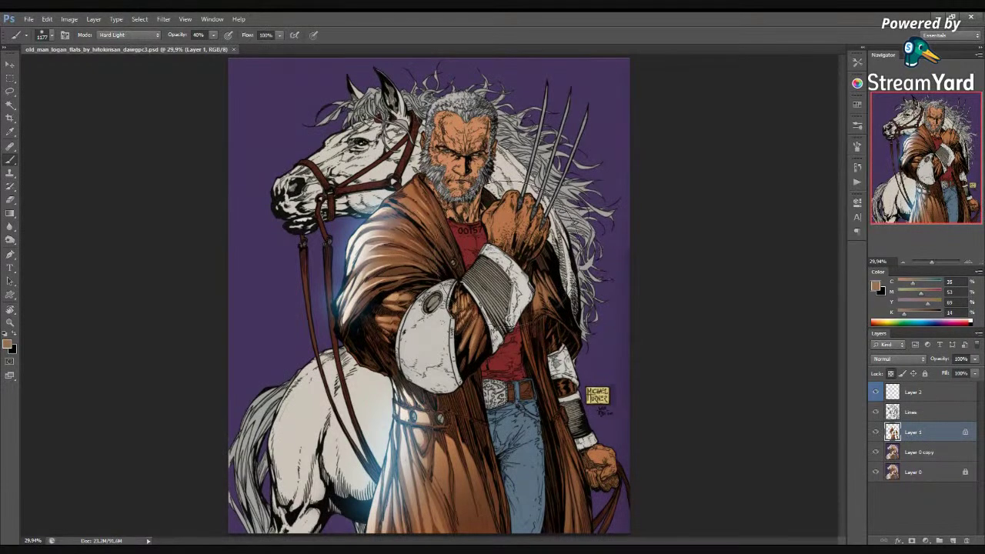
Merge the rendered coat's Layer 1 down into Layer 0 copy and save the file
scroll(505, 352, "down", 5)
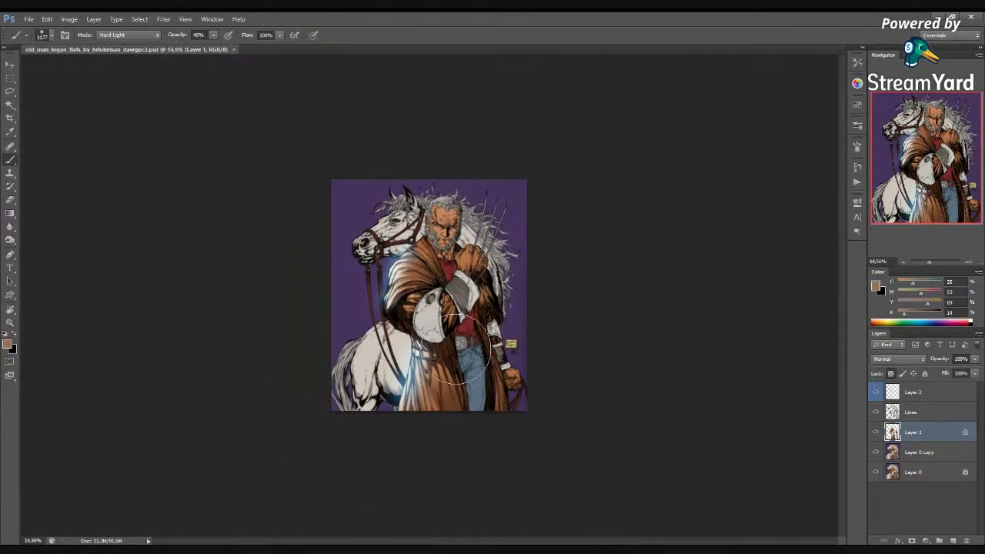
key("Delete")
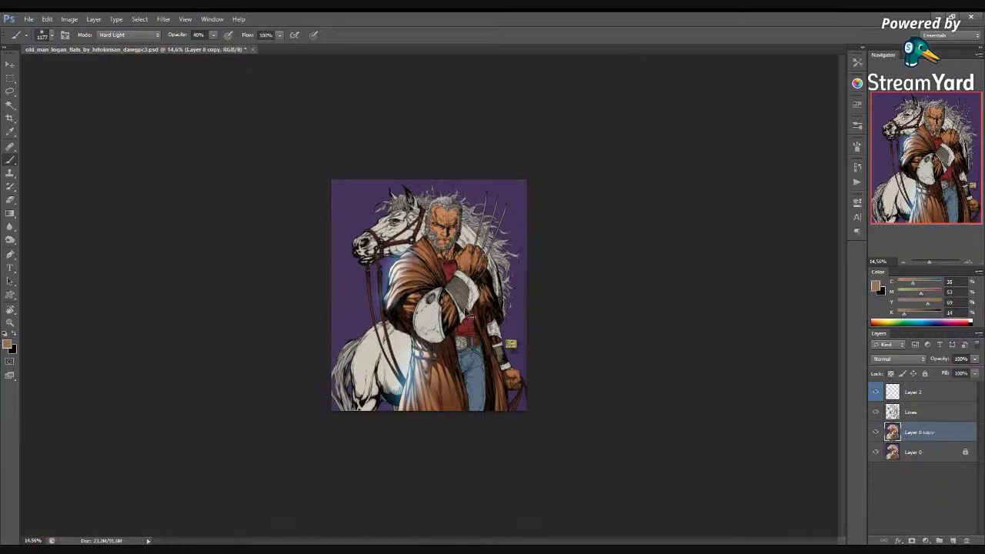
scroll(470, 311, "up", 3)
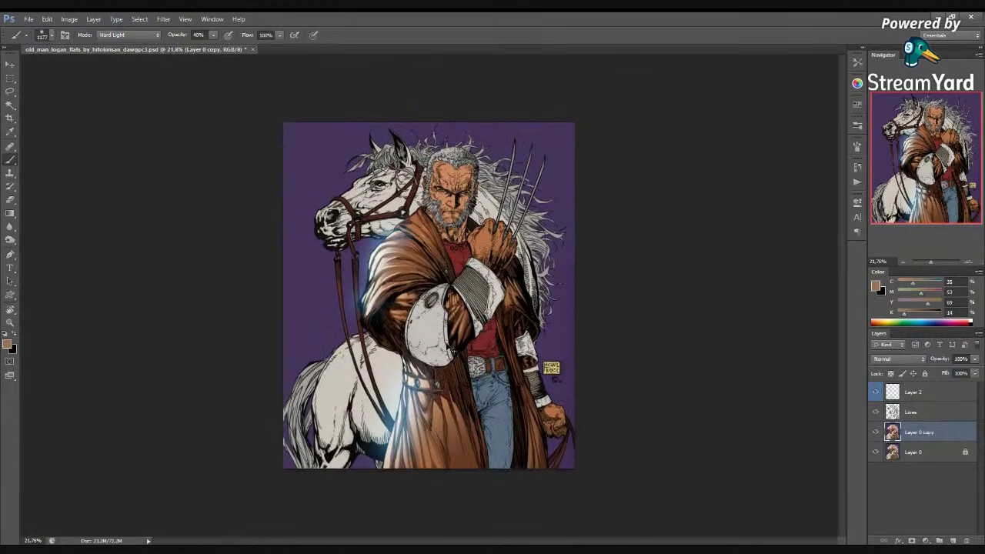
scroll(448, 341, "up", 1)
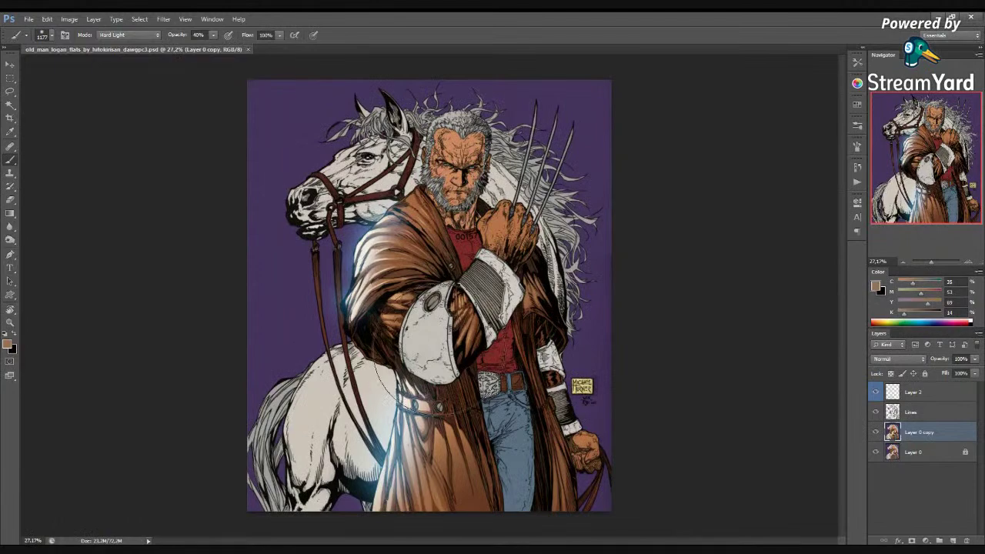
key("w")
left_click(430, 360)
key("ctrl+j")
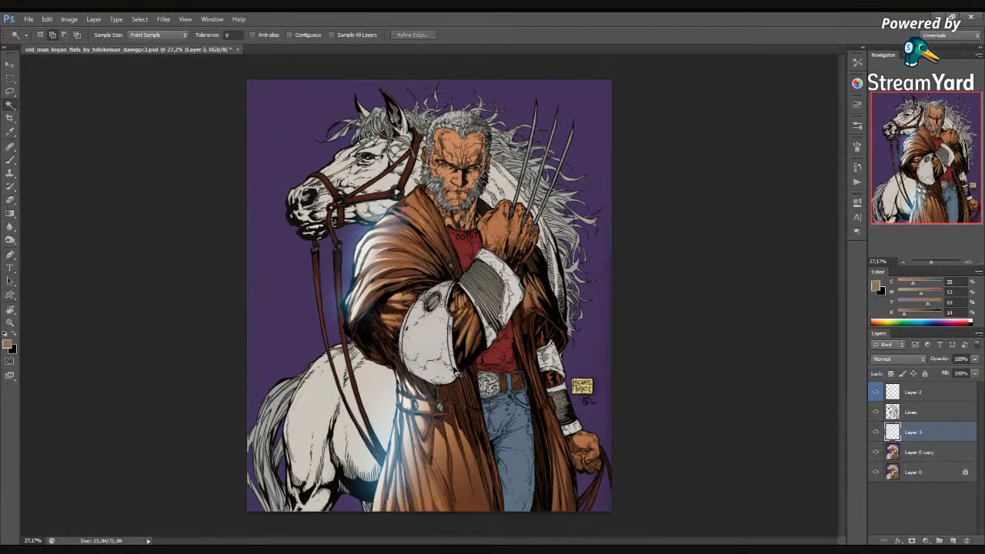
scroll(449, 334, "up", 3)
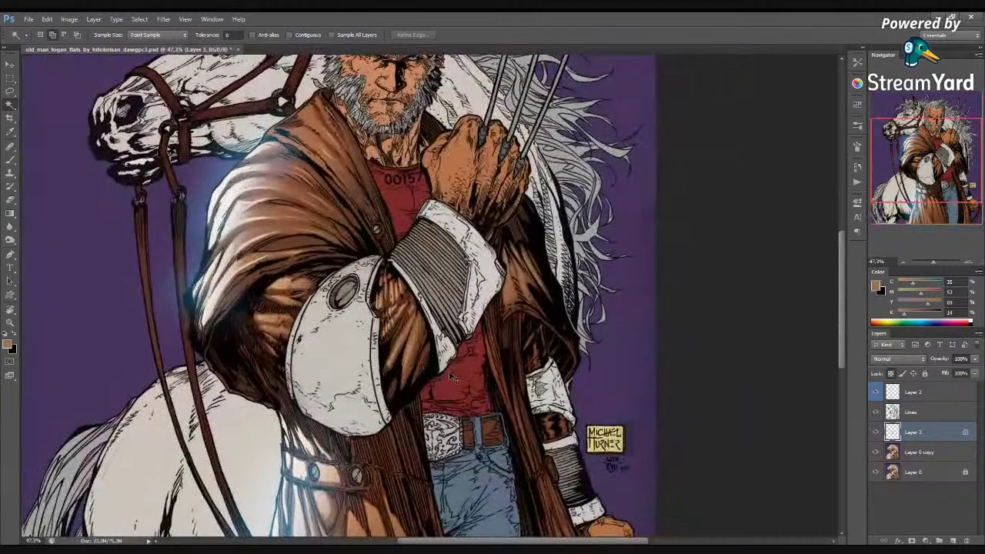
key("ctrl+u")
left_click_drag(822, 309, 813, 312)
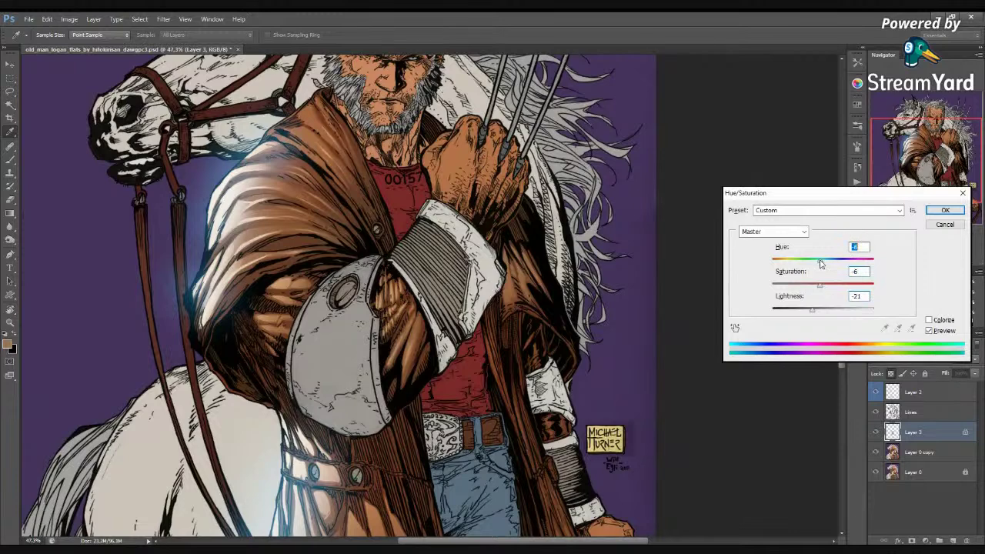
left_click(934, 226)
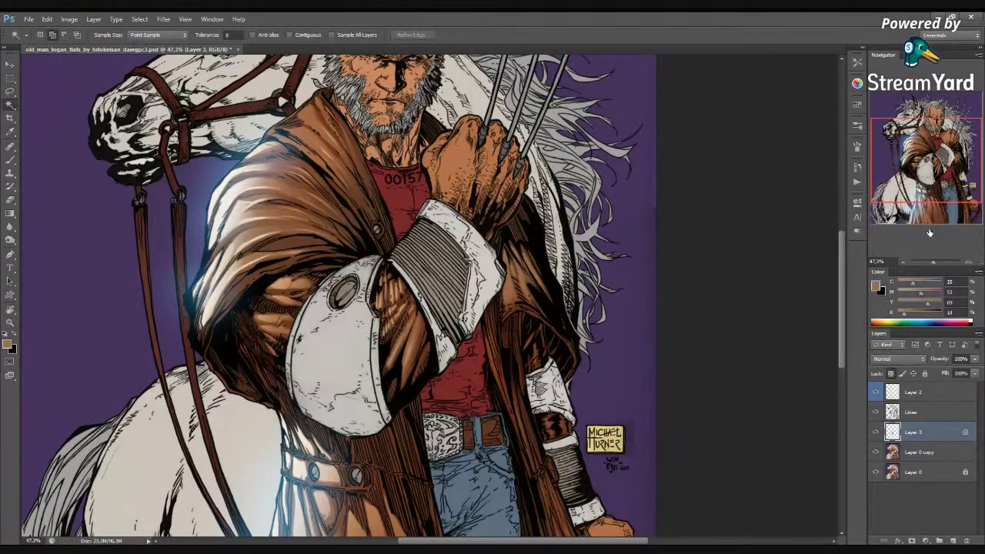
left_click(370, 360)
key("ctrl+d")
scroll(464, 426, "down", 3)
key("Delete")
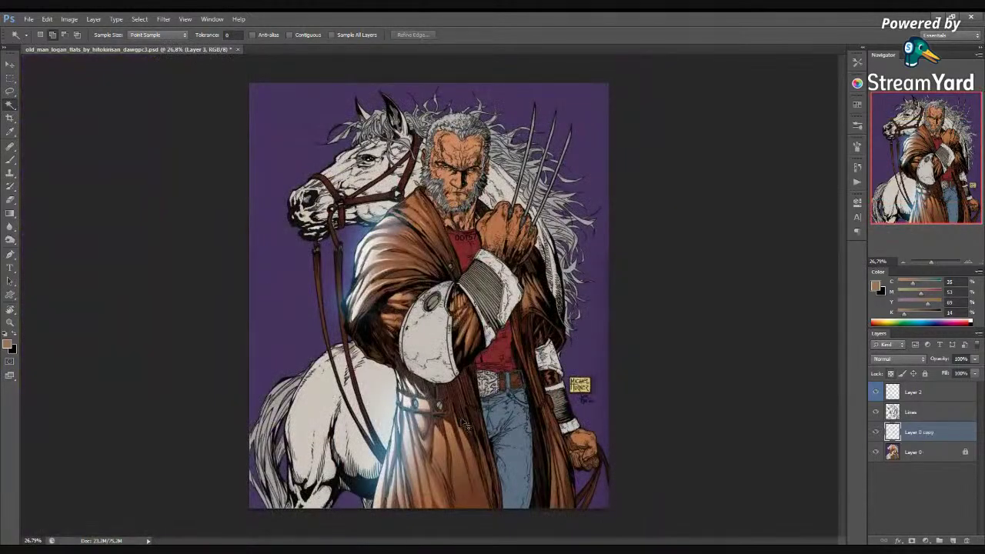
Select the elbow guard, cuffs and belt buckle with the Magic Wand, copy them to a new layer and lock its transparency
left_click(432, 361)
left_click(490, 383)
left_click(493, 333)
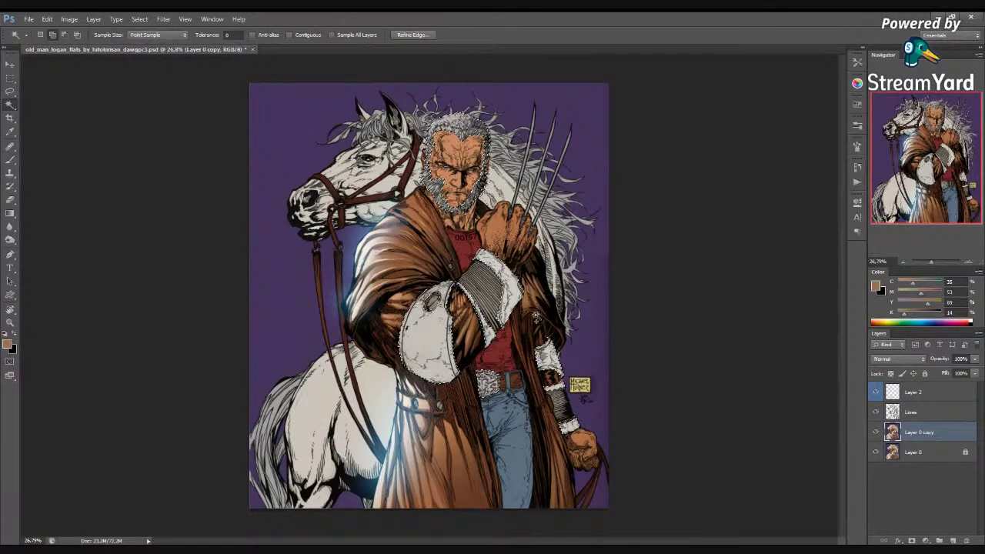
key("ctrl+j")
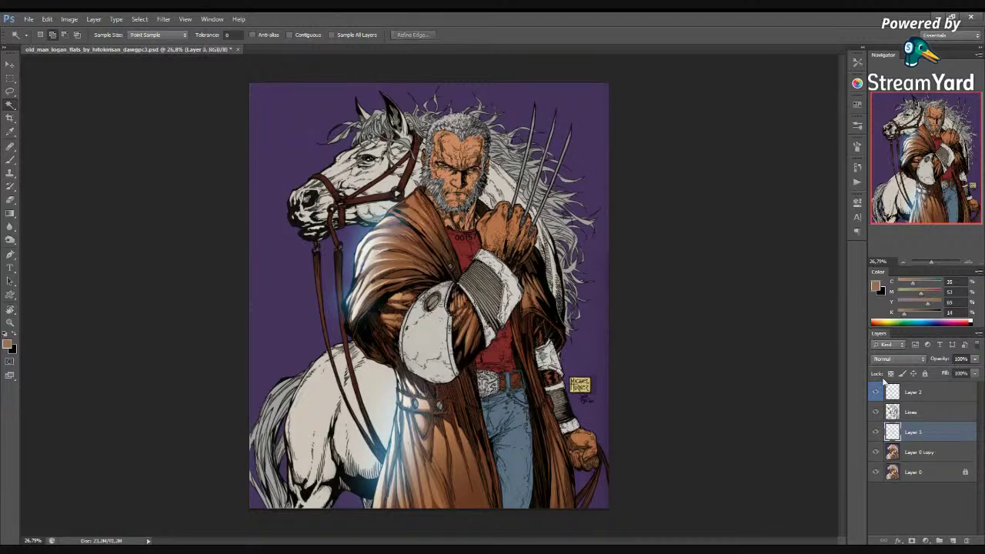
key("g")
left_click(441, 331, "alt")
left_click(466, 330, "alt")
scroll(466, 341, "up", 1)
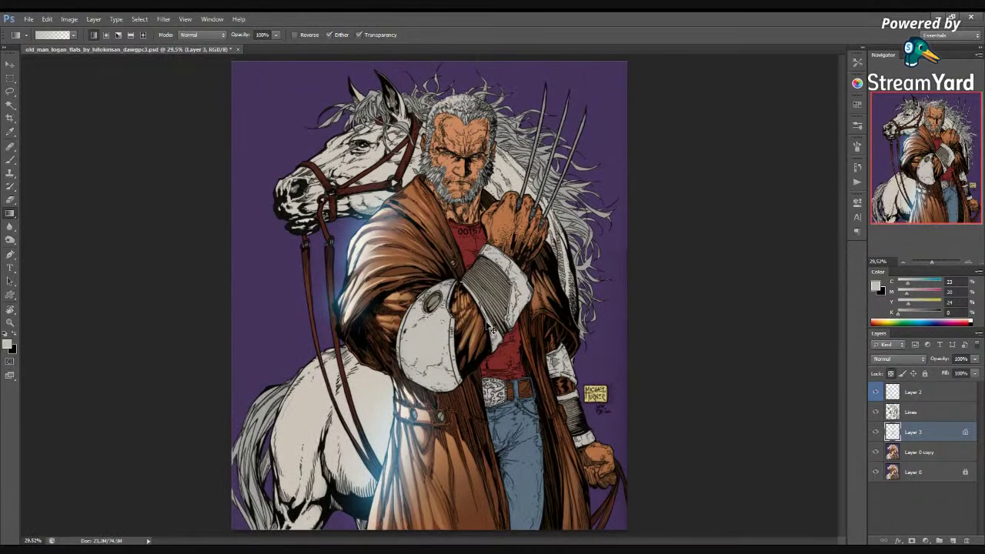
Darken the copied armor slightly with Hue/Saturation and warm its midtones with Color Balance levels +14, 0, -16
key("ctrl+u")
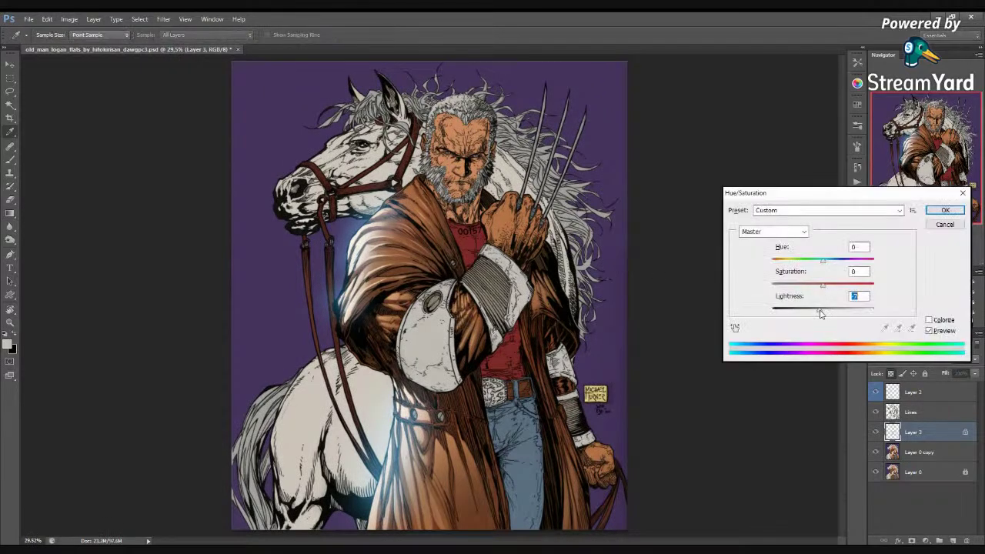
left_click(945, 210)
key("ctrl+b")
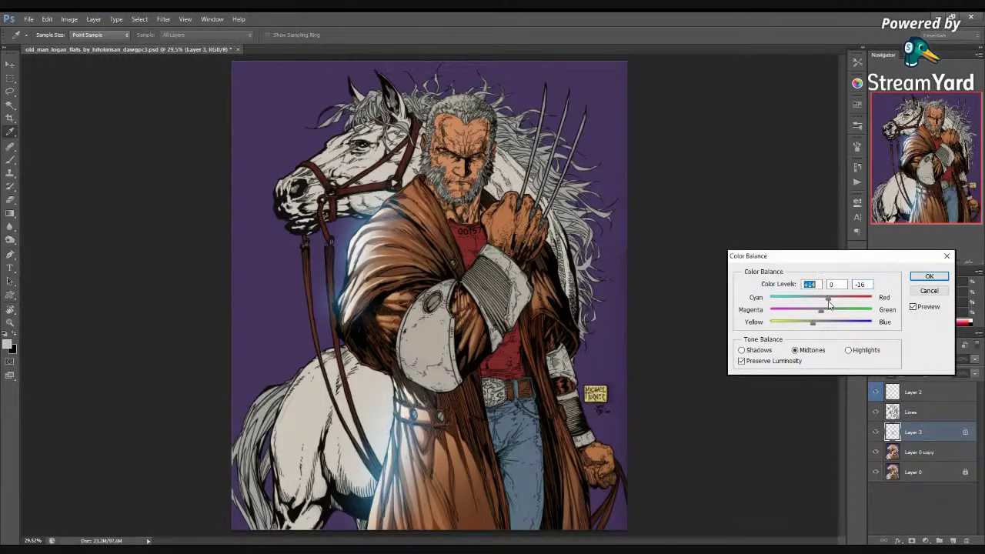
key("Return")
Lasso the elbow guard's narrow edge strip beside the sleeve, from its upper tip down to the lower corner
key("g")
scroll(448, 350, "up", 3)
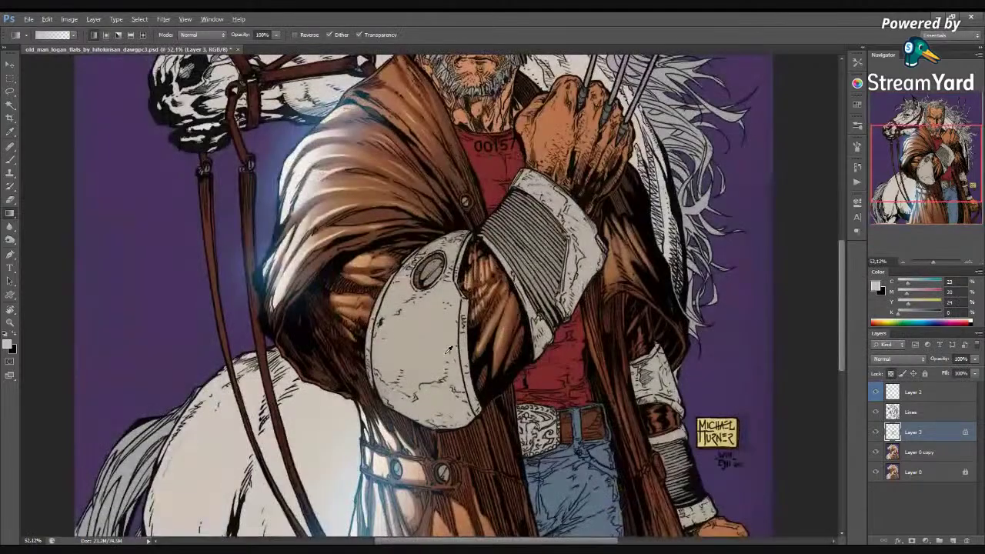
left_click_drag(484, 360, 382, 388)
key("l")
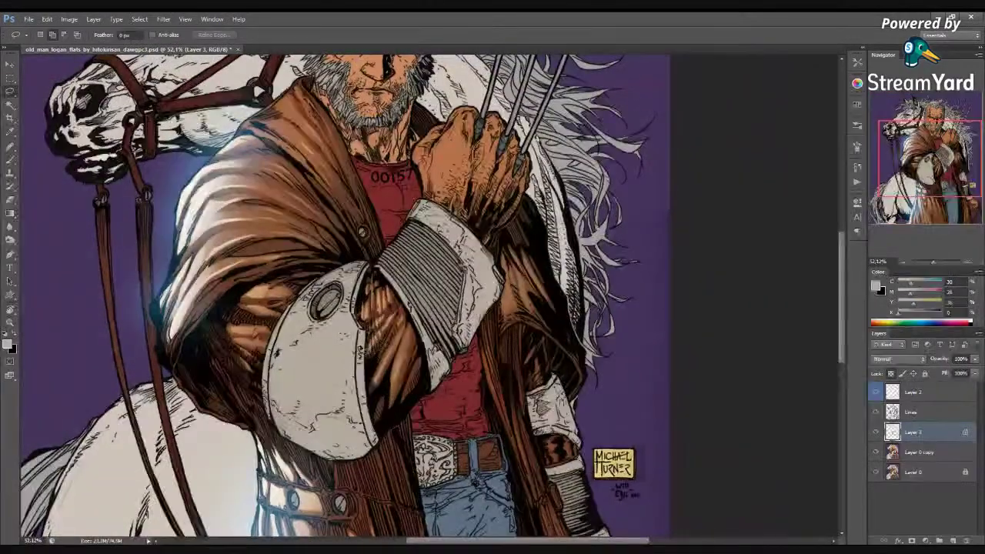
scroll(341, 318, "up", 3)
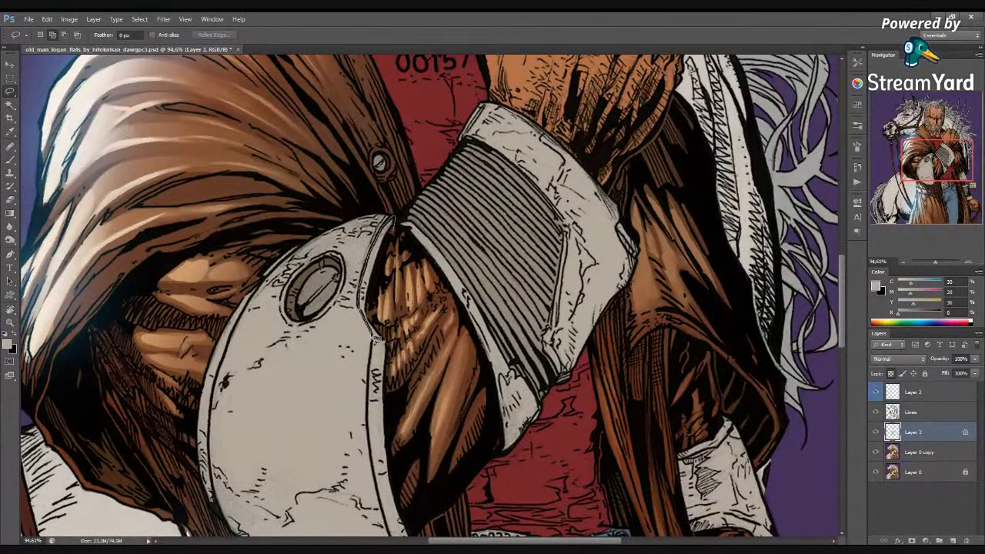
left_click_drag(397, 283, 387, 343)
left_click_drag(387, 345, 365, 277)
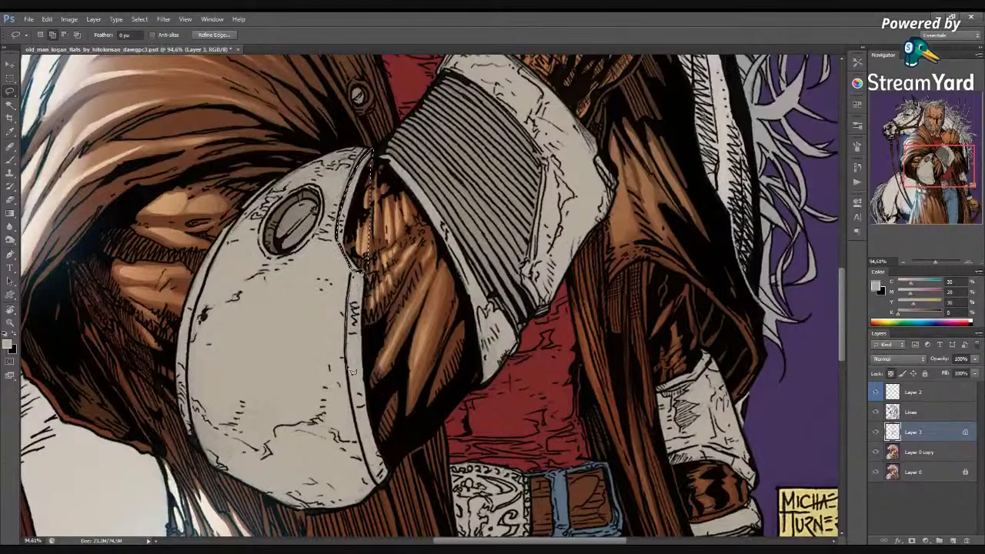
left_click_drag(377, 479, 385, 337)
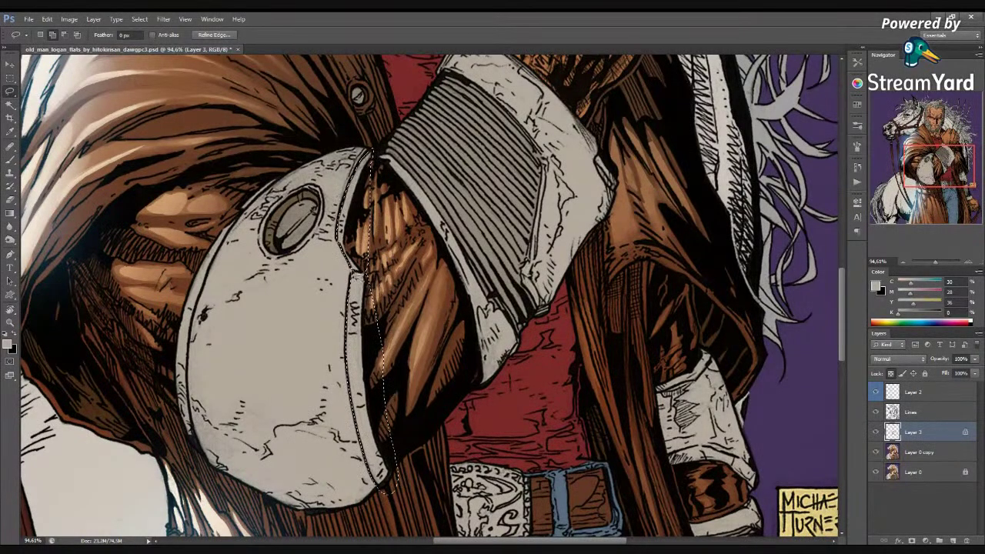
Darken the lassoed edge strip with Hue/Saturation at lightness -34 and shift its hue slightly below zero
key("g")
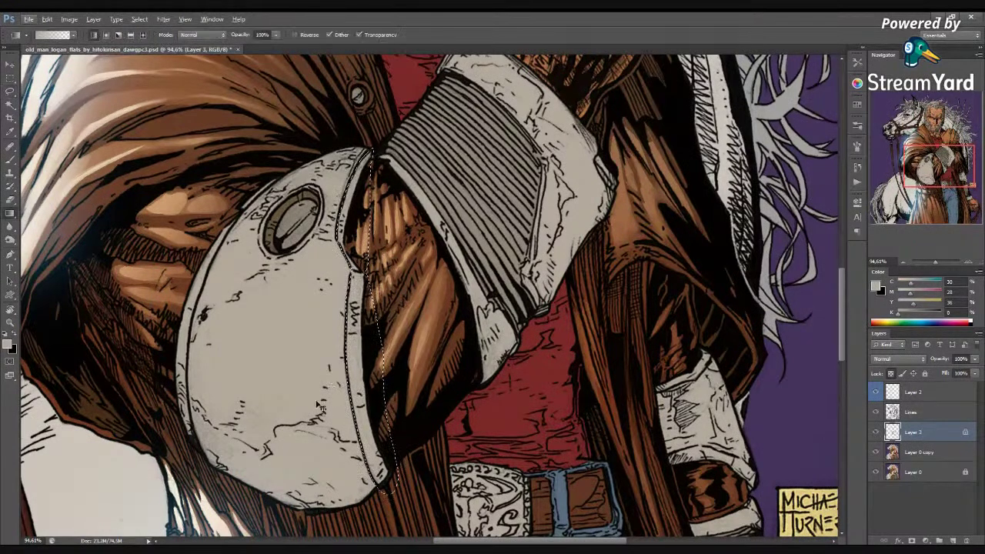
key("ctrl+h")
key("ctrl+u")
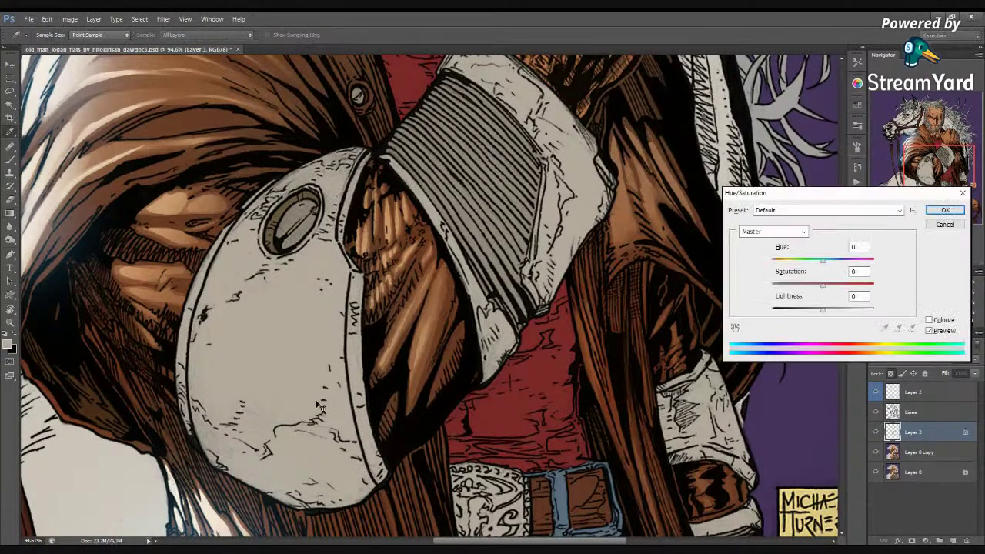
left_click_drag(820, 314, 803, 315)
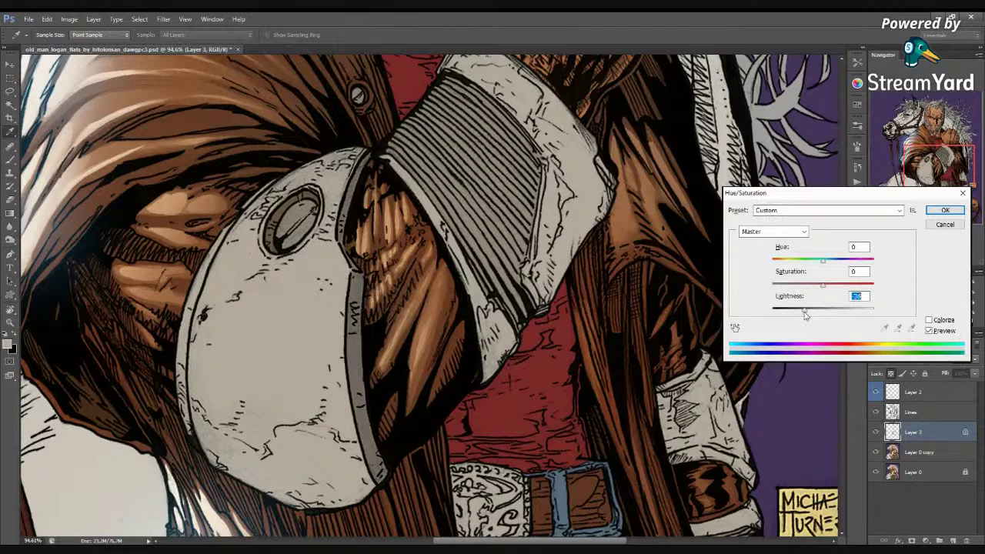
scroll(529, 378, "down", 4)
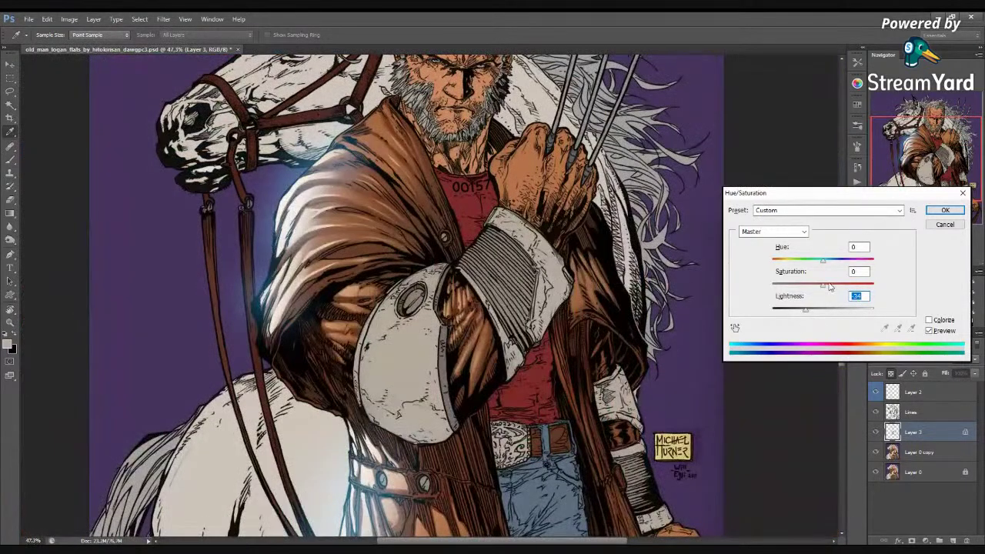
left_click_drag(822, 264, 826, 264)
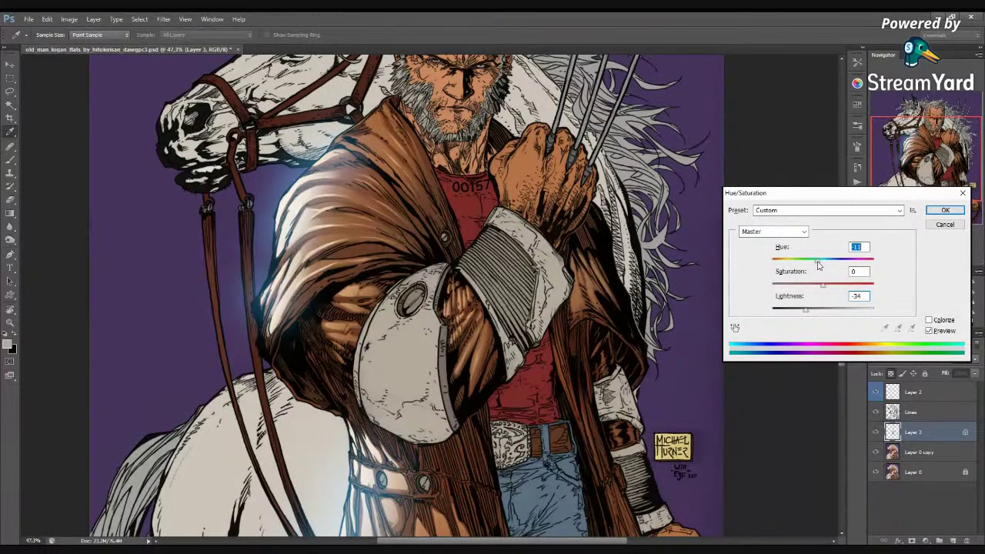
left_click(945, 210)
Warm the edge strip's midtones with Color Balance levels +7, 0, -7 and save the file
key("ctrl+b")
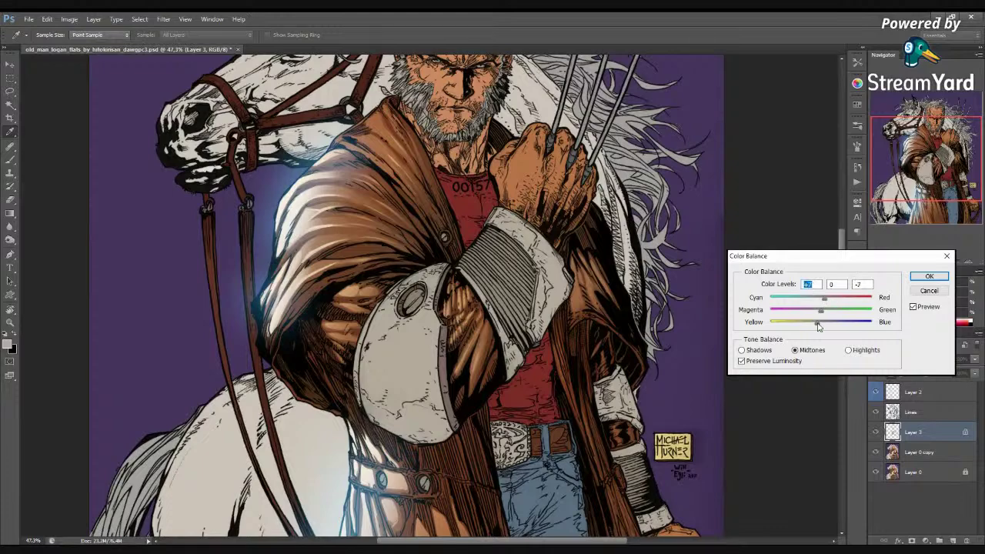
left_click(929, 276)
key("g")
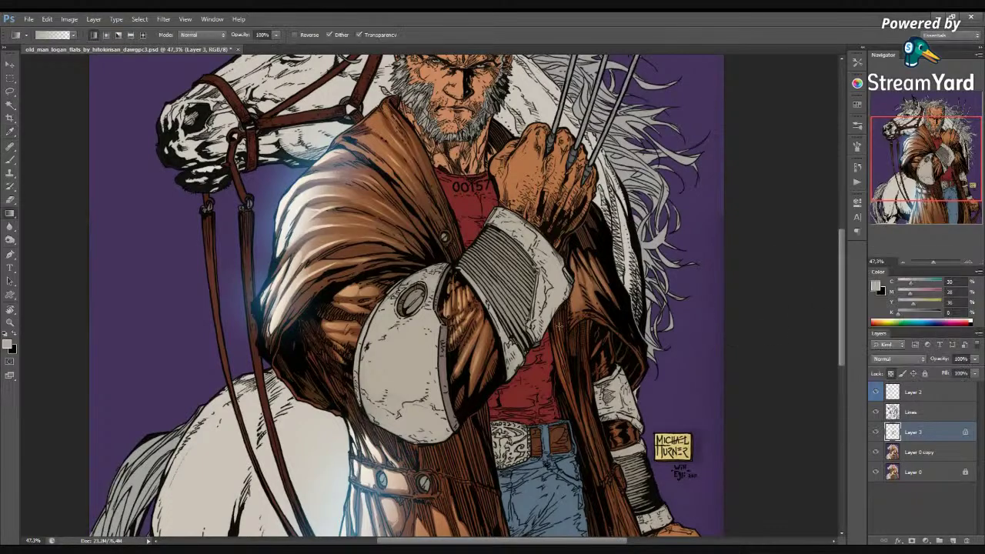
scroll(520, 353, "up", 1)
key("ctrl+s")
Shade the elbow guard and the lowered arm's cuffs with a large soft Hard Light brush at 40% opacity, using a sampled grey-brown
left_click(437, 381, "alt")
key("b")
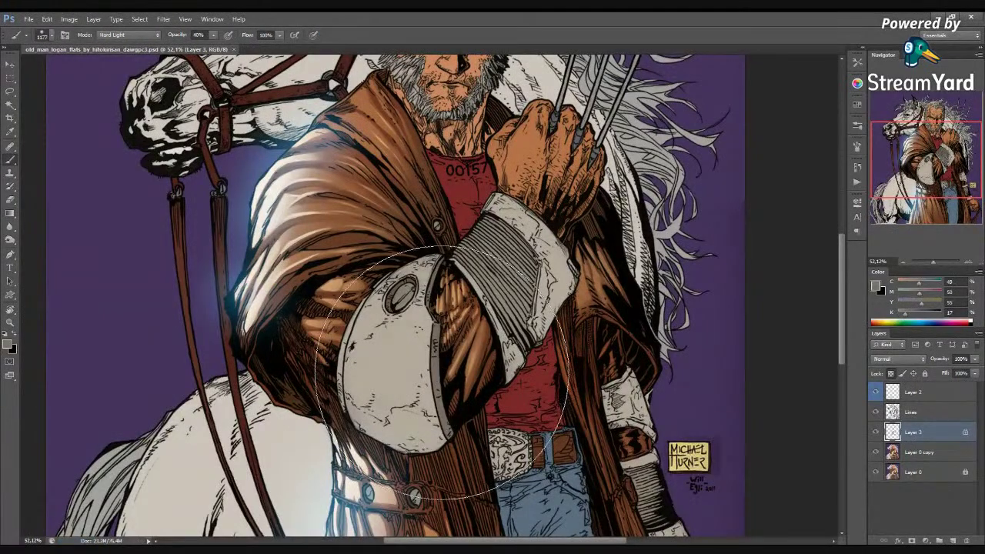
mouse_move(457, 357)
left_mouse_down()
mouse_move(418, 376)
mouse_move(454, 398)
left_mouse_up()
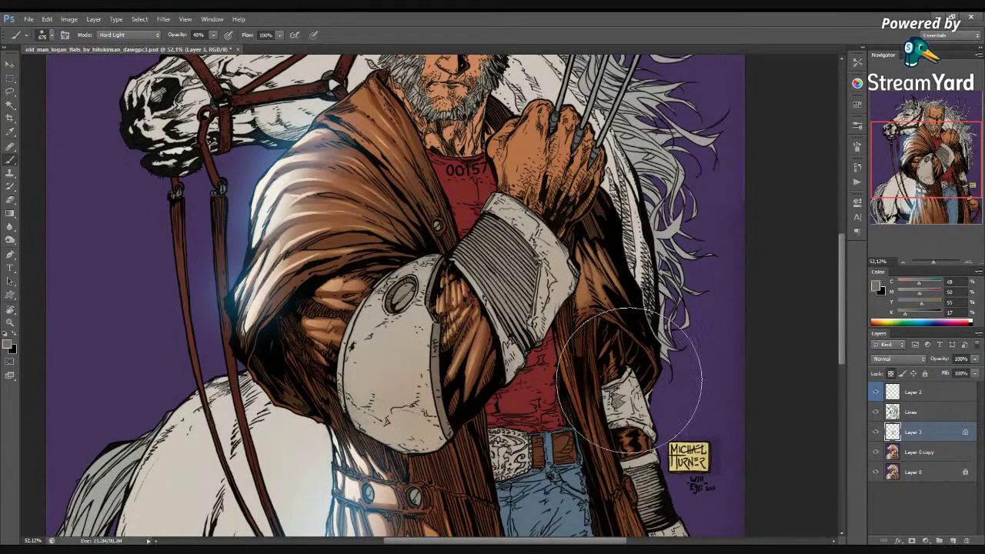
left_click_drag(655, 385, 573, 283)
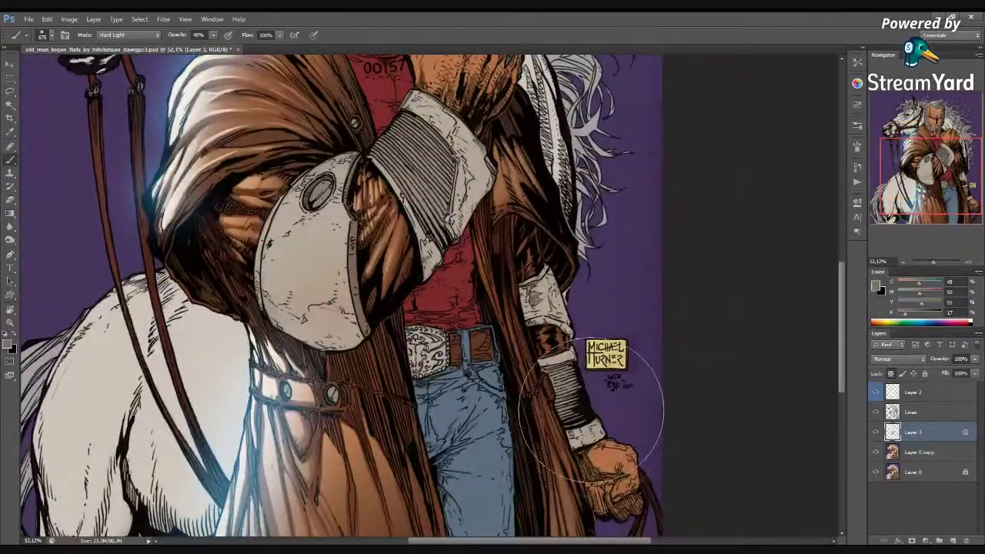
scroll(318, 317, "up", 3)
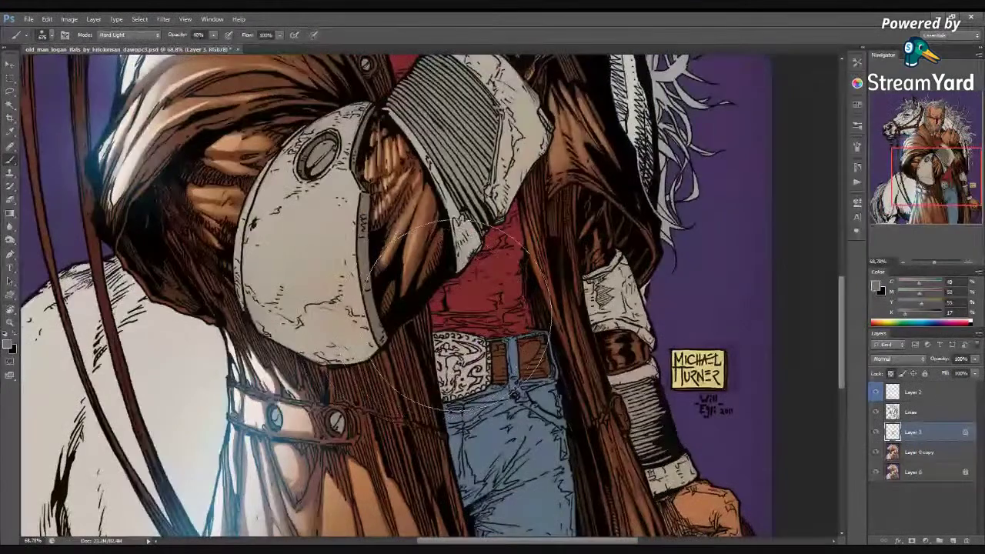
Deepen the shadows on the elbow guard and cuffs with the brush in Normal mode at 40% opacity and a sampled dark grey
key("alt+shift+n")
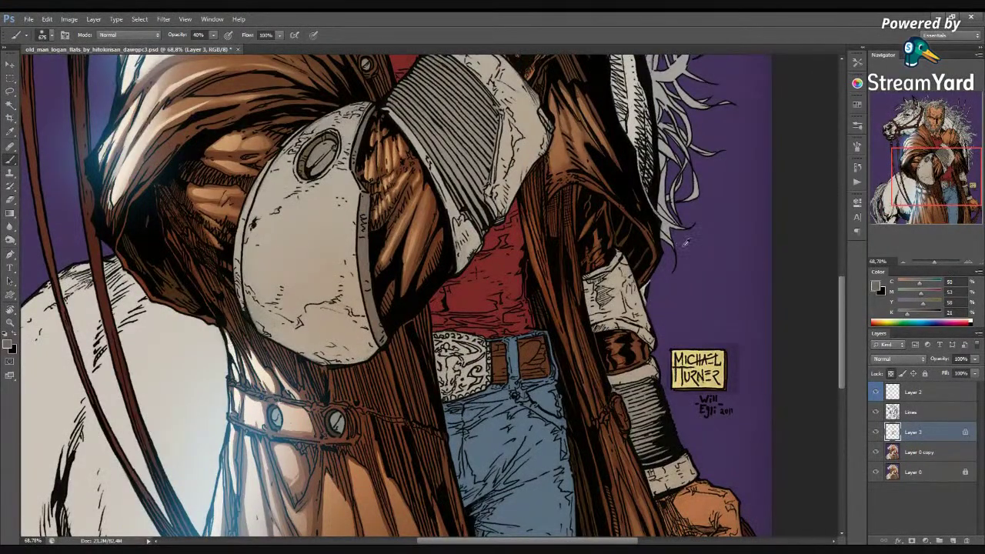
left_click(357, 147, "alt")
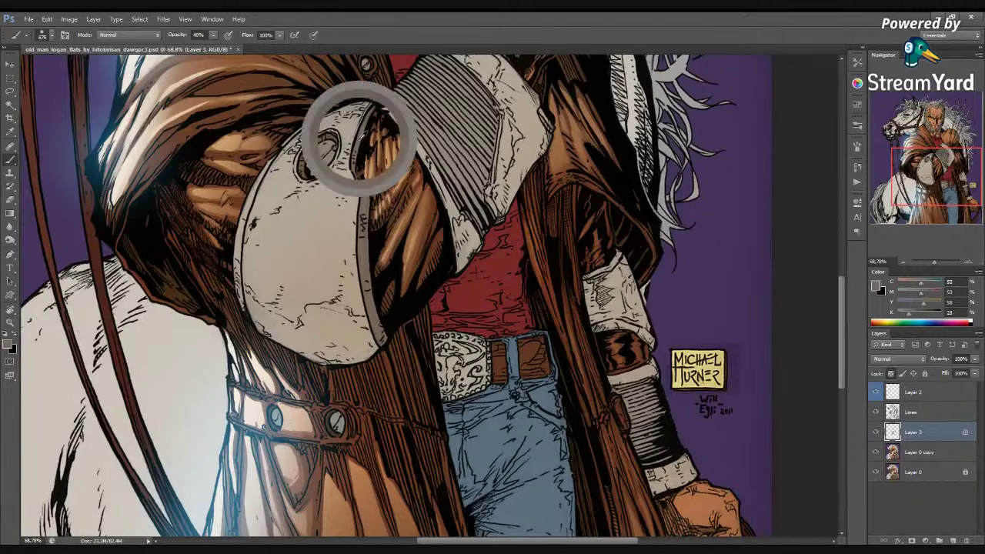
scroll(416, 306, "down", 5)
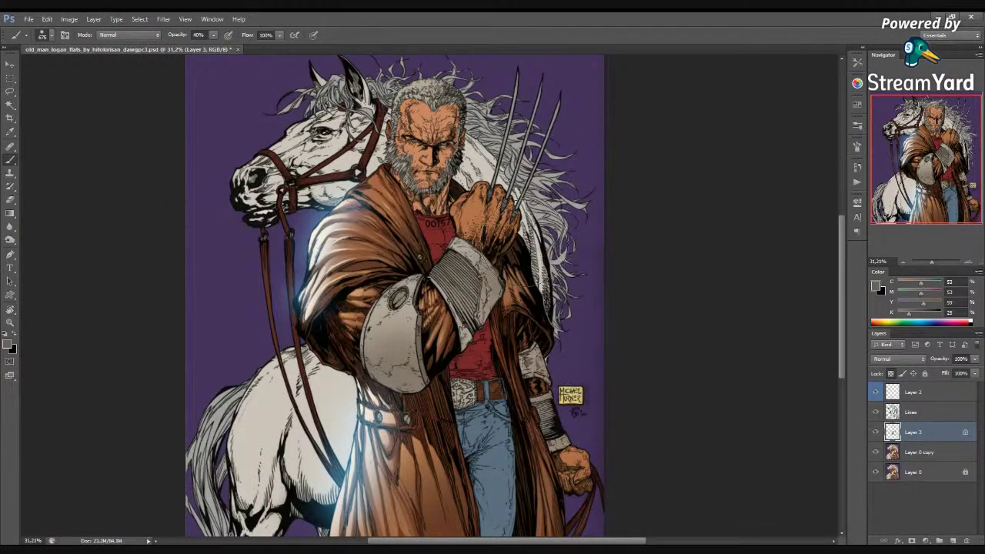
Brighten the middle of the elbow guard with a Screen-mode brush at 40% opacity, using a light grey sampled from the armor
scroll(400, 253, "up", 2)
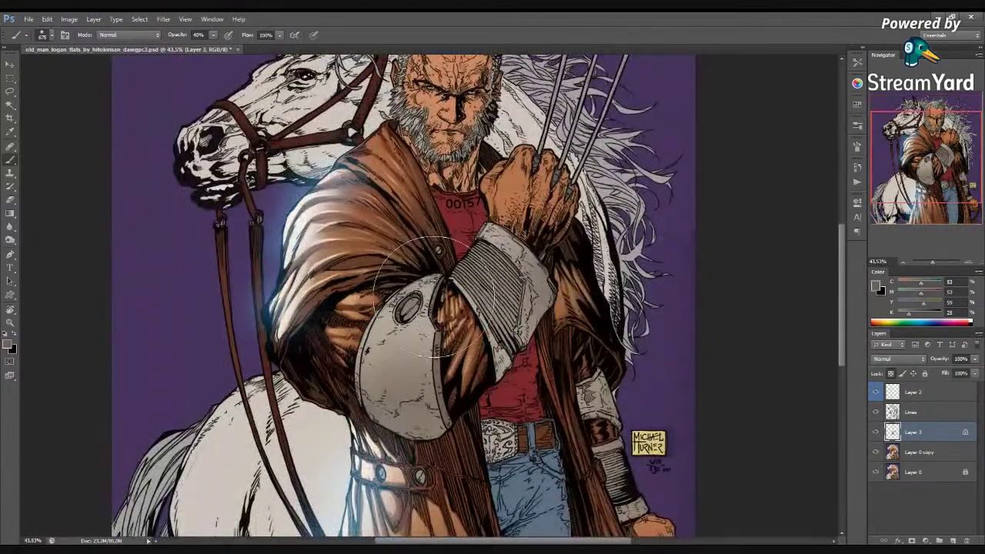
left_click(396, 302, "alt")
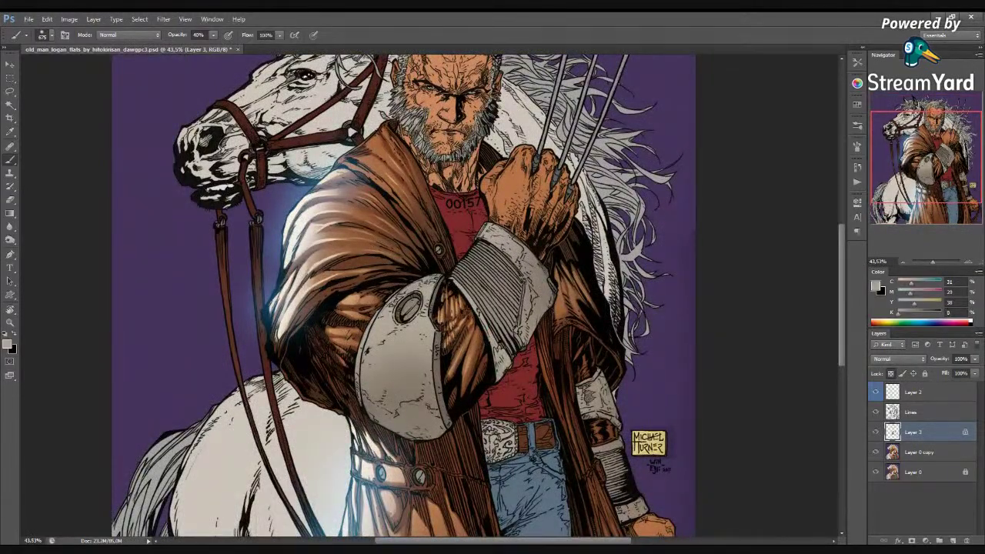
key("shift+alt+s")
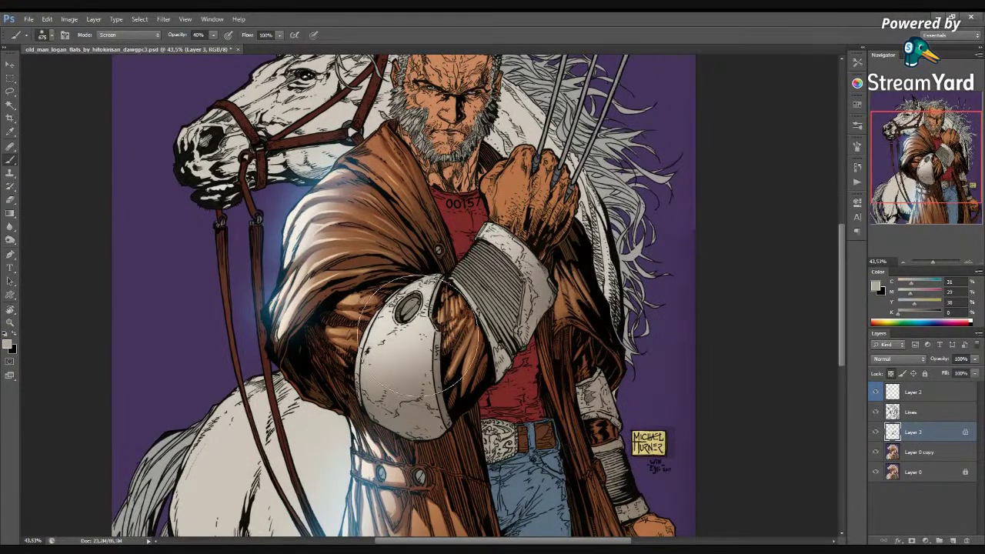
Lasso the elbow guard's large front face, following its inner rim and the jagged crack lines below
scroll(403, 304, "up", 3)
key("l")
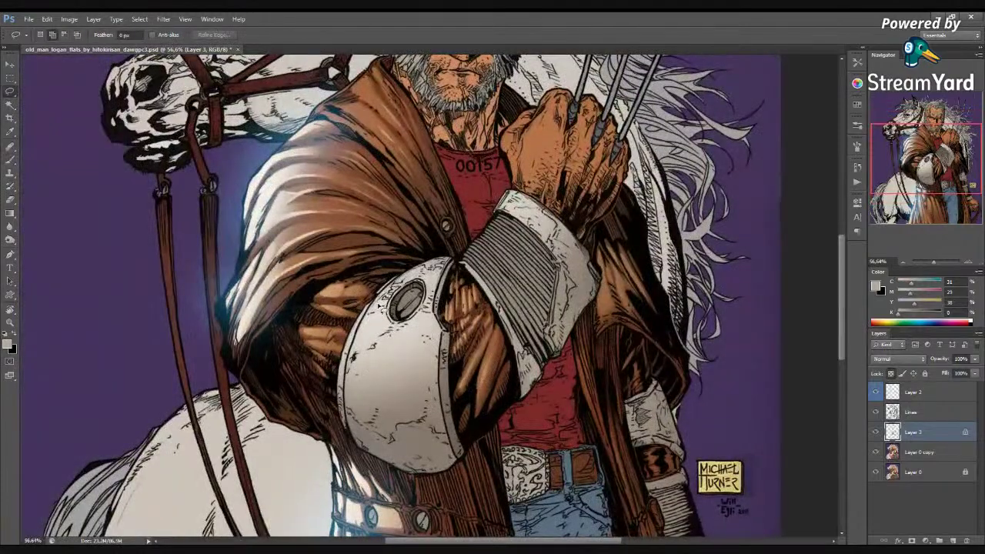
left_click_drag(373, 316, 379, 321)
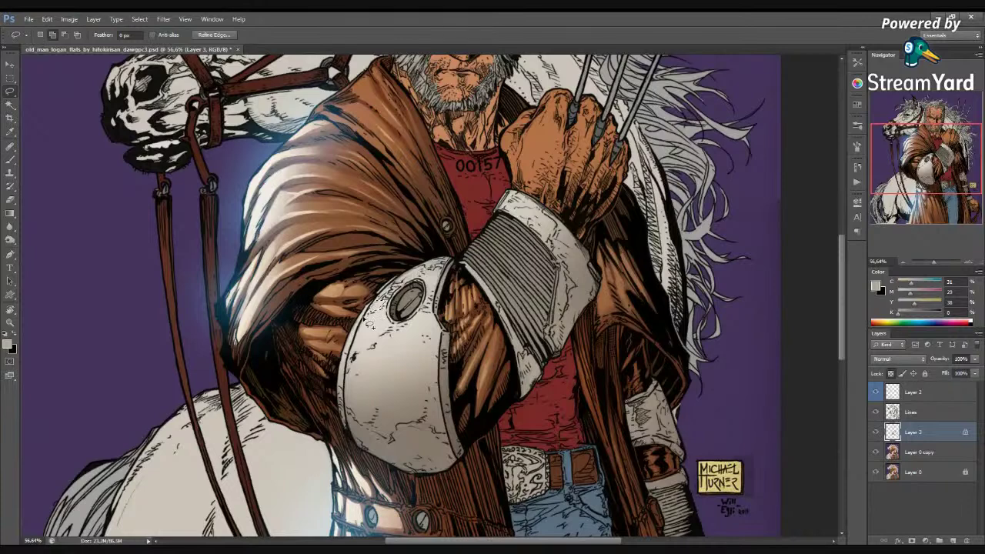
left_click_drag(375, 315, 398, 334)
left_click_drag(362, 340, 353, 372)
left_click_drag(354, 412, 363, 371)
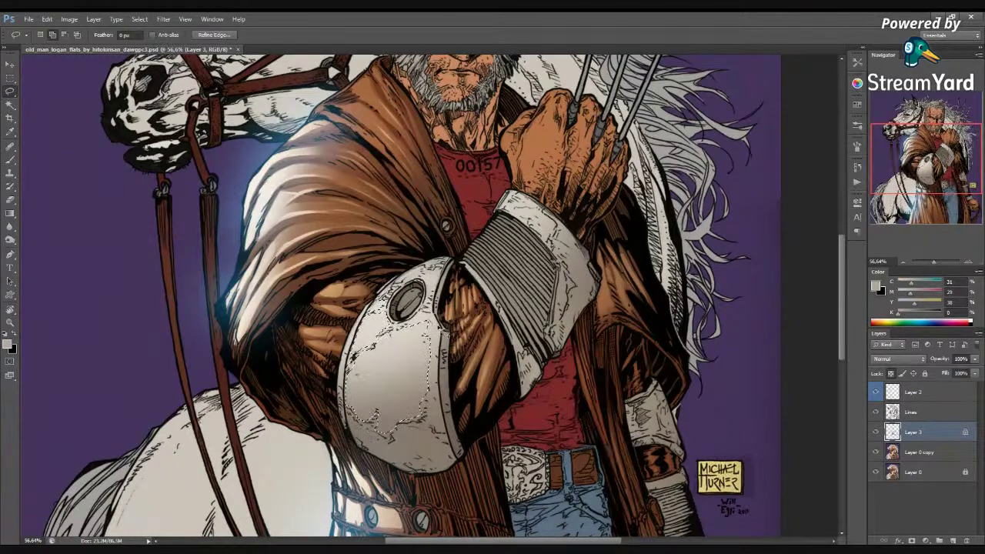
mouse_move(428, 345)
left_mouse_down()
mouse_move(440, 353)
mouse_move(431, 346)
left_mouse_up()
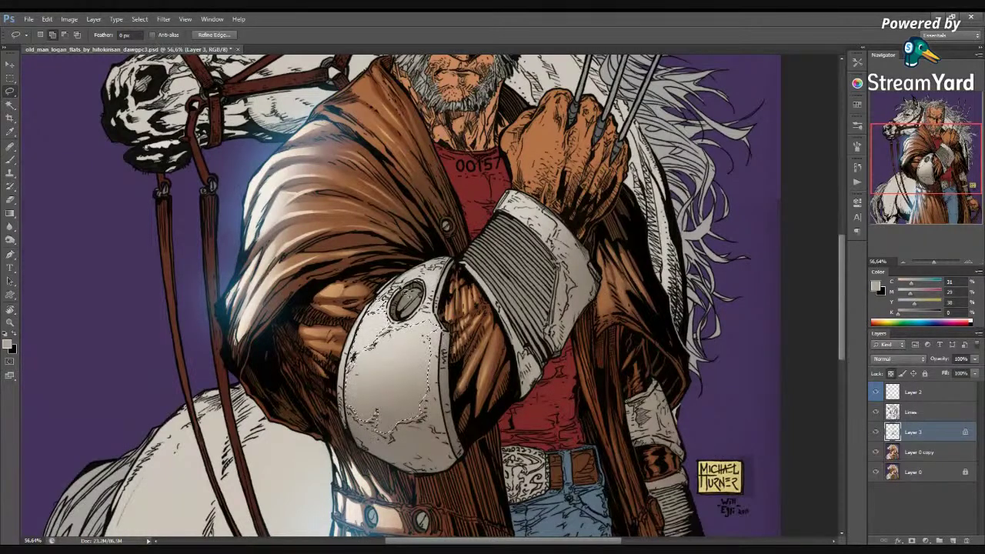
mouse_move(394, 302)
left_mouse_down()
mouse_move(366, 317)
mouse_move(391, 306)
left_mouse_up()
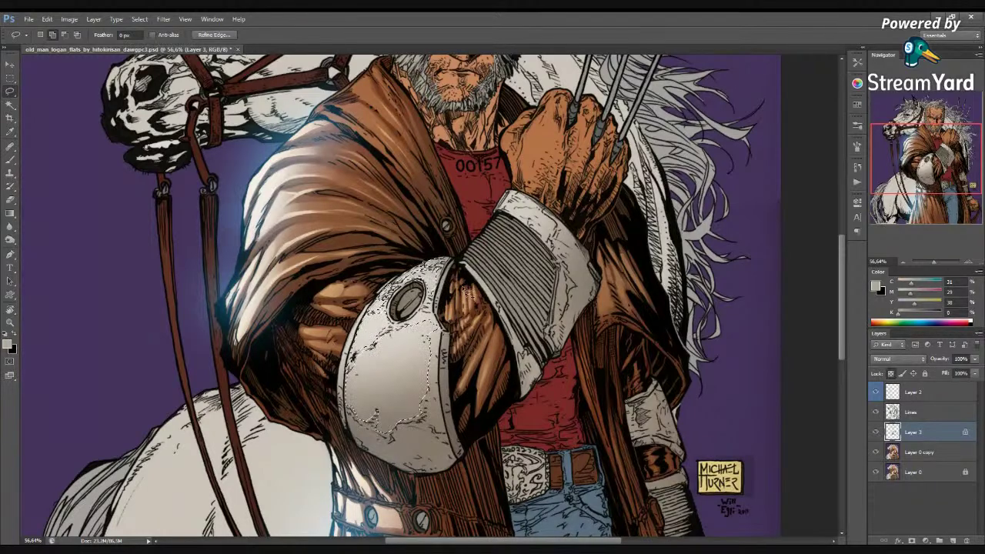
Reset the foreground color to white and brush brighter Screen-mode highlights onto the elbow guard at 40% opacity
key("ctrl+d")
key("b")
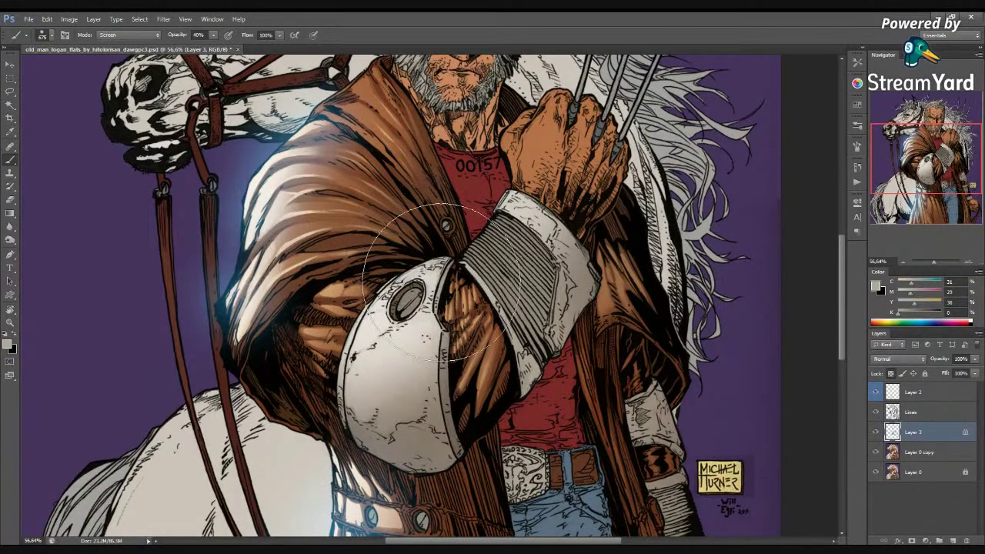
key("d")
key("x")
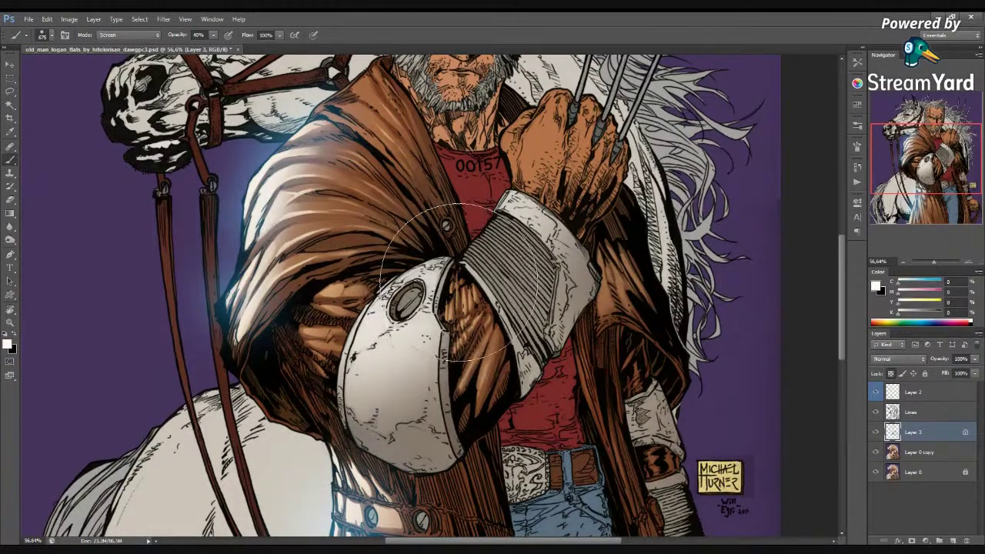
left_click_drag(493, 266, 487, 266)
scroll(486, 266, "down", 3)
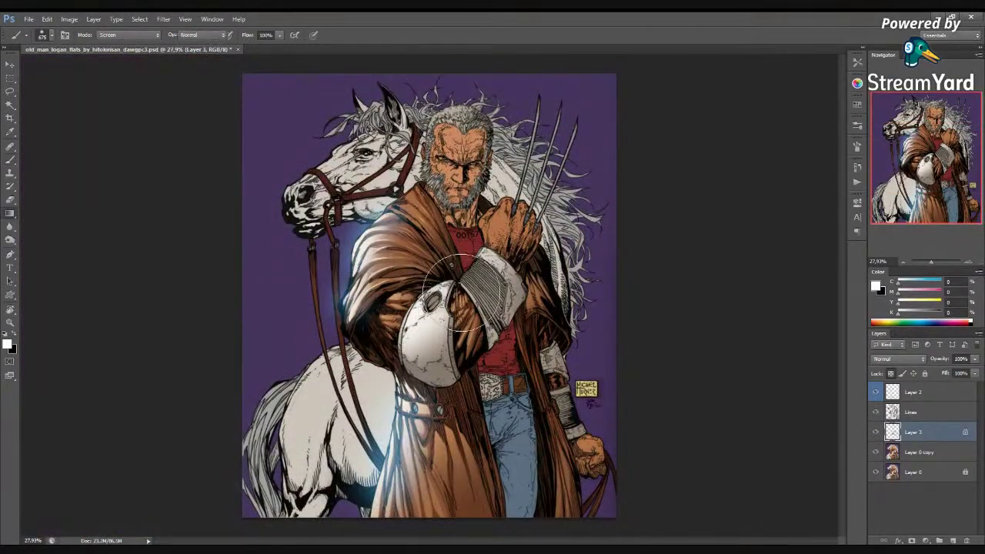
key("g")
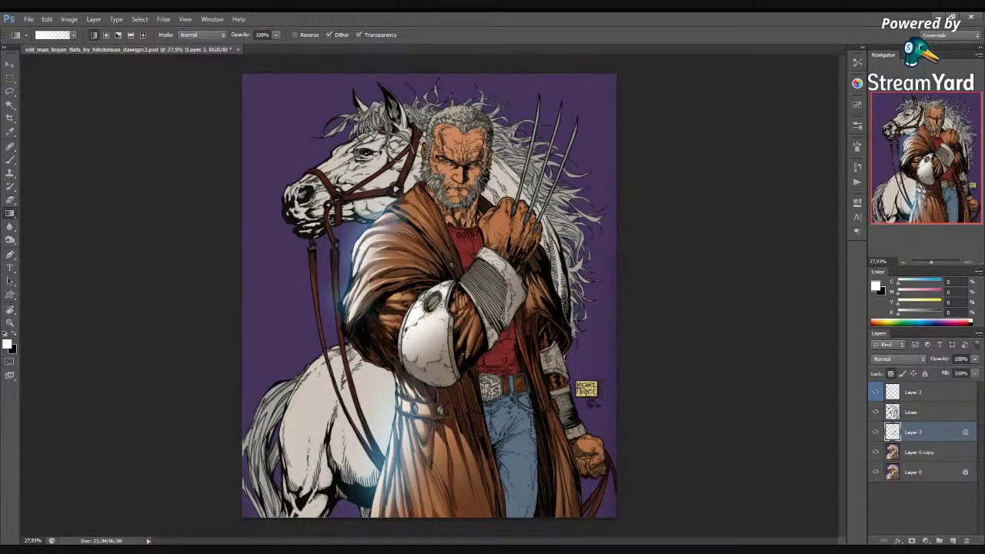
scroll(496, 346, "down", 1)
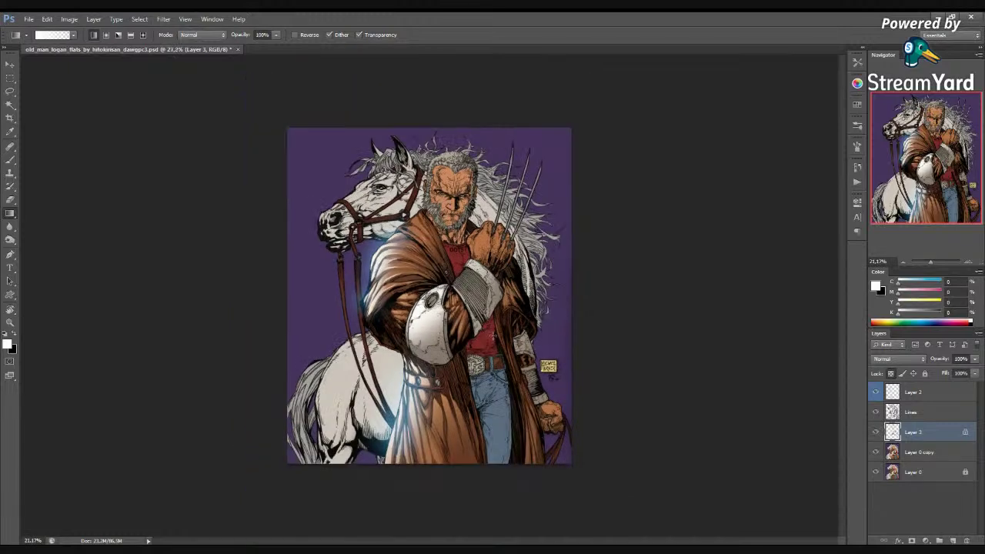
scroll(507, 329, "down", 1)
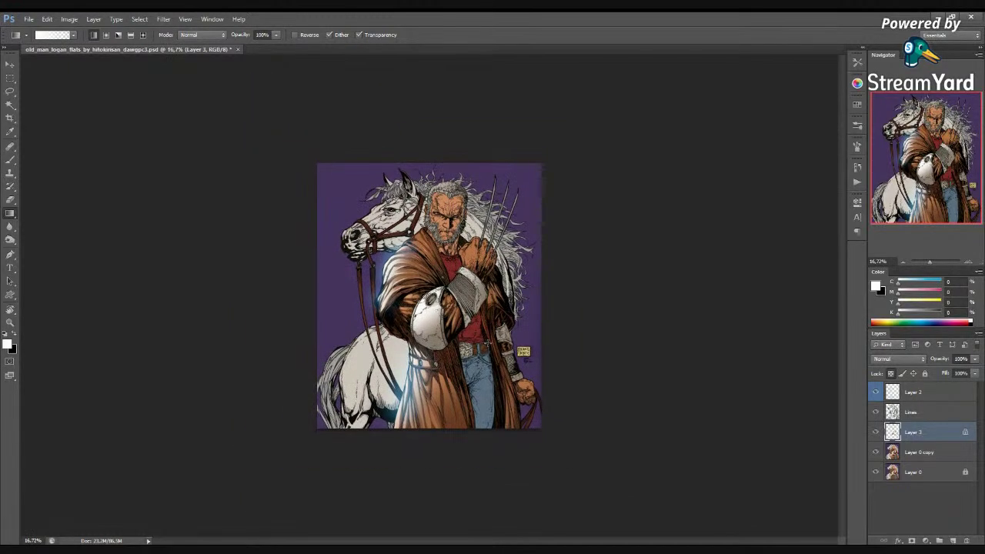
key("x")
scroll(459, 335, "up", 3)
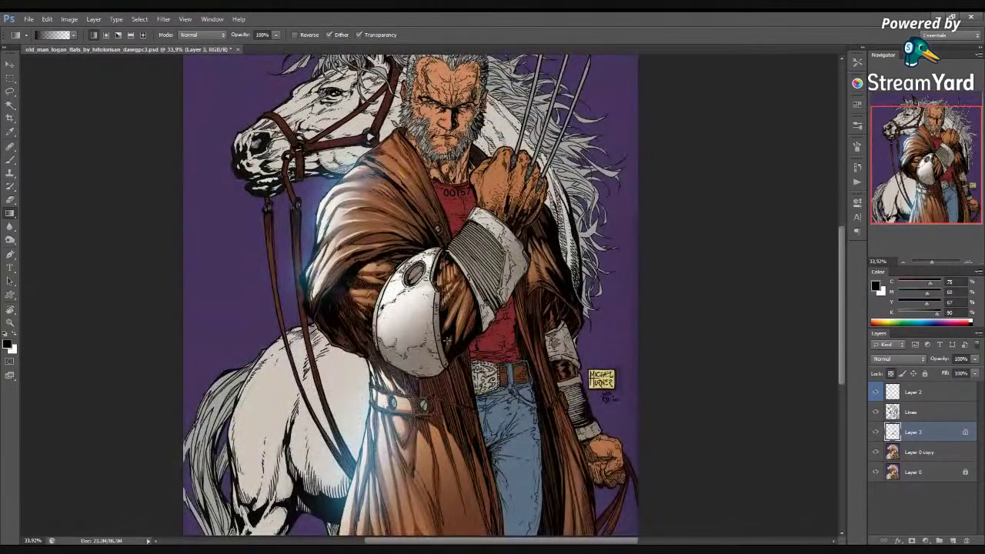
left_click(444, 362, "alt")
left_click_drag(474, 387, 439, 276)
key("ctrl+z")
key("b")
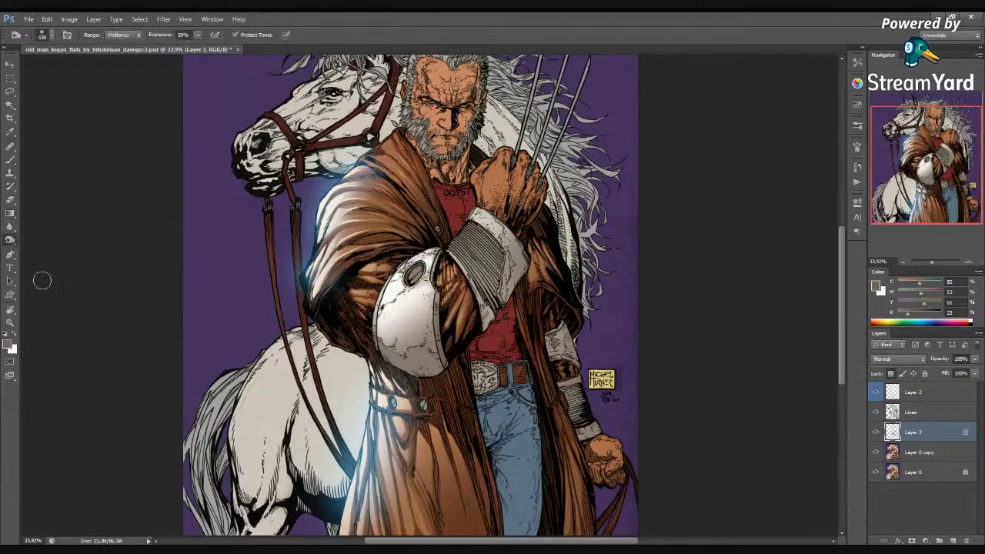
left_click(427, 336, "alt")
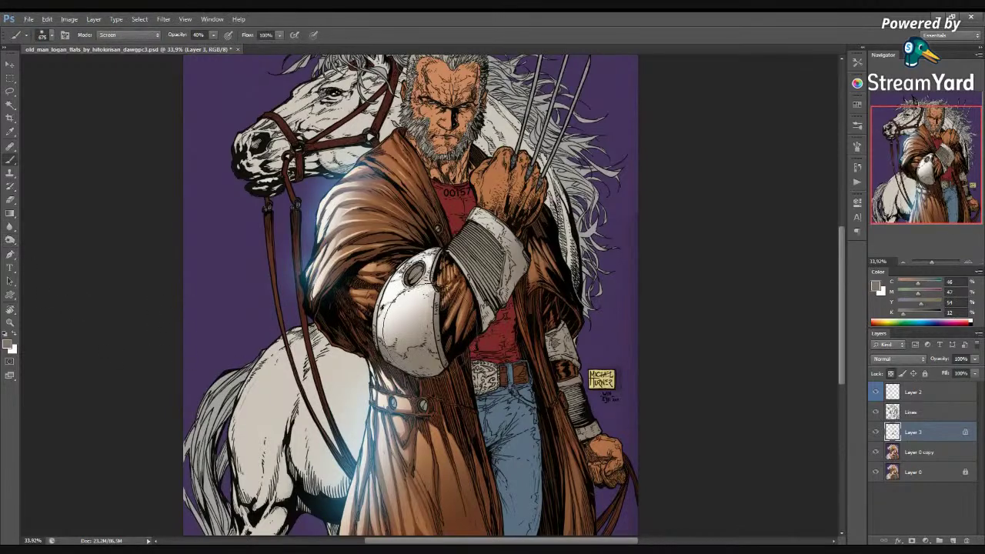
left_click_drag(431, 351, 420, 372)
key("ctrl+z")
Burn the midtones along the elbow guard's shadow side at 50% exposure with a large soft brush
key("o")
left_click_drag(432, 337, 486, 341)
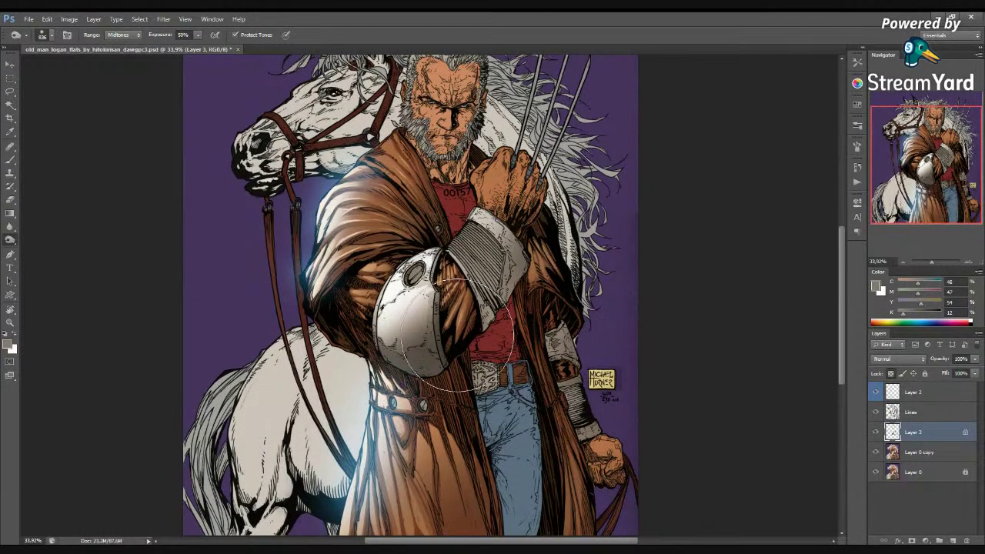
left_click_drag(438, 285, 399, 302)
Touch up the elbow guard's shaded edge with a smaller Normal-mode brush at 40% opacity, using greys sampled from the armor
key("b")
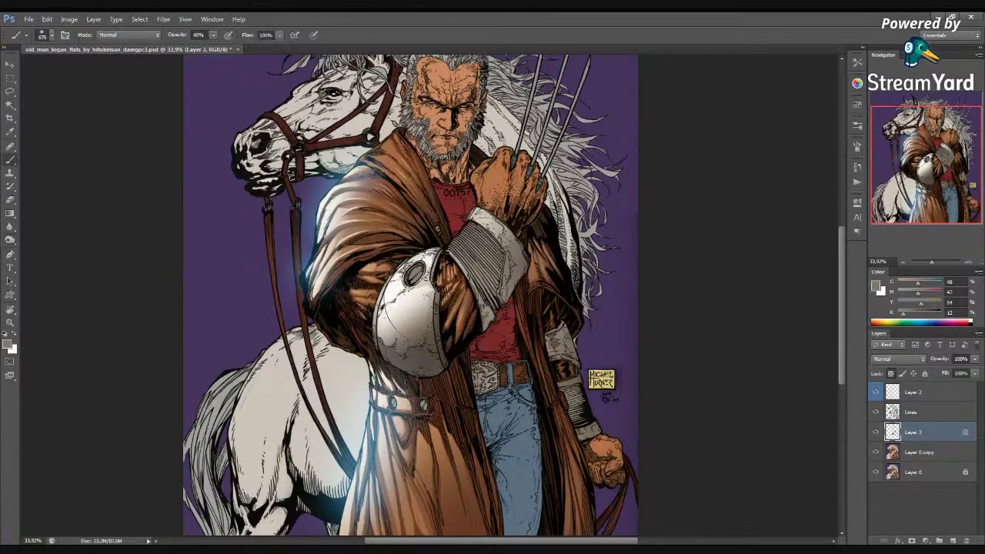
mouse_move(431, 298)
left_mouse_down()
mouse_move(444, 301)
mouse_move(428, 306)
left_mouse_up()
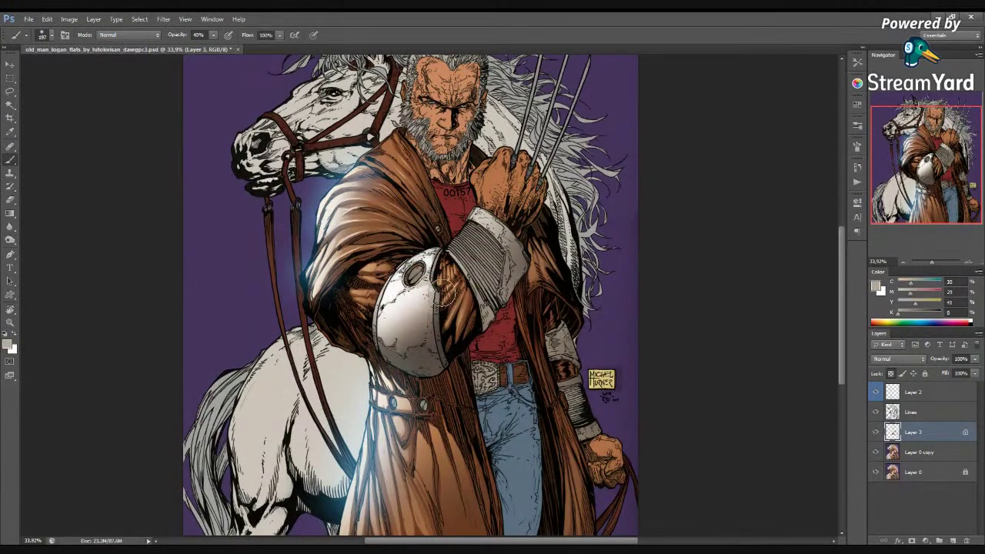
left_click(429, 329, "alt")
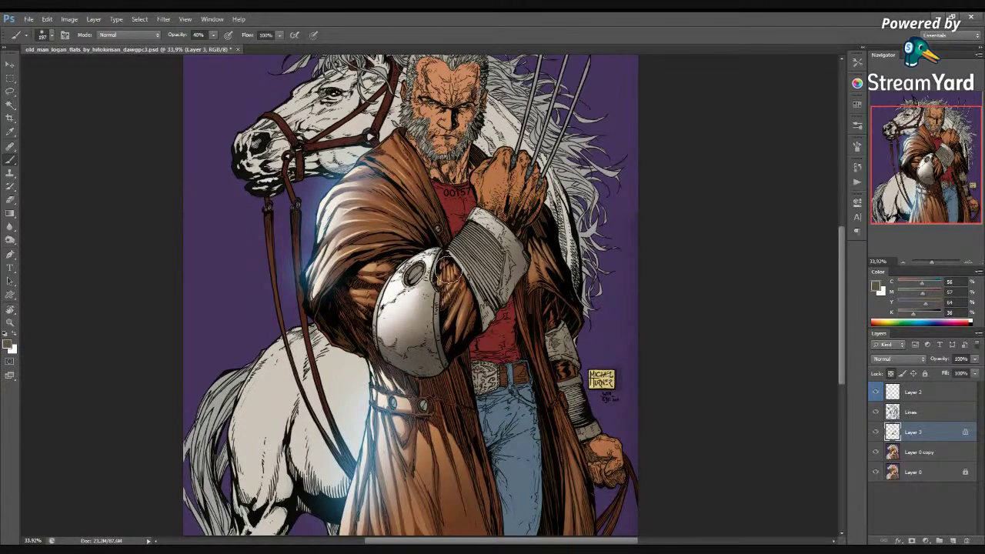
left_click(430, 319, "alt")
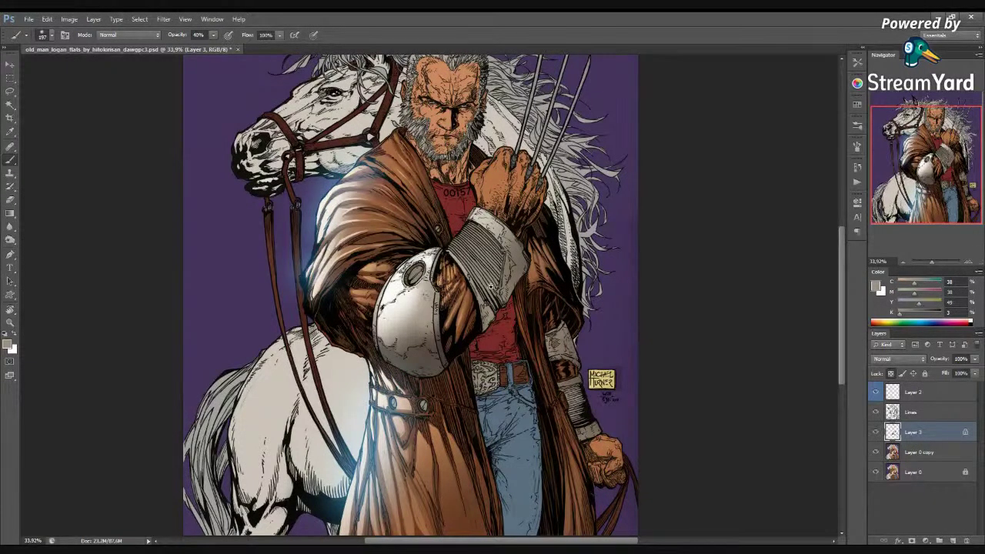
Save the illustration and open the Grunge texture image from the FX folder inside PH
key("ctrl+s")
key("ctrl+o")
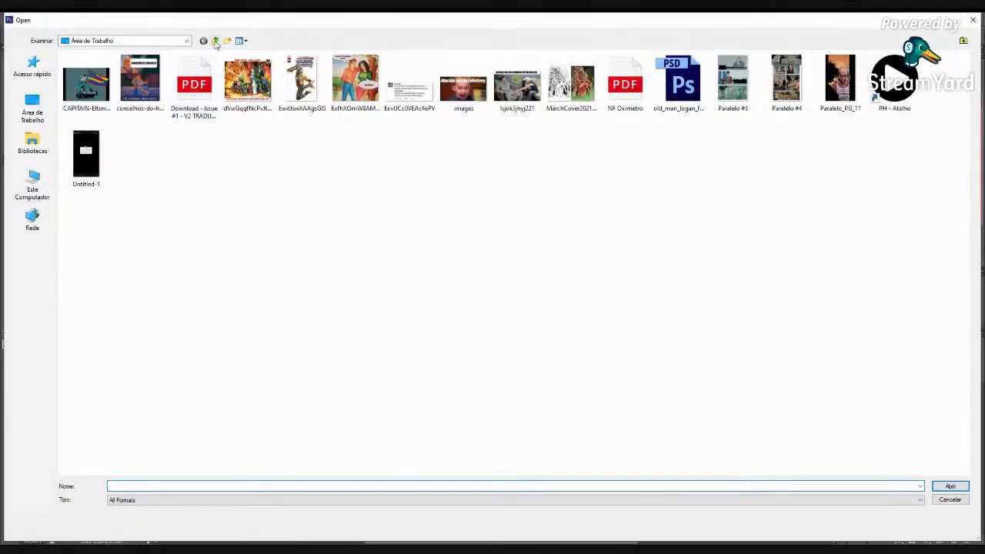
left_click(216, 41)
left_click(215, 42)
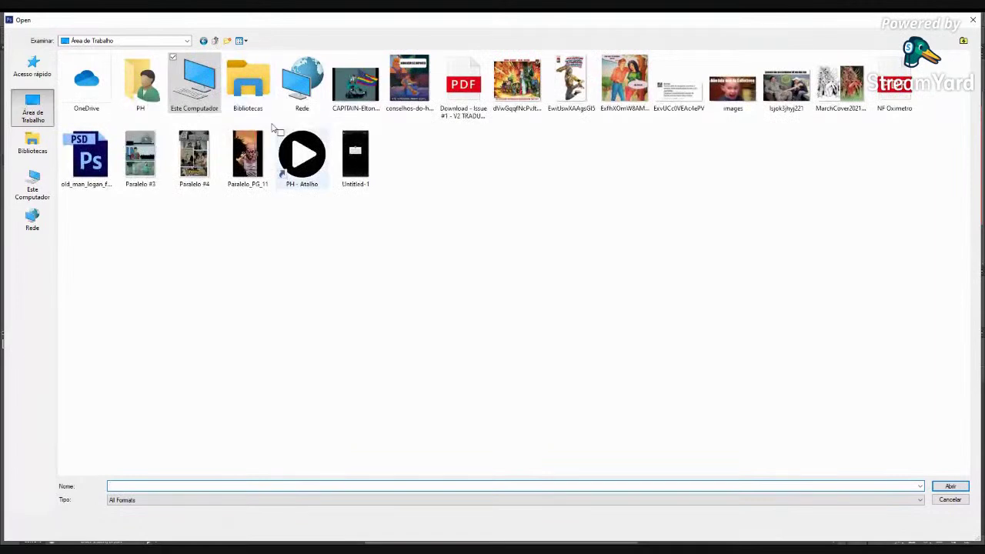
left_click(285, 139)
double_click(285, 138)
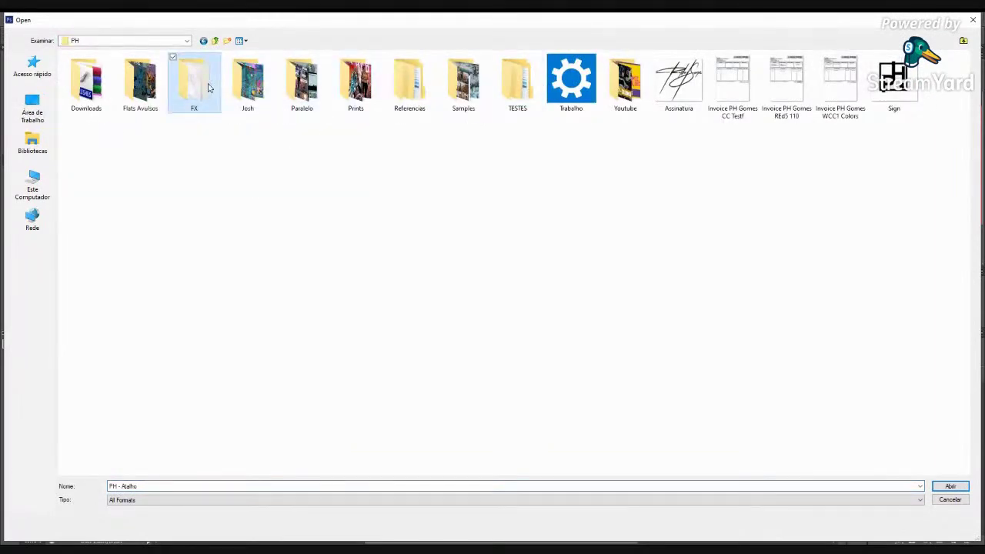
key("Return")
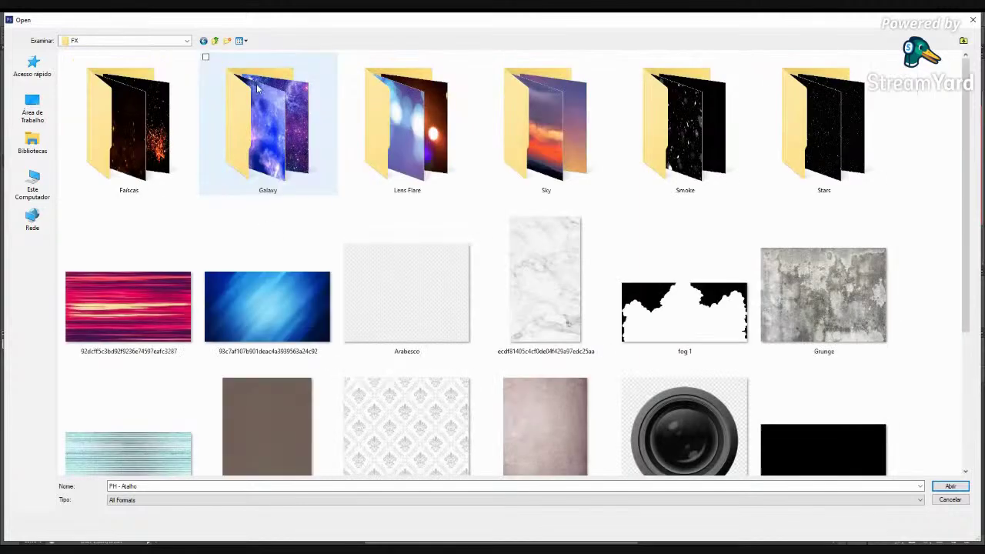
left_click(808, 299)
double_click(808, 298)
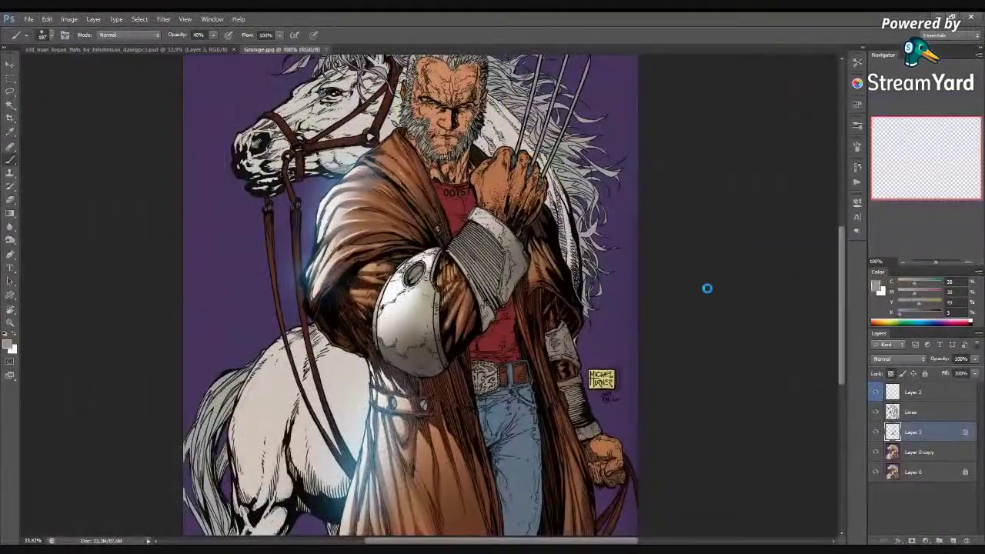
Copy the grunge texture into the illustration, rotate it about 69° counterclockwise and position it over the elbow guard
key("v")
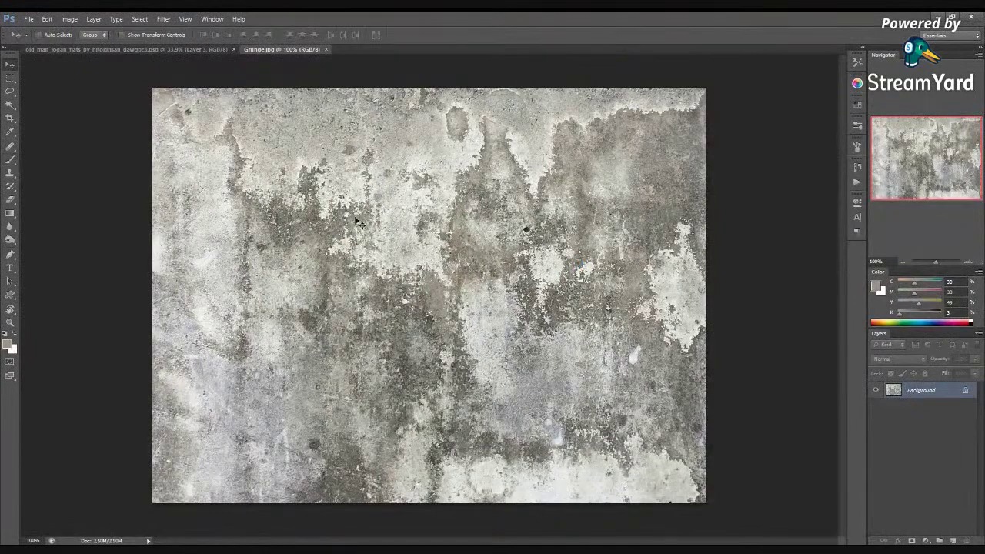
left_click_drag(316, 161, 392, 290)
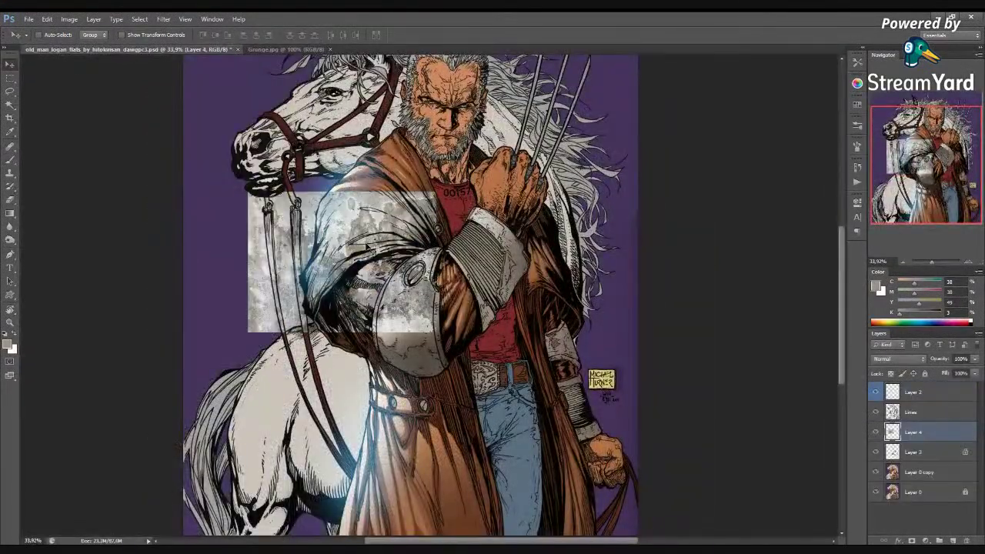
key("ctrl+t")
left_click_drag(446, 185, 306, 127)
left_click_drag(371, 228, 446, 250)
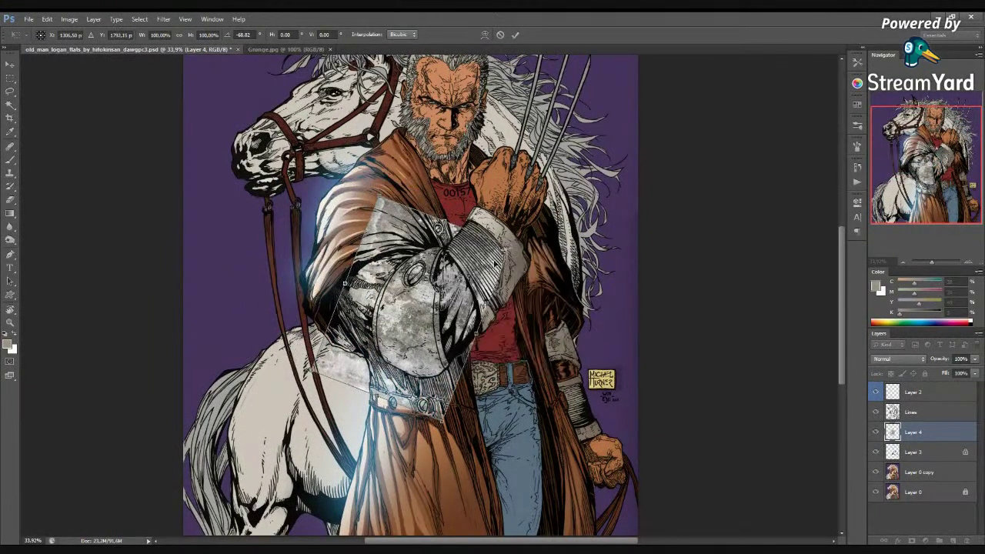
Warp the grunge texture so it bulges around the elbow guard's curve, stretching its lower corner outward over the belt area
left_click(485, 36)
left_click_drag(416, 314, 415, 293)
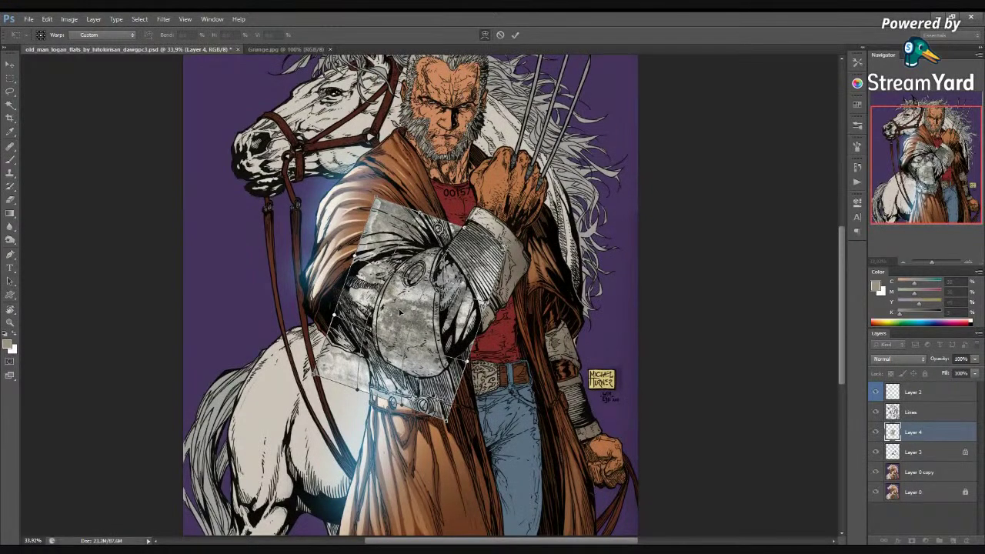
left_click_drag(420, 214, 471, 245)
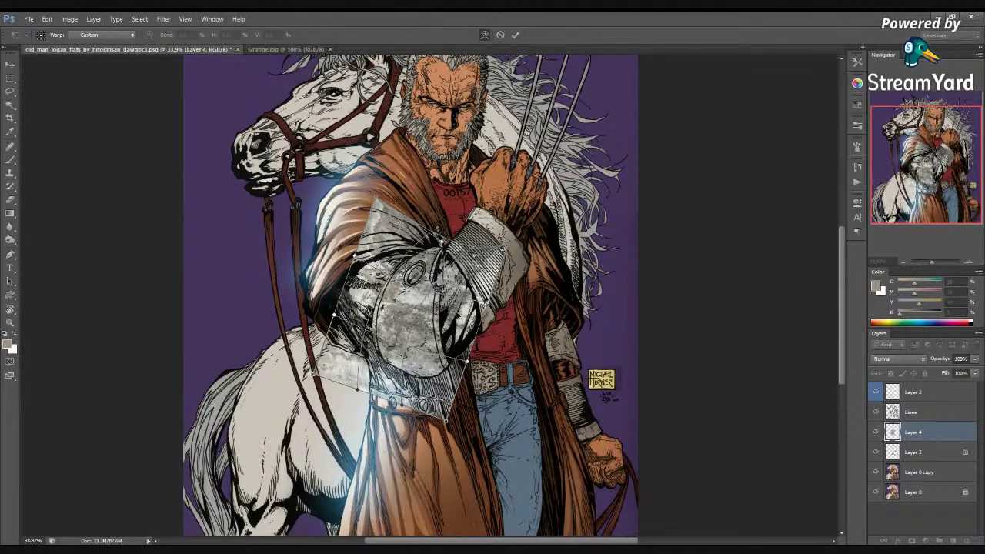
left_click_drag(404, 407, 529, 419)
left_click_drag(441, 326, 416, 334)
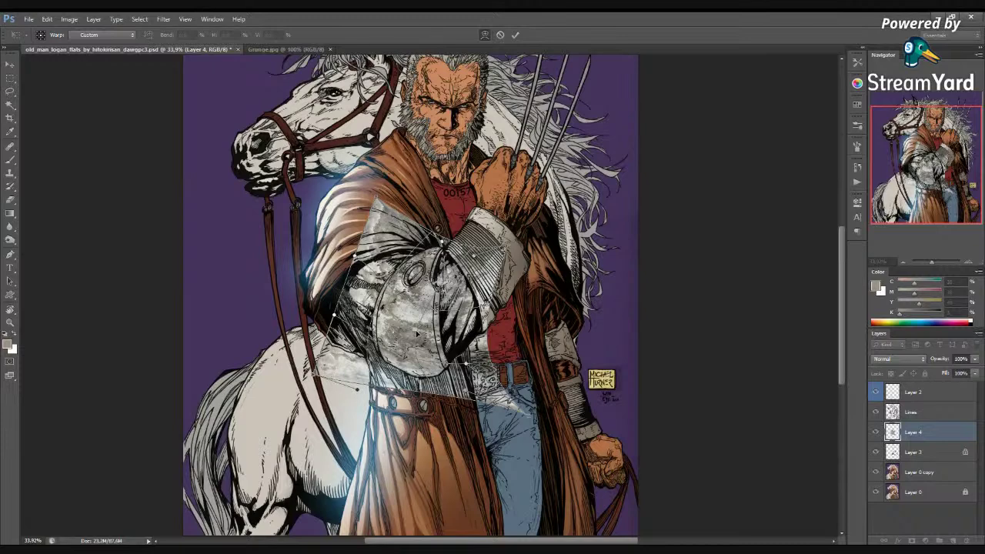
key("Return")
Lasso loosely around the elbow guard and delete the grunge texture outside it
key("l")
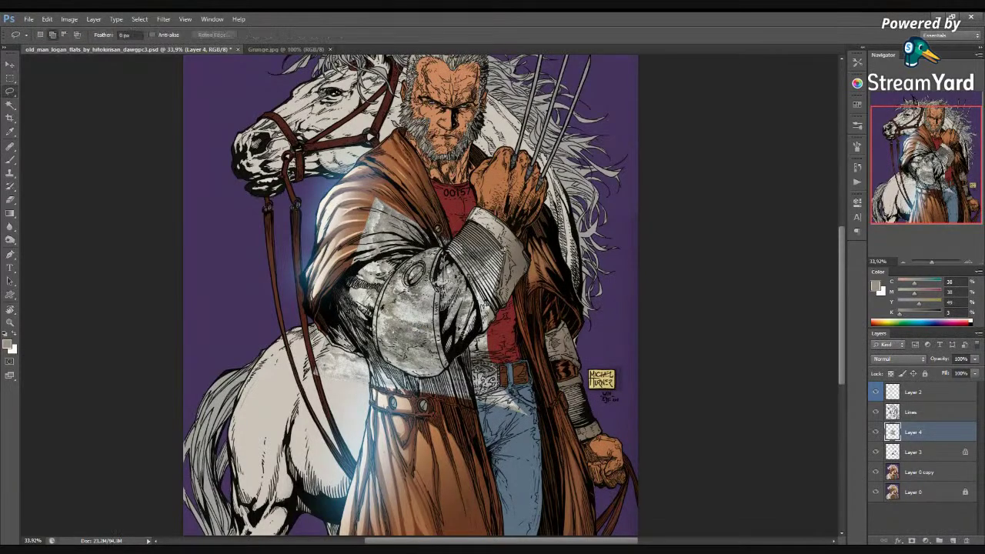
mouse_move(443, 252)
left_mouse_down()
mouse_move(418, 402)
mouse_move(461, 354)
left_mouse_up()
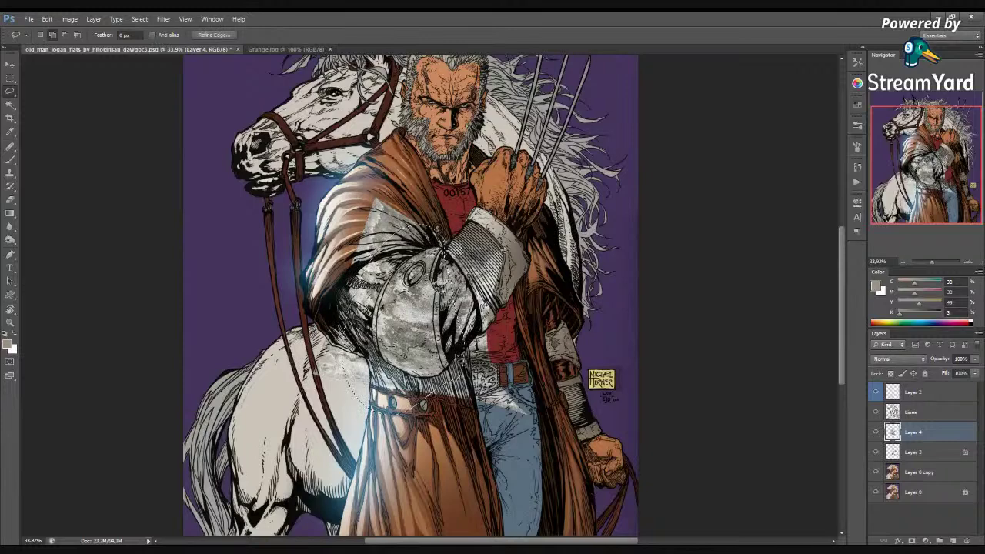
key("ctrl+shift+i")
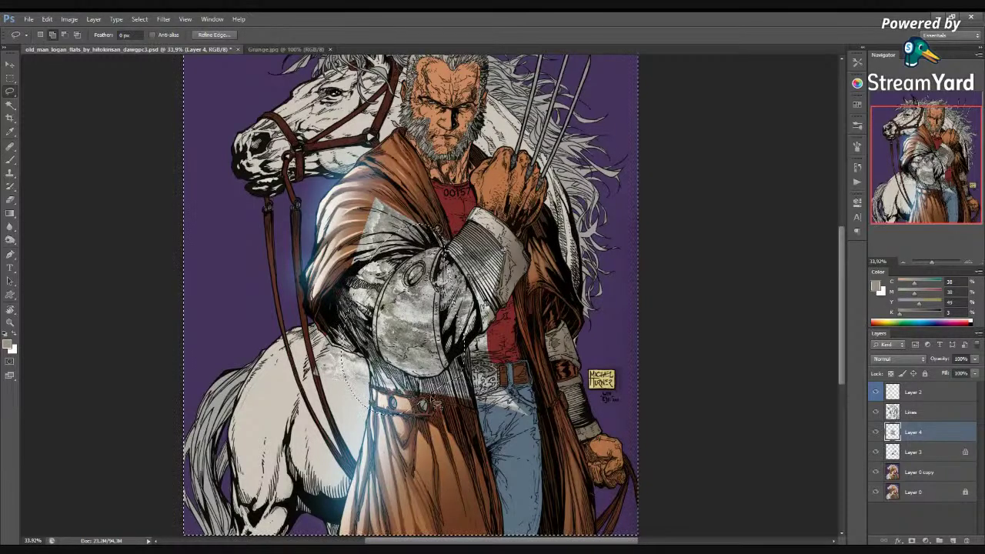
key("Delete")
key("ctrl+d")
Trim the remaining grunge texture to the painted shapes of Layer 3, using that layer's outline as the selection
left_click(895, 454, "ctrl")
key("ctrl+shift+i")
key("Delete")
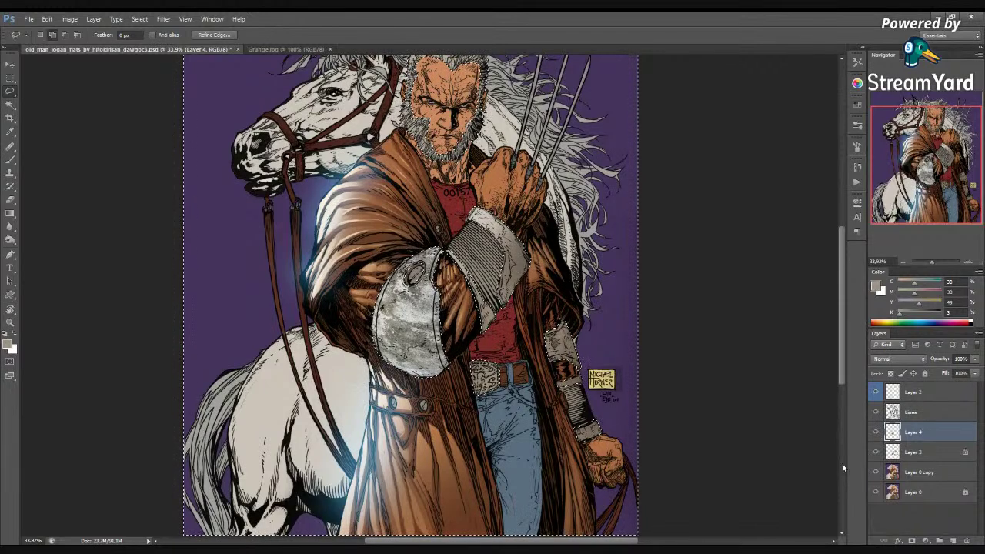
key("ctrl+d")
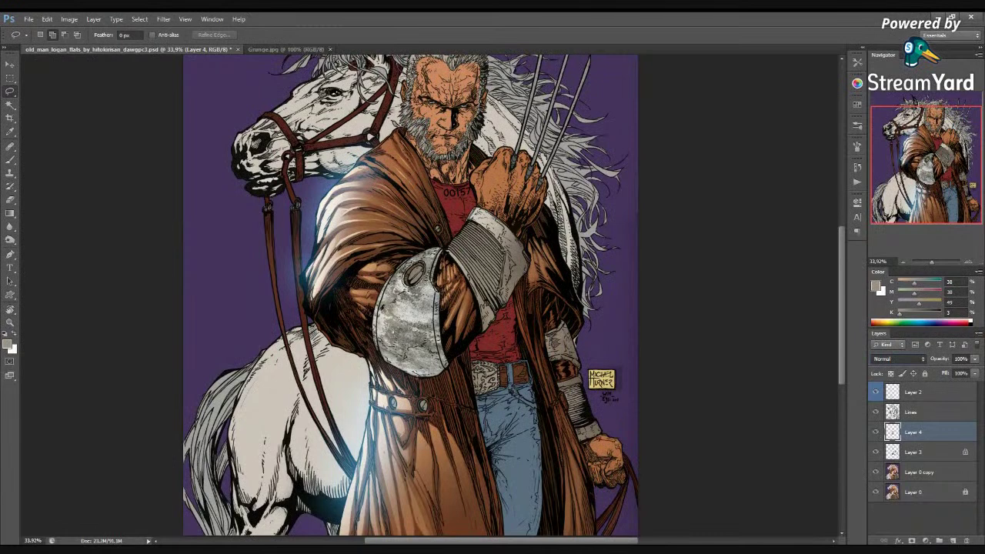
Try Soft Light blending on the elbow guard's texture layer, then restore Normal
key("shift+alt+f")
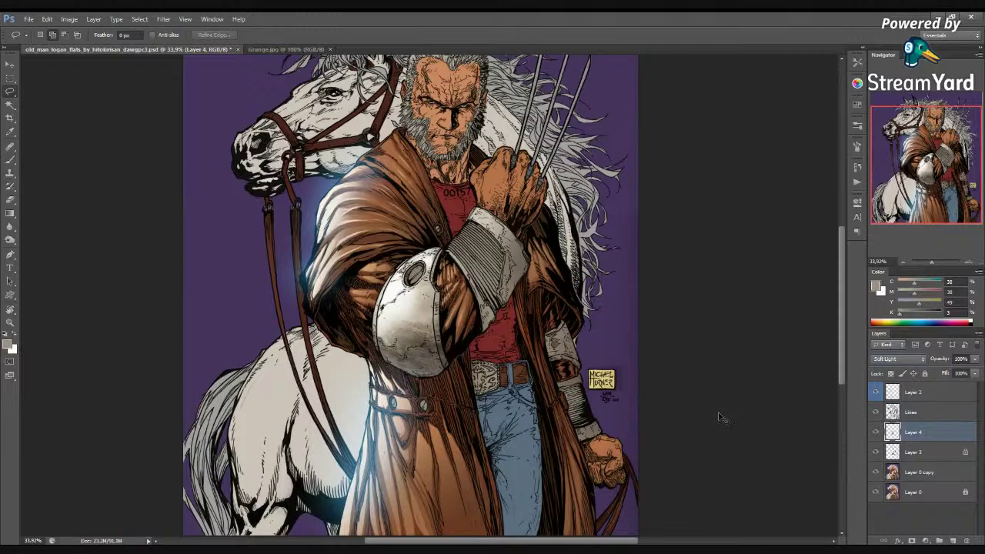
key("shift+alt+n")
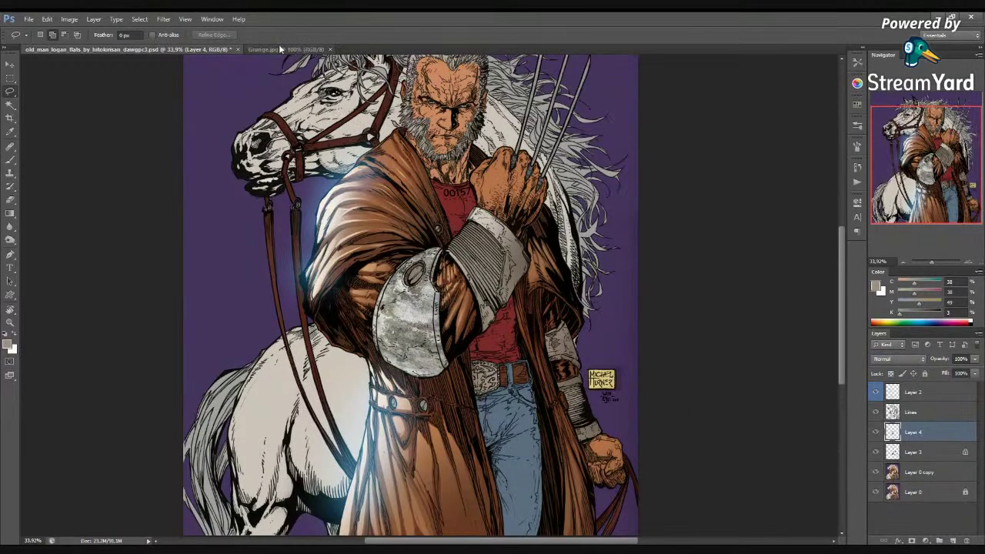
Copy the grunge texture into the illustration again, rotate it about 37° counterclockwise and position it over the raised forearm's cuff
left_click(279, 48)
key("v")
left_click_drag(288, 138, 496, 177)
key("ctrl+t")
left_click_drag(646, 160, 667, 231)
left_click_drag(525, 181, 508, 183)
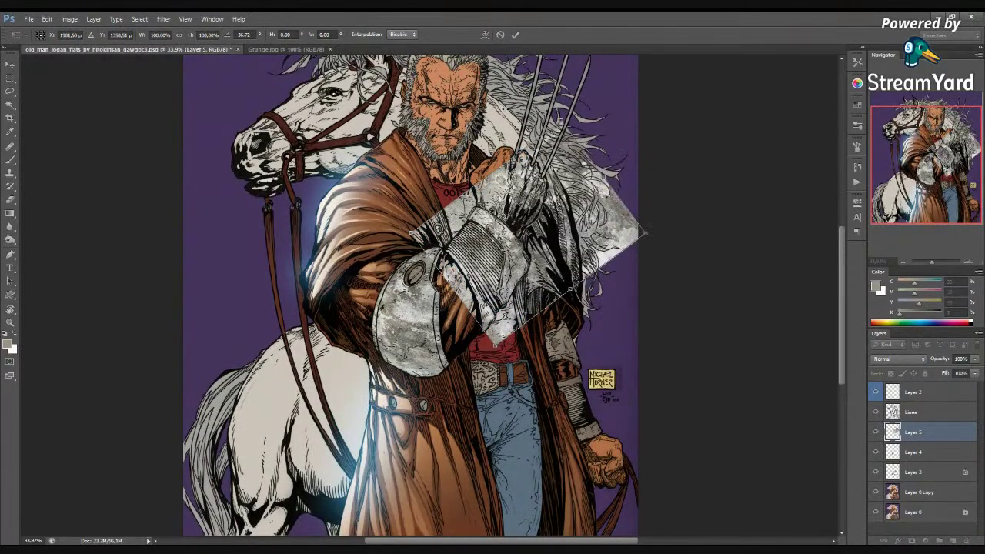
Warp the second grunge texture slightly to follow the raised forearm cuff's curvature
left_click(485, 36)
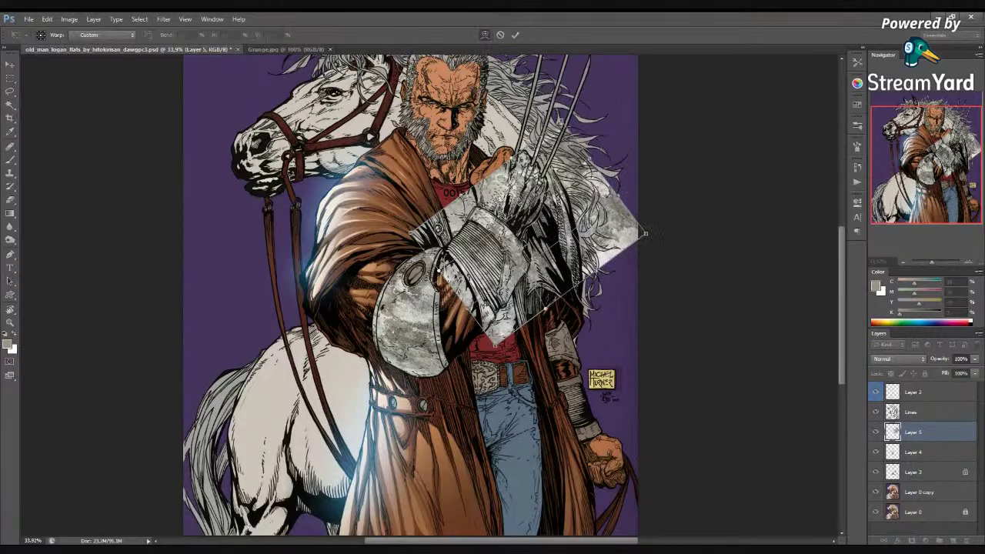
left_click_drag(463, 196, 468, 203)
left_click_drag(501, 246, 509, 237)
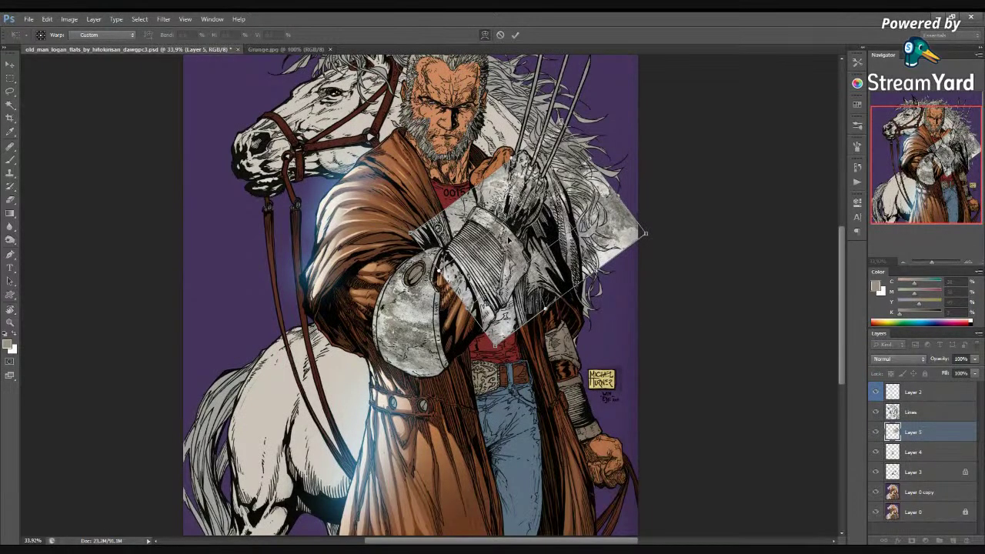
key("Return")
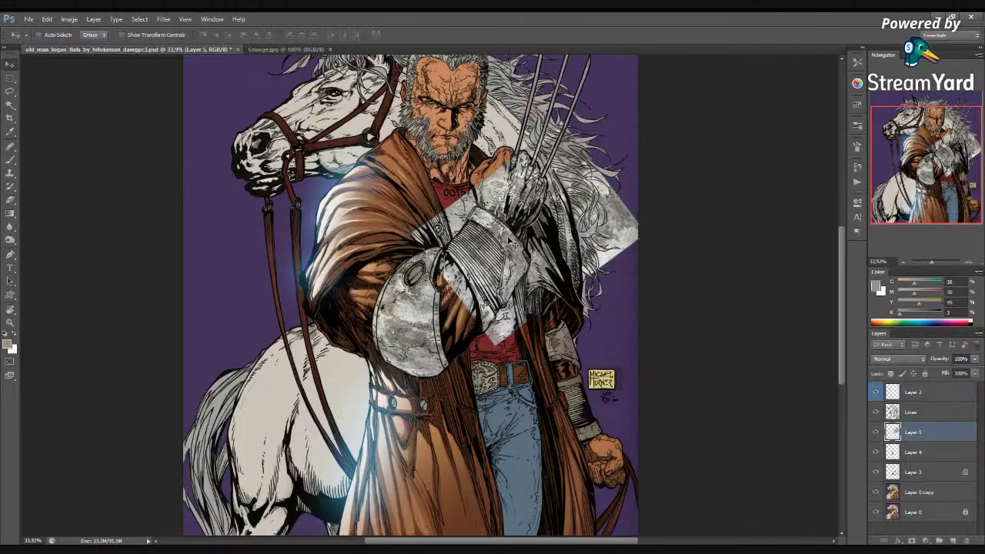